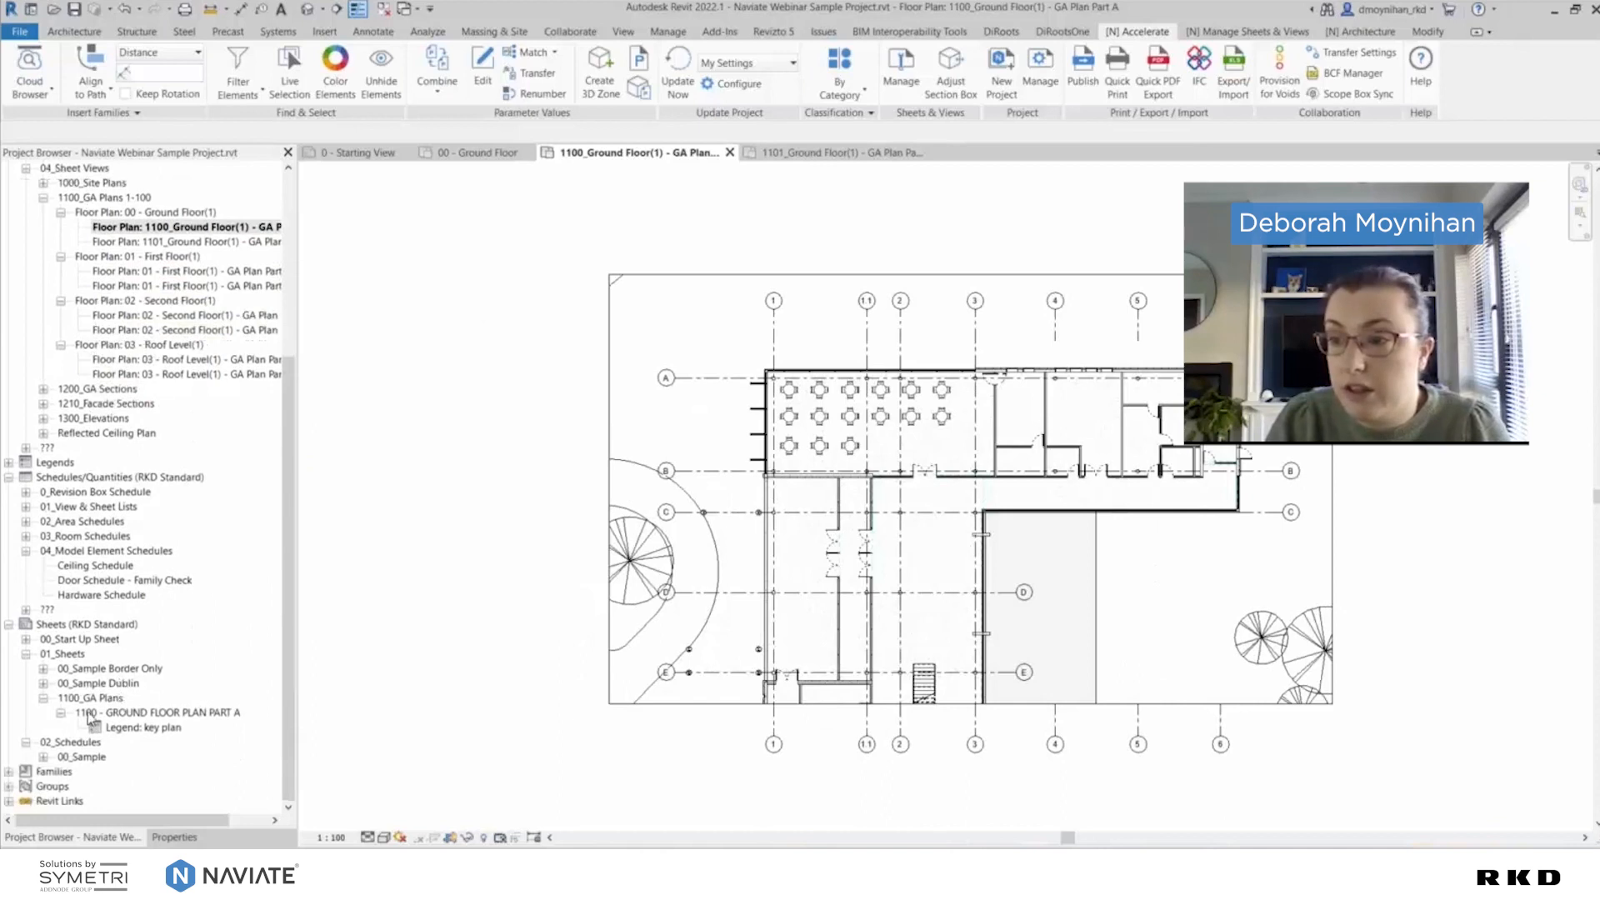
Select the 1100_GA Plans sheet group in the project tree and bring up the tools for managing sheets and views
left_click(89, 700)
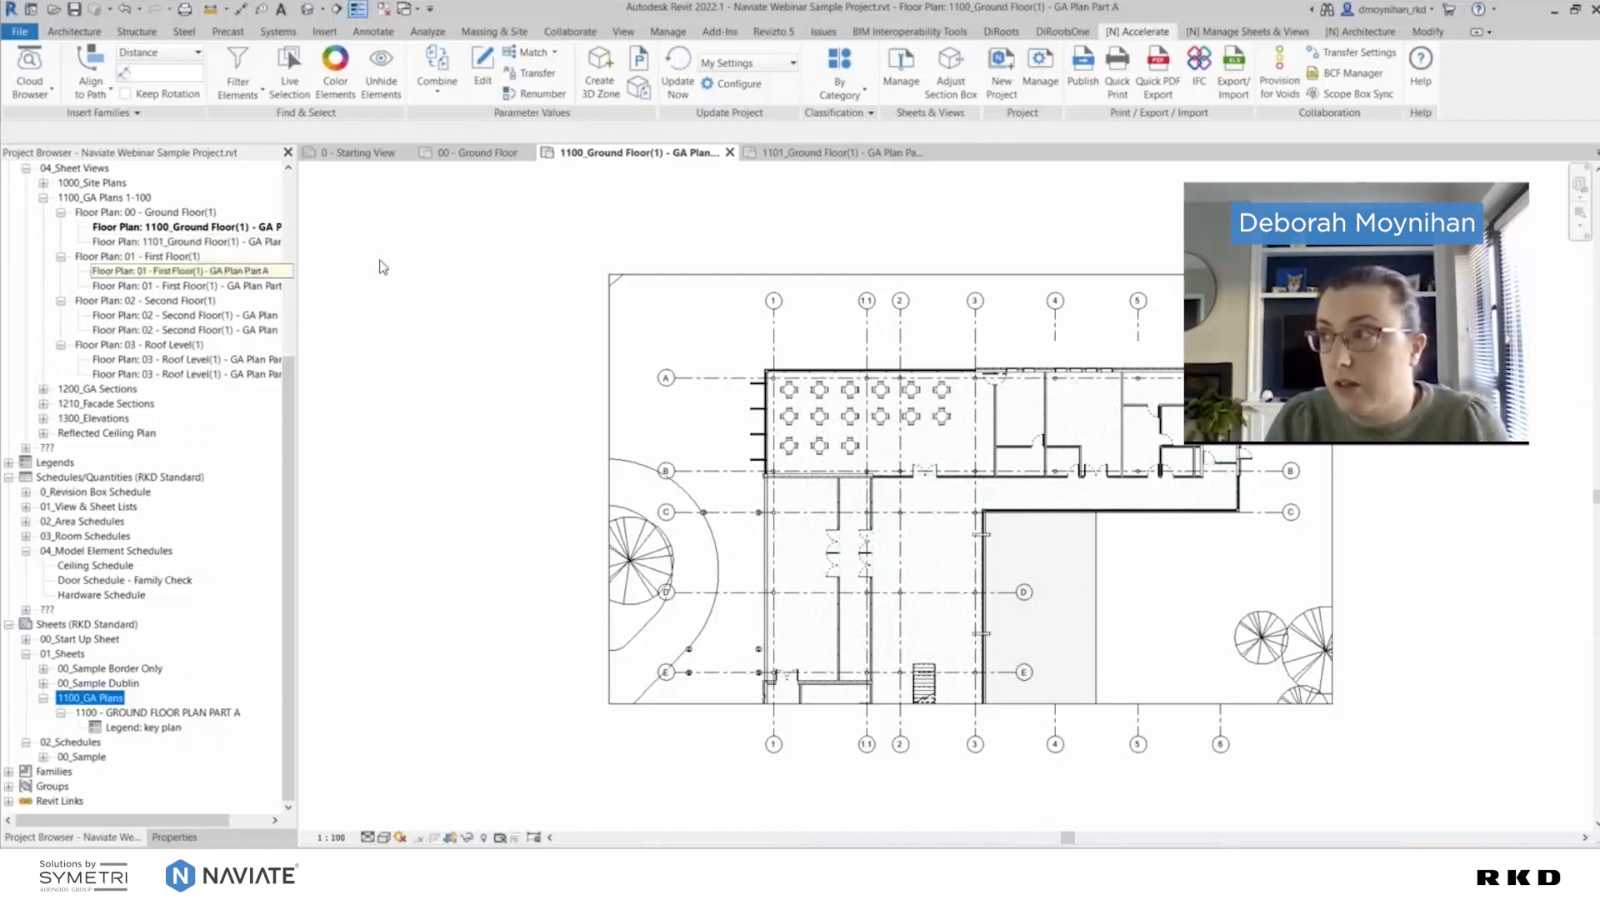
left_click(633, 381)
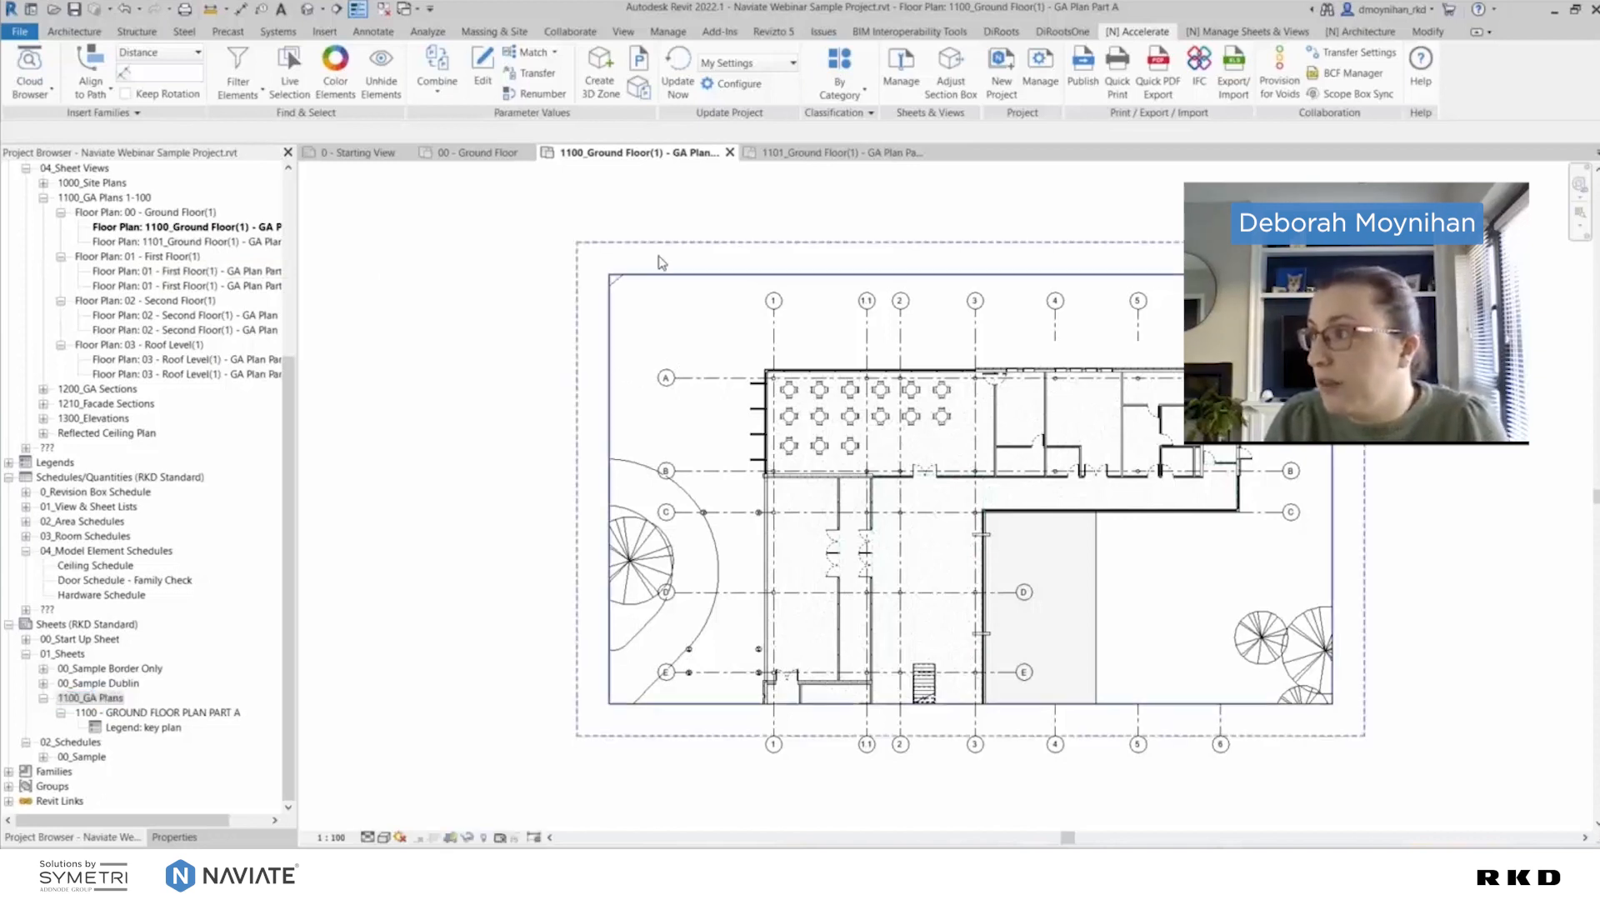
left_click(899, 70)
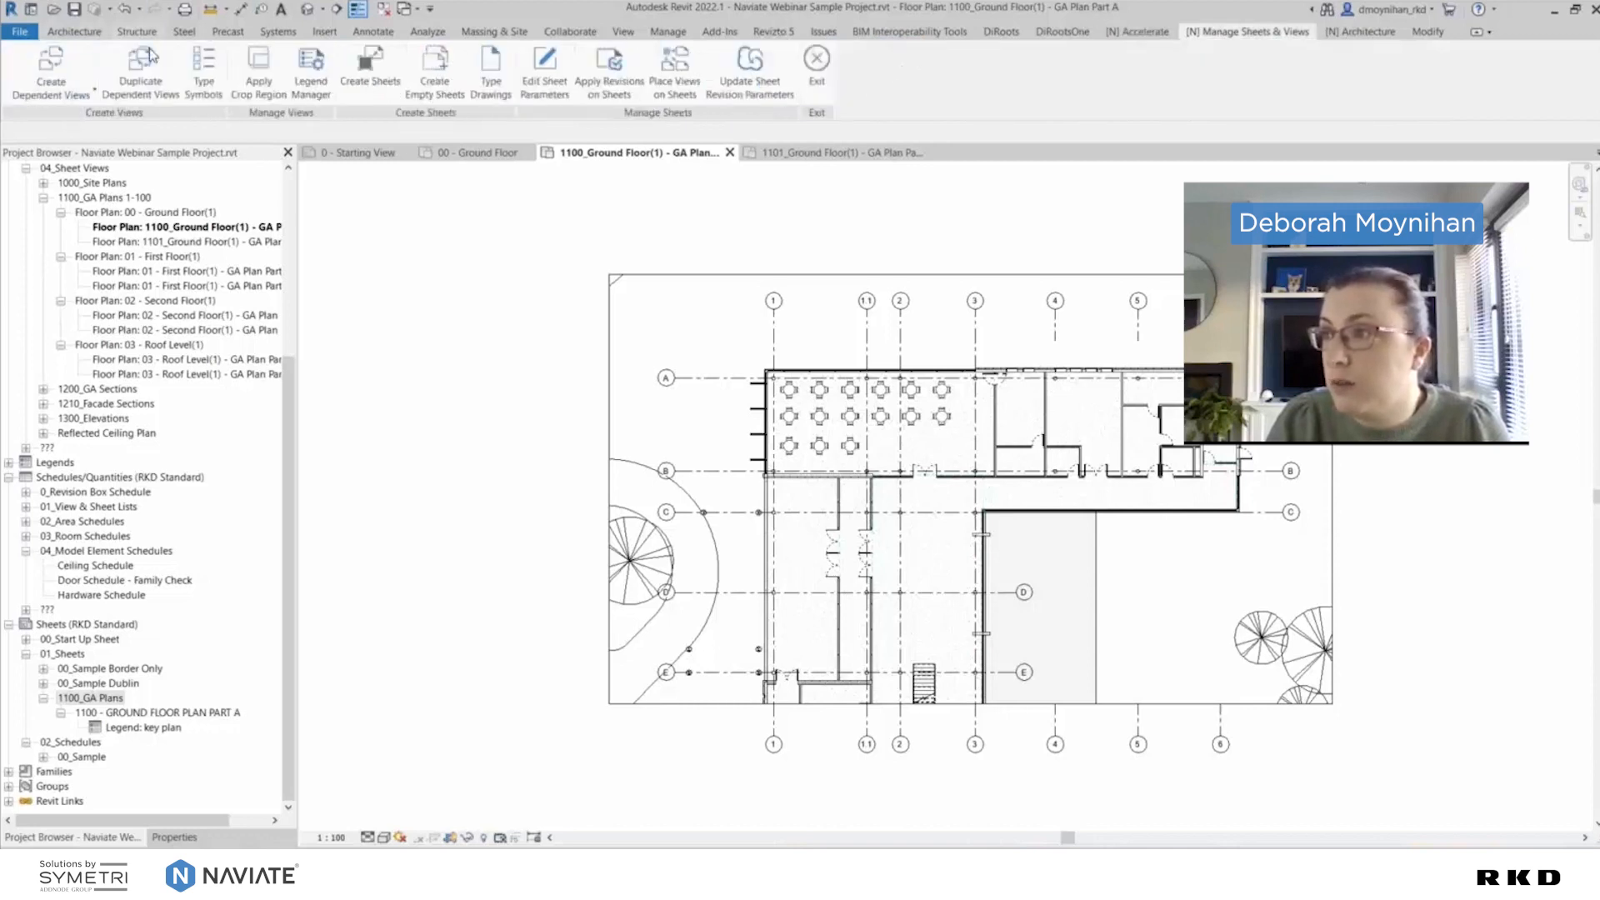
left_click(360, 75)
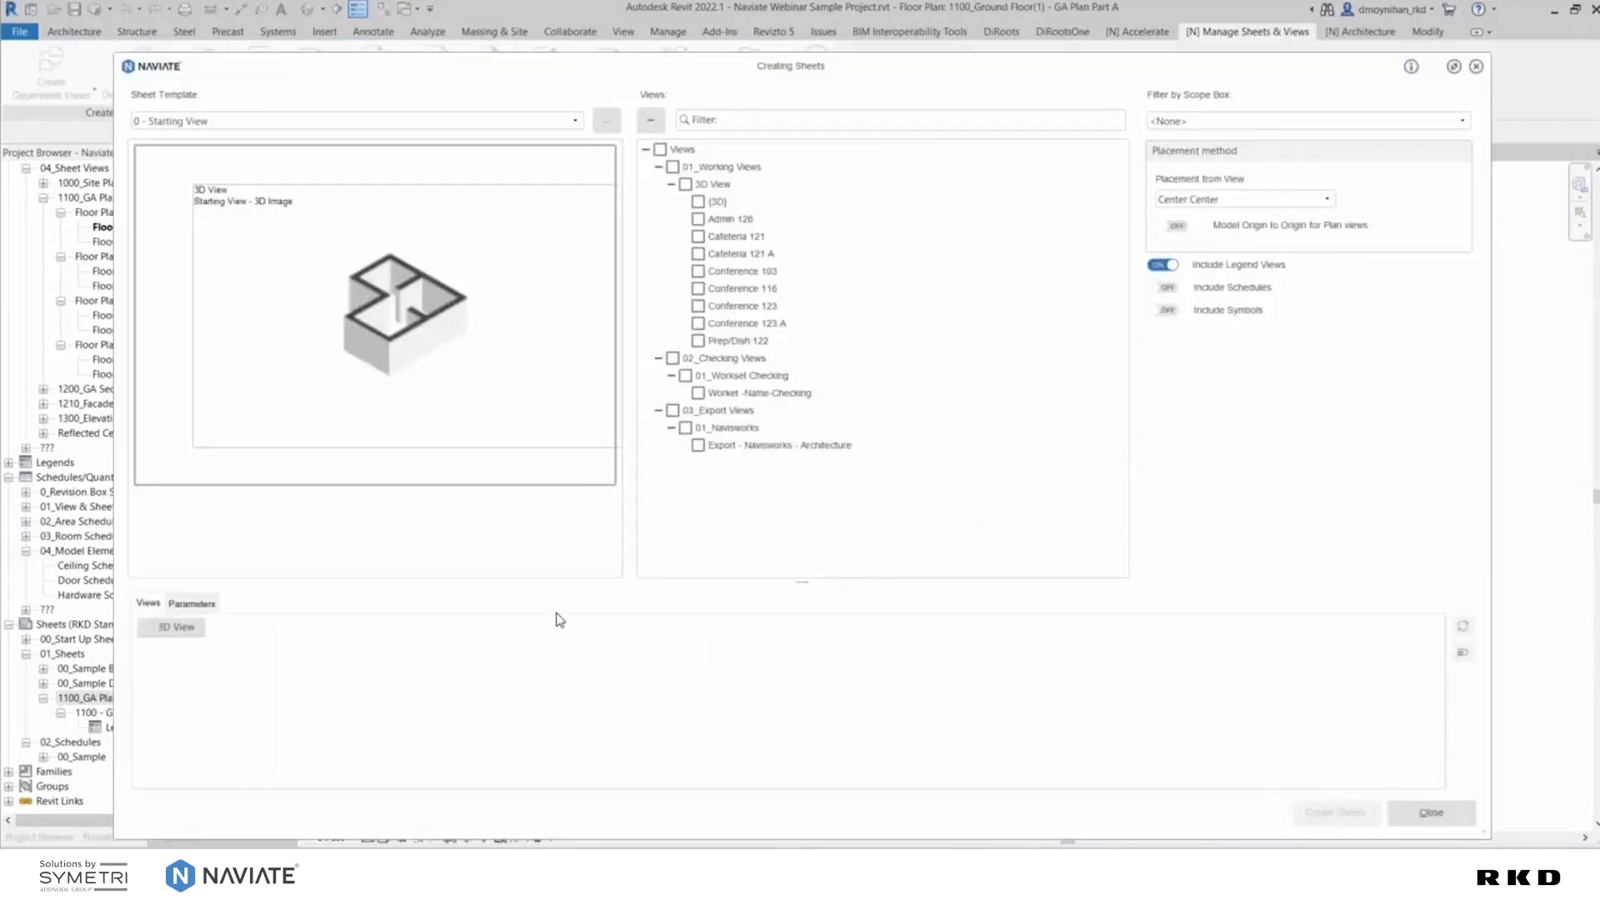
left_click(572, 123)
left_click(576, 123)
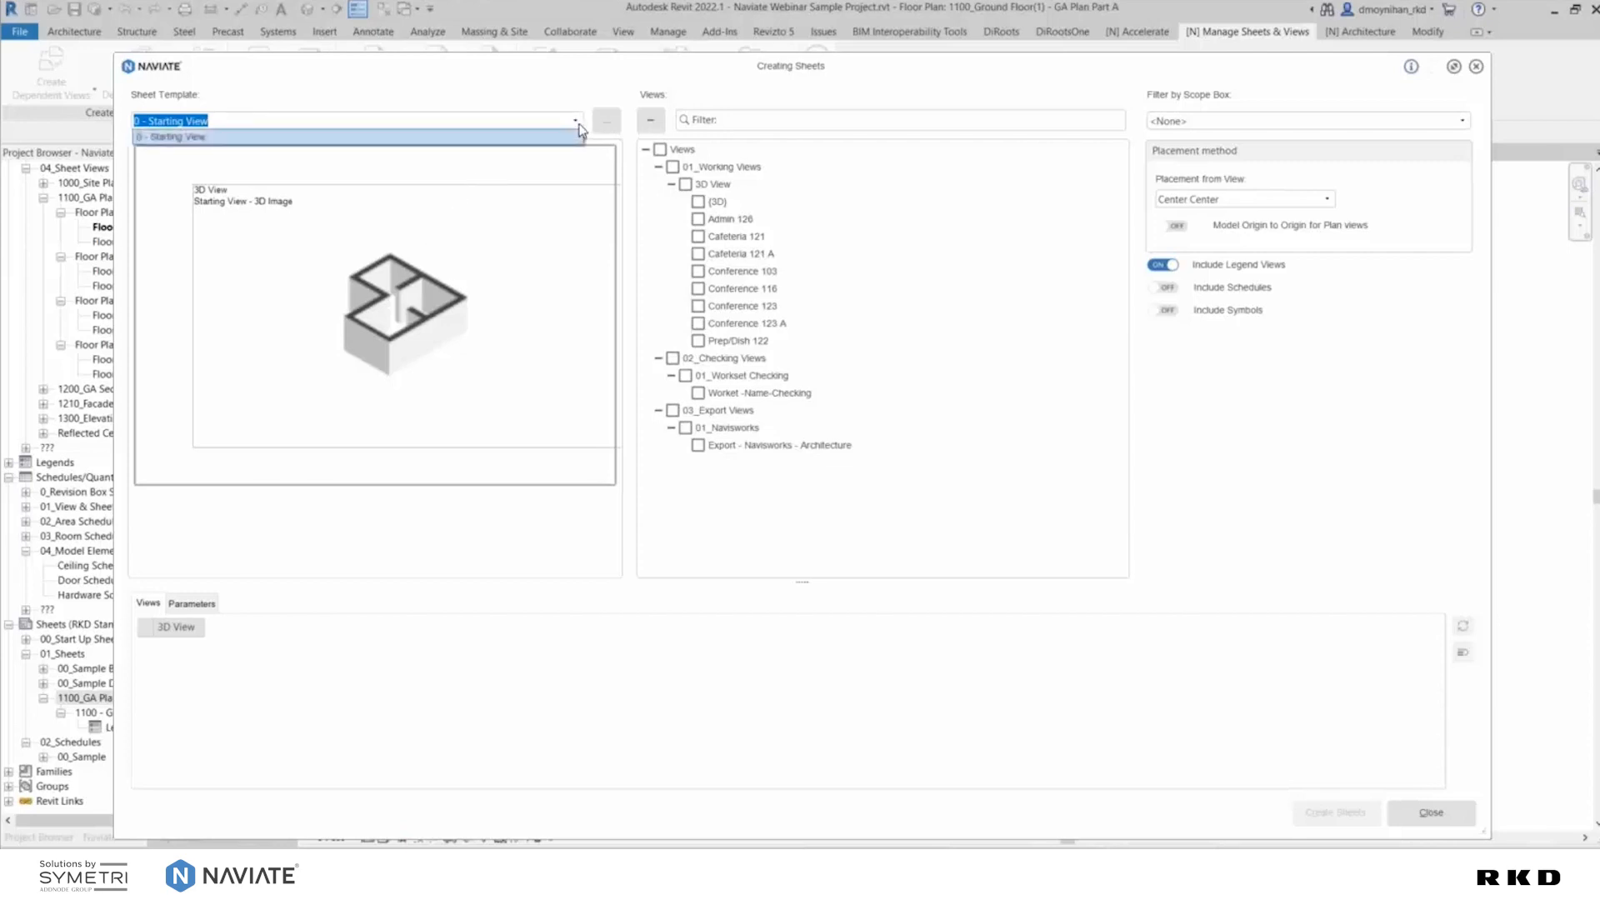
left_click(202, 101)
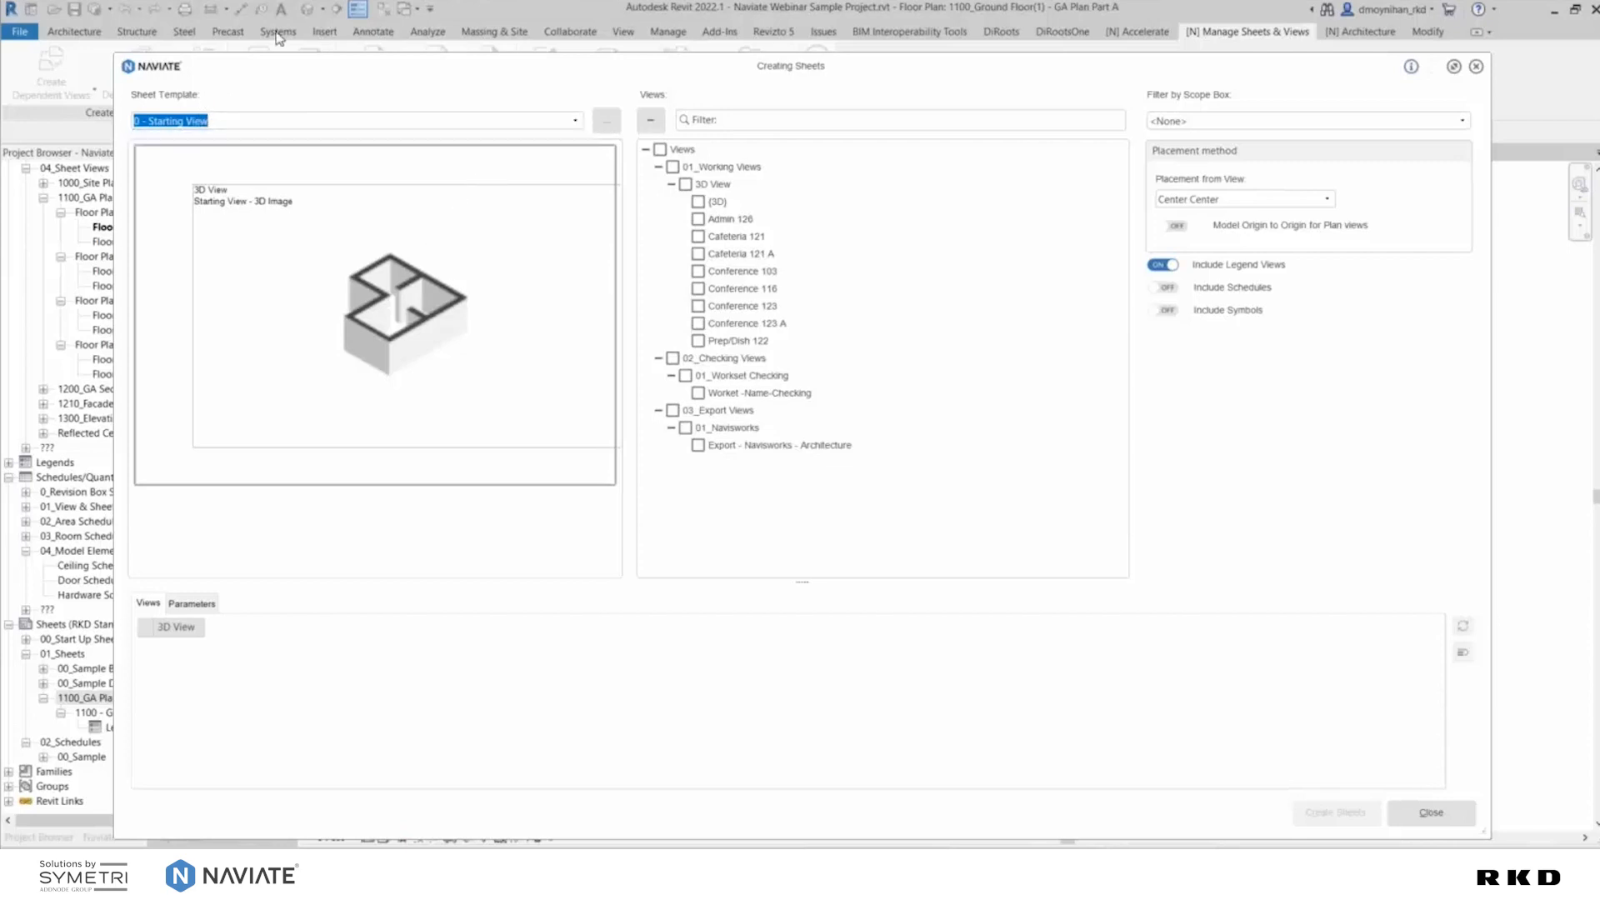
left_click(577, 122)
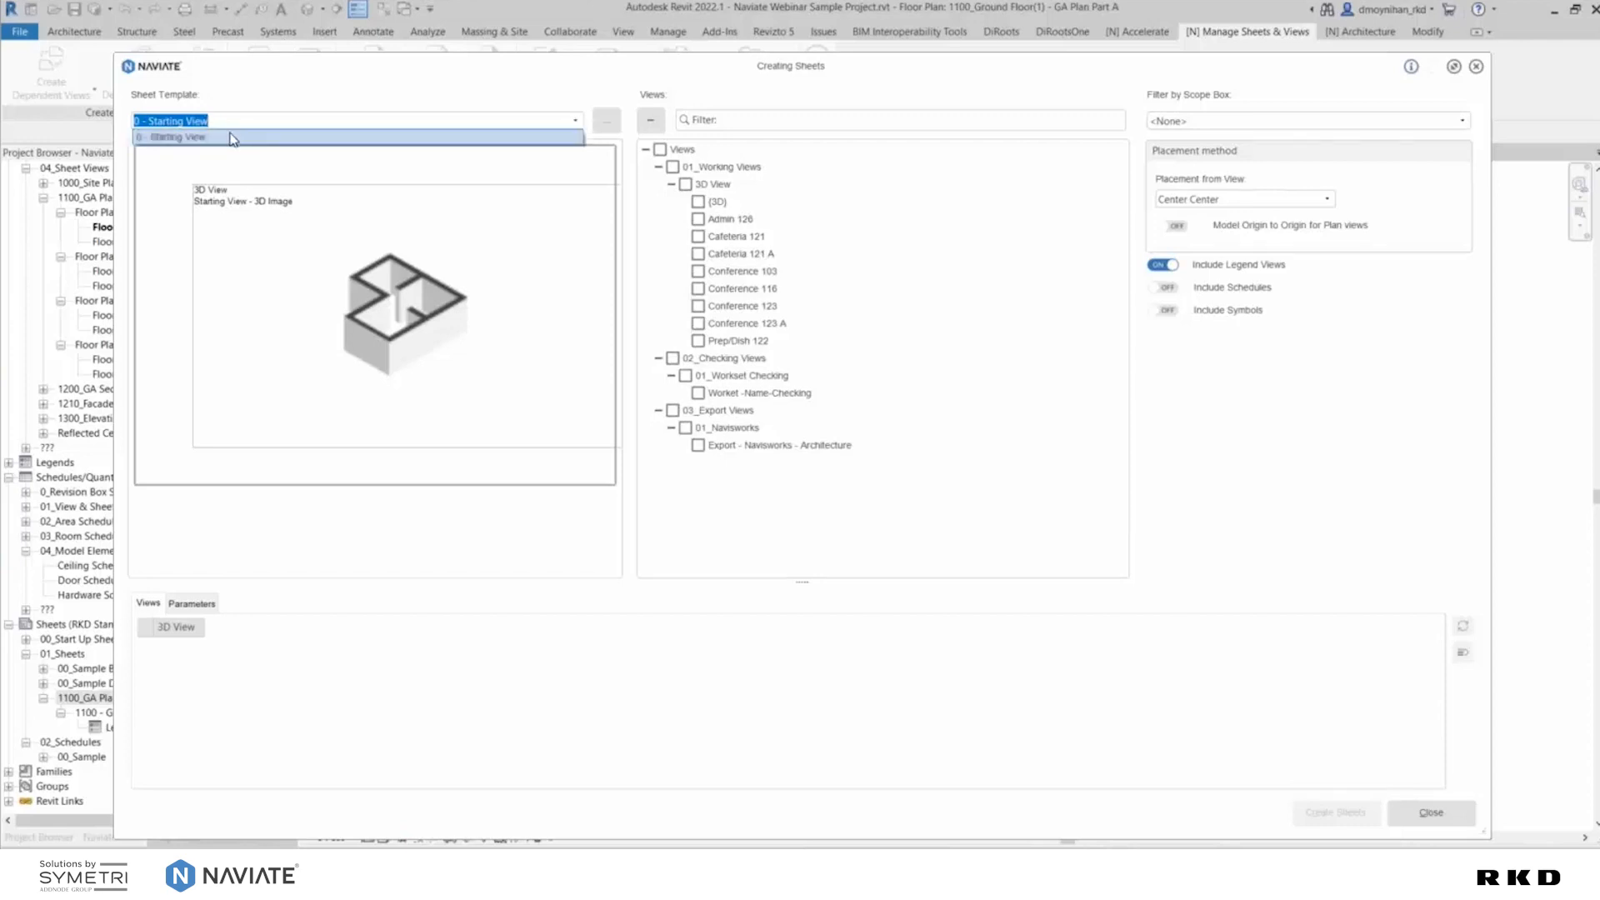
left_click(231, 138)
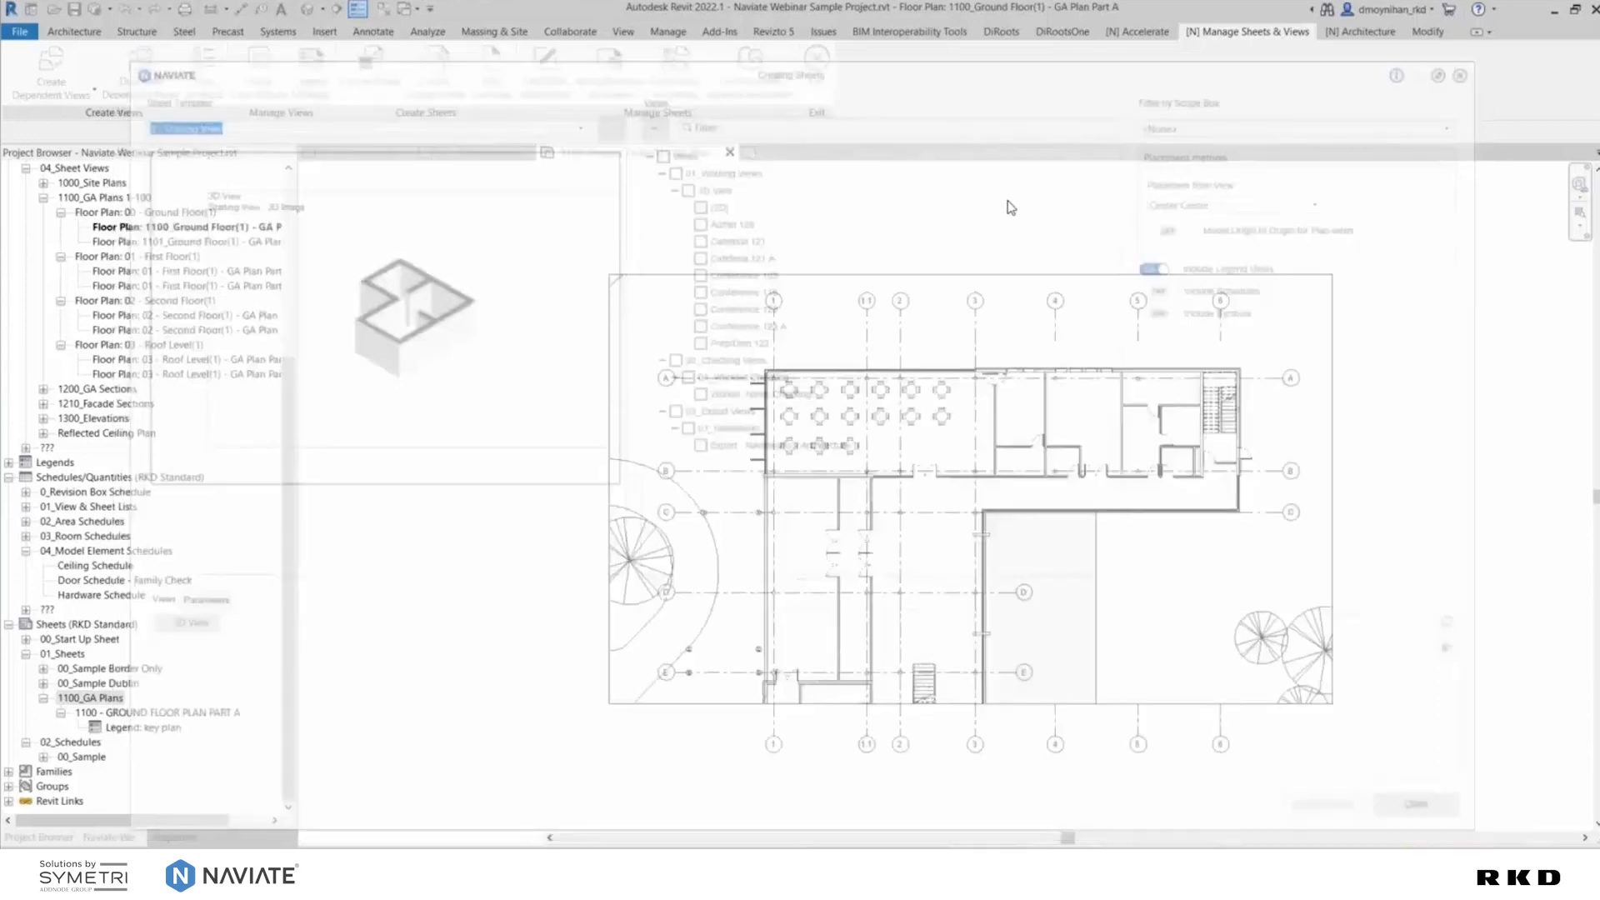
Open the sheet 1100 - GROUND FLOOR PLAN PART A and inspect the key plan legend in its title block
left_click(171, 714)
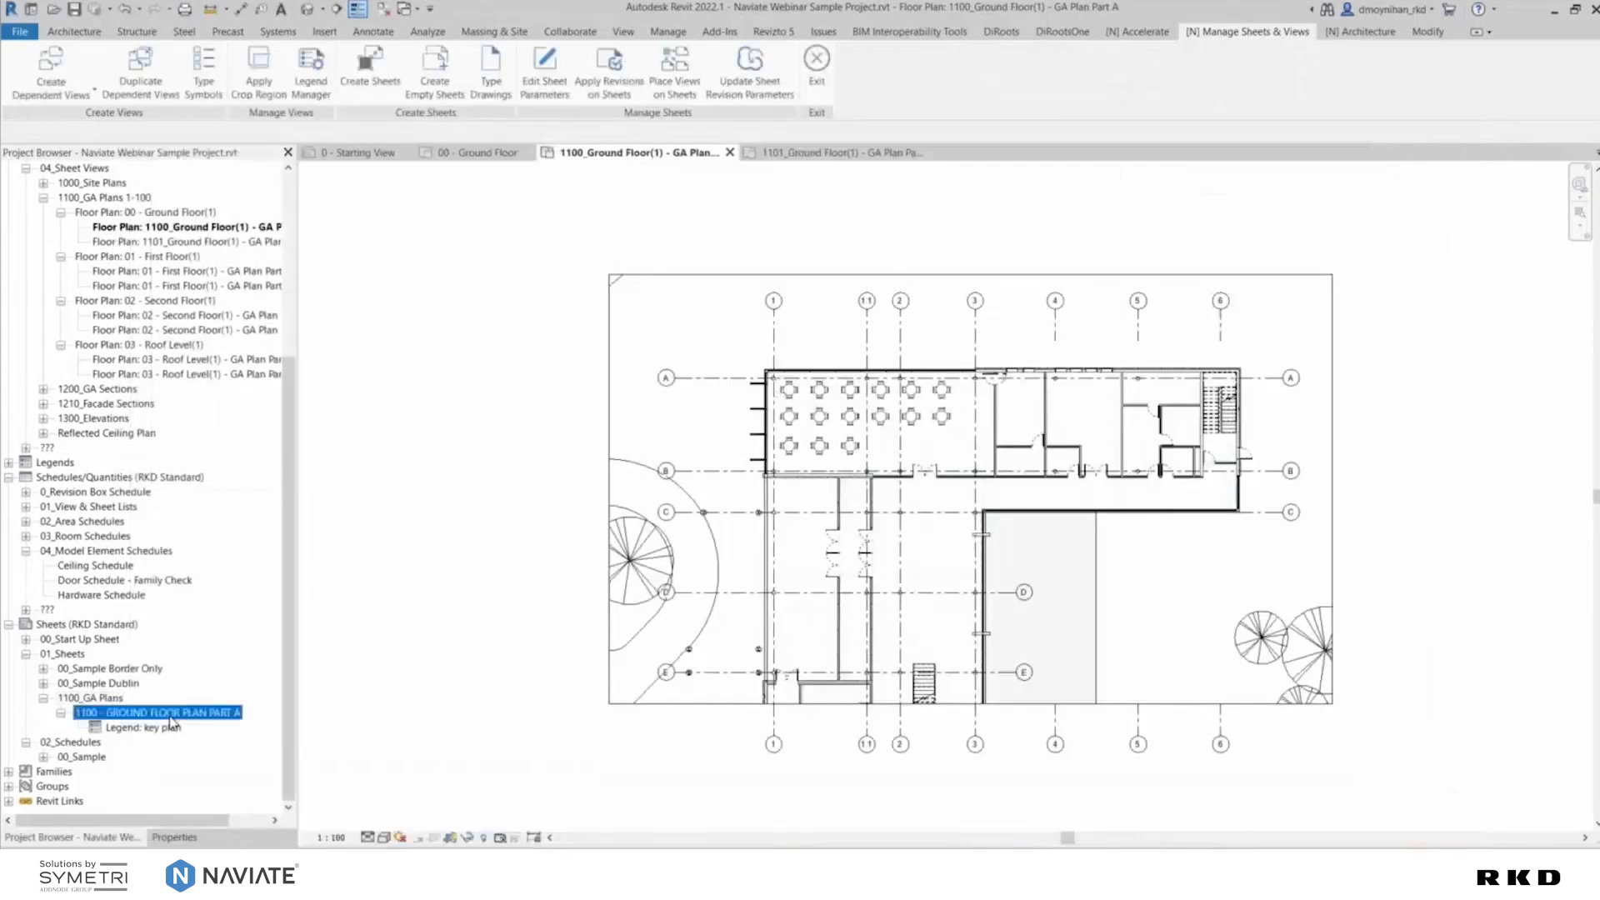
left_click(125, 715)
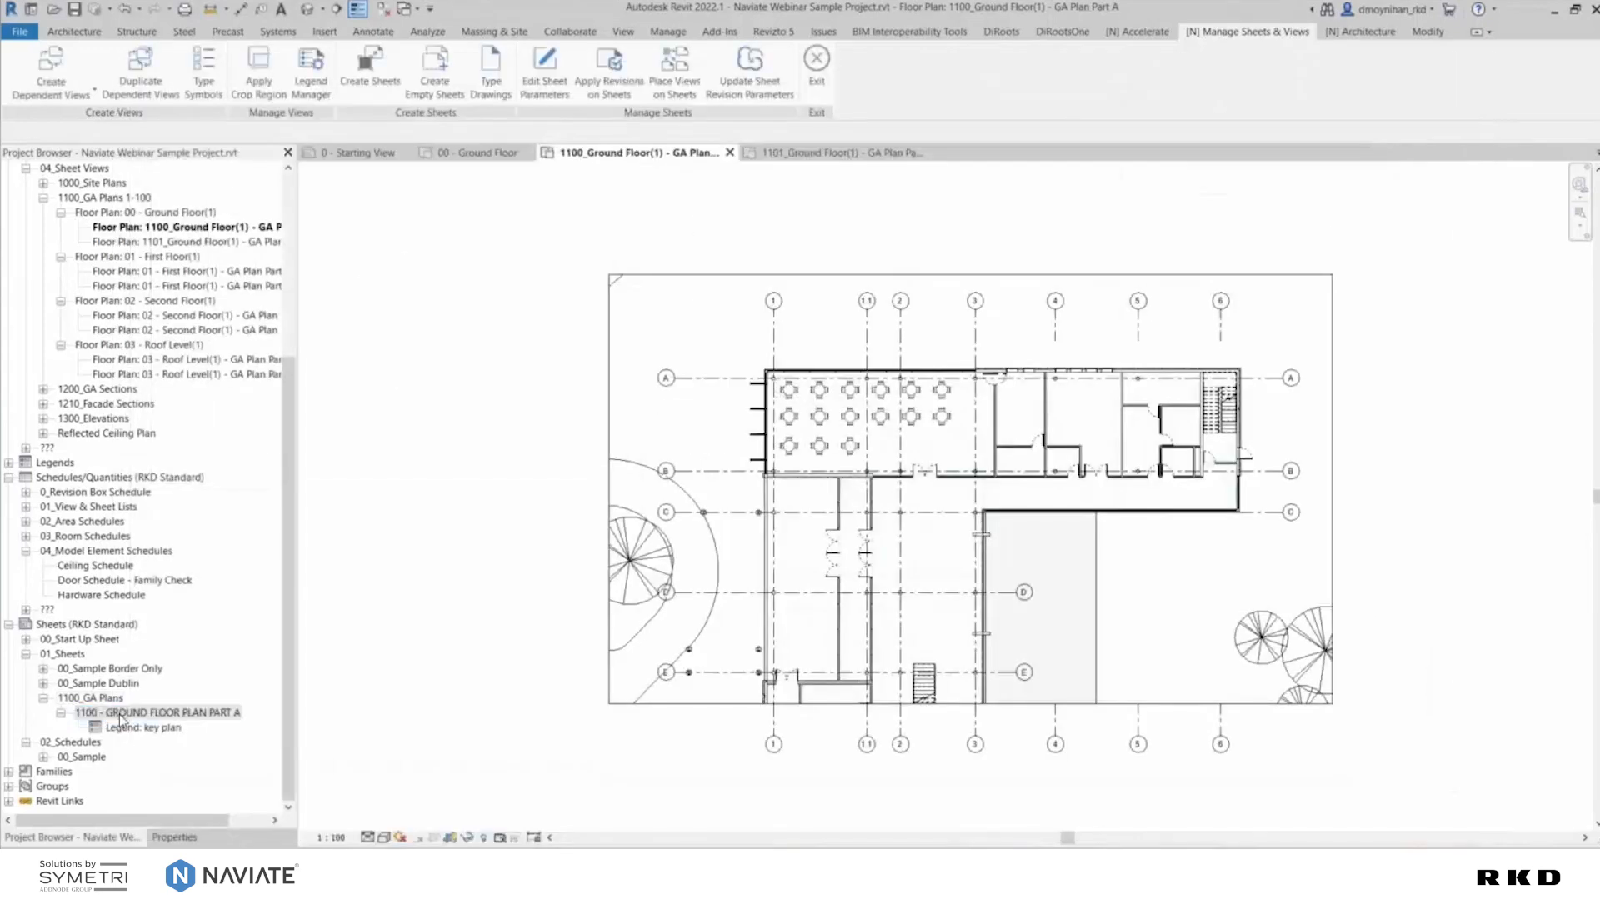
key("Escape")
right_click(193, 713)
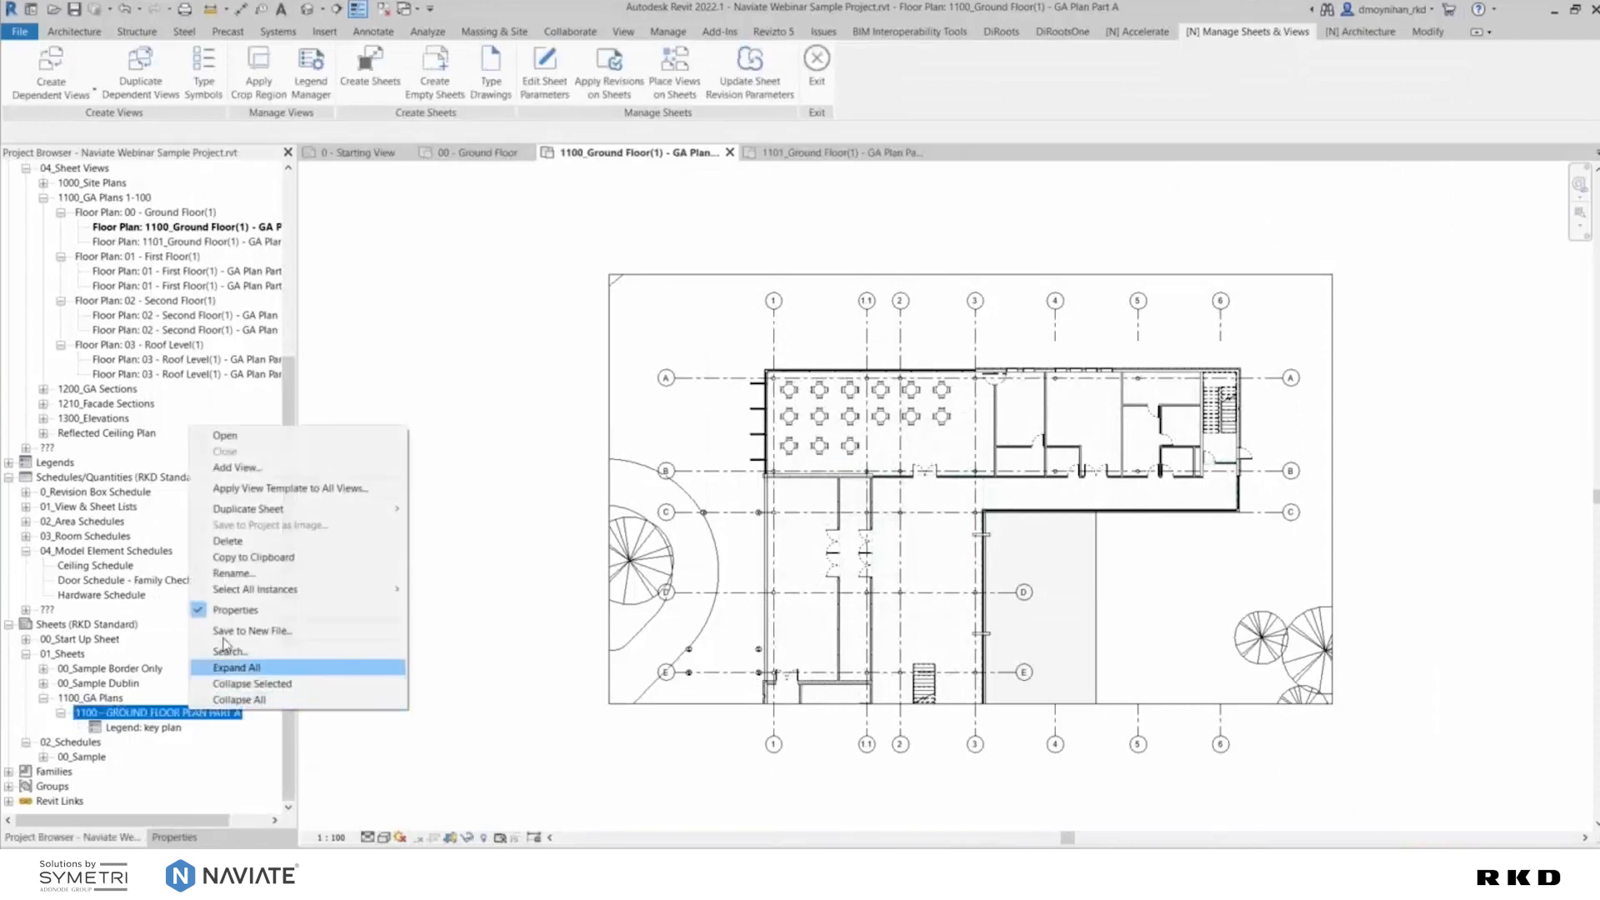
left_click(256, 436)
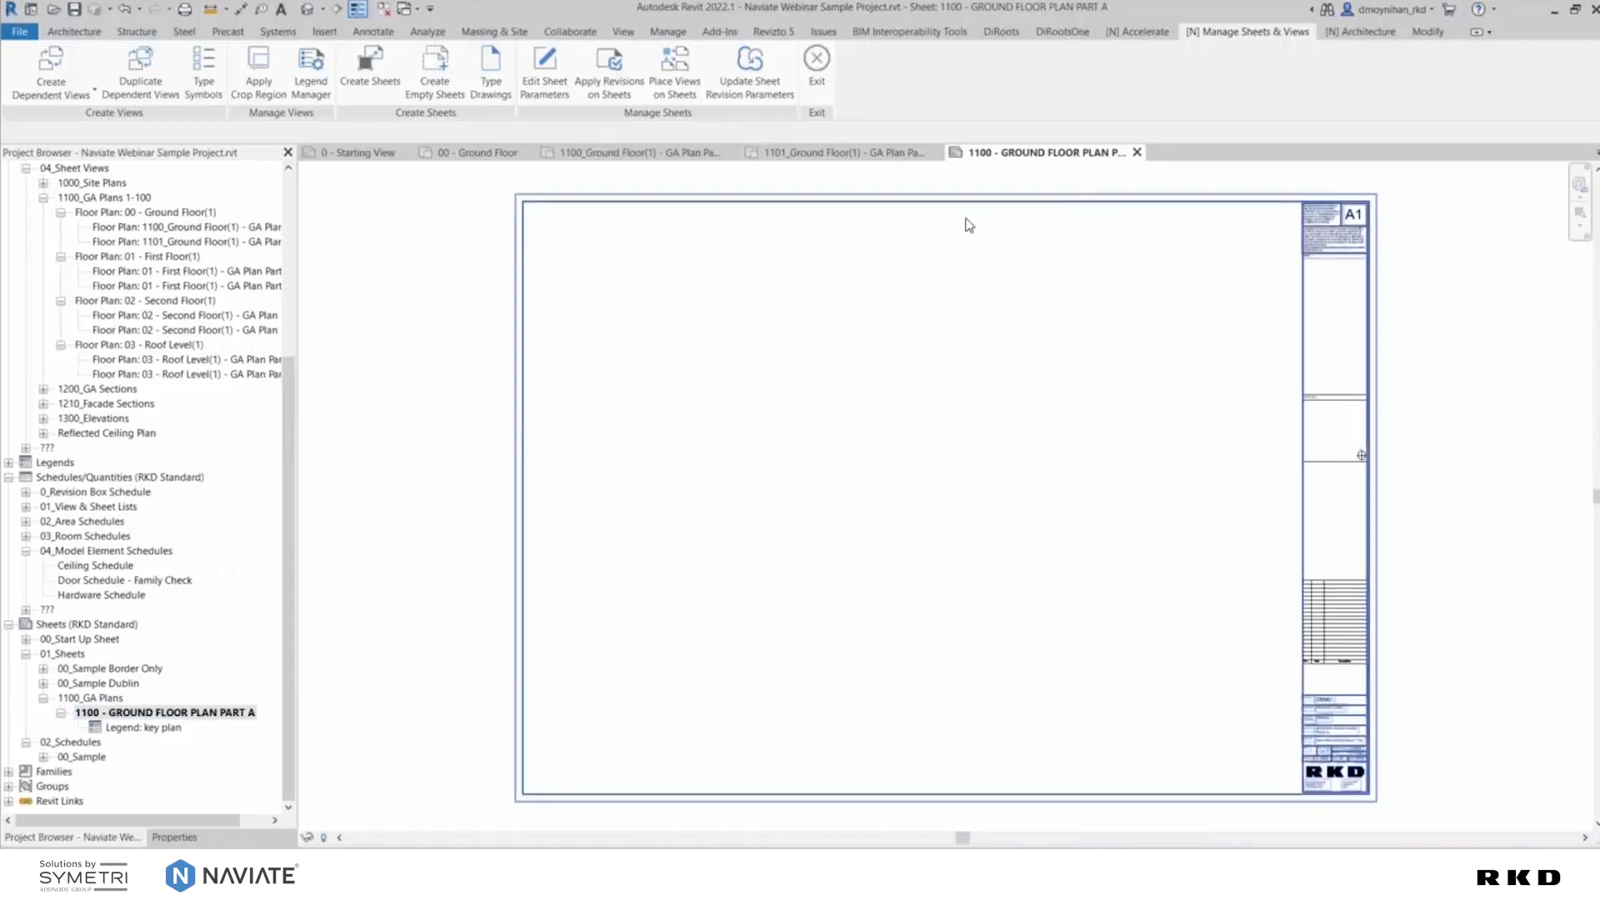
scroll(1374, 417, "up", 8)
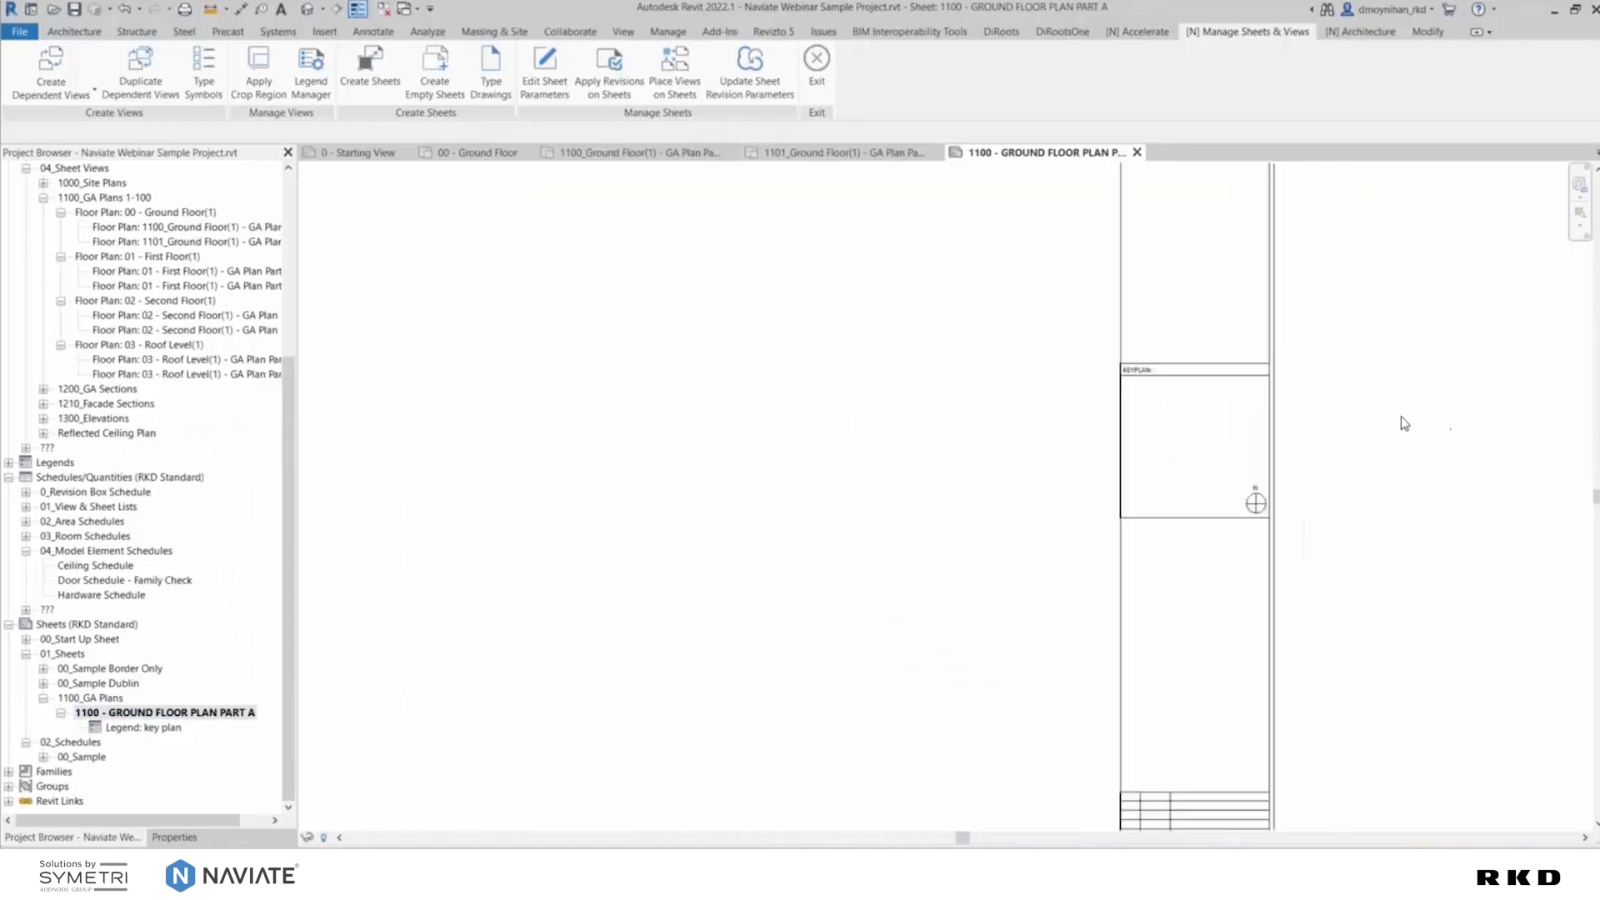
left_click(1126, 370)
scroll(1118, 368, "down", 3)
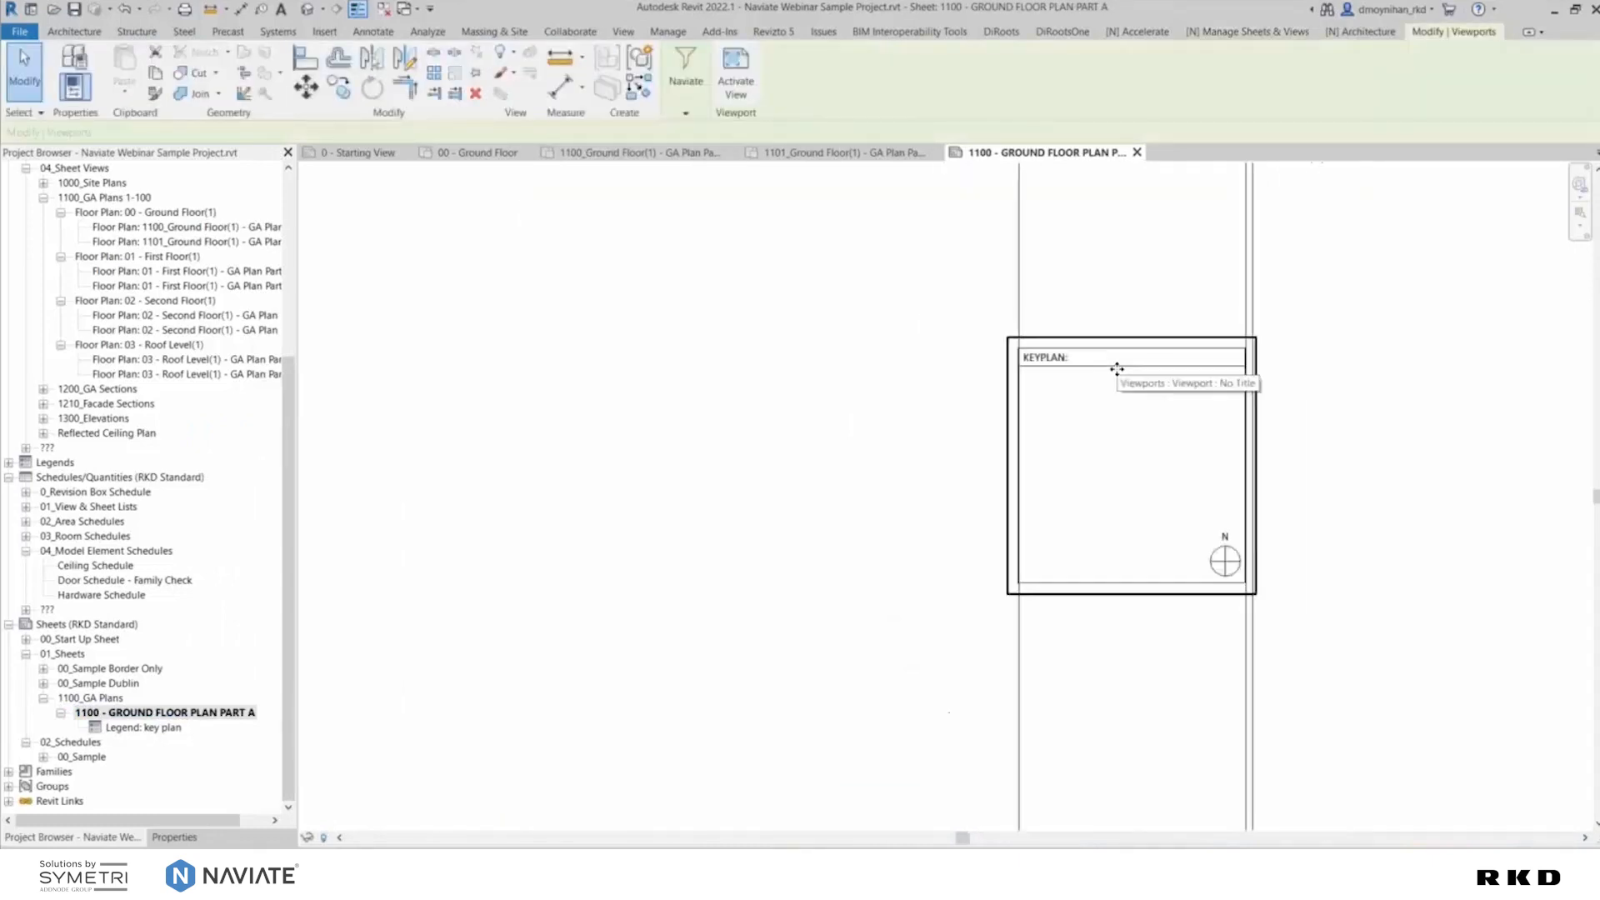
key("Escape")
scroll(1116, 368, "down", 5)
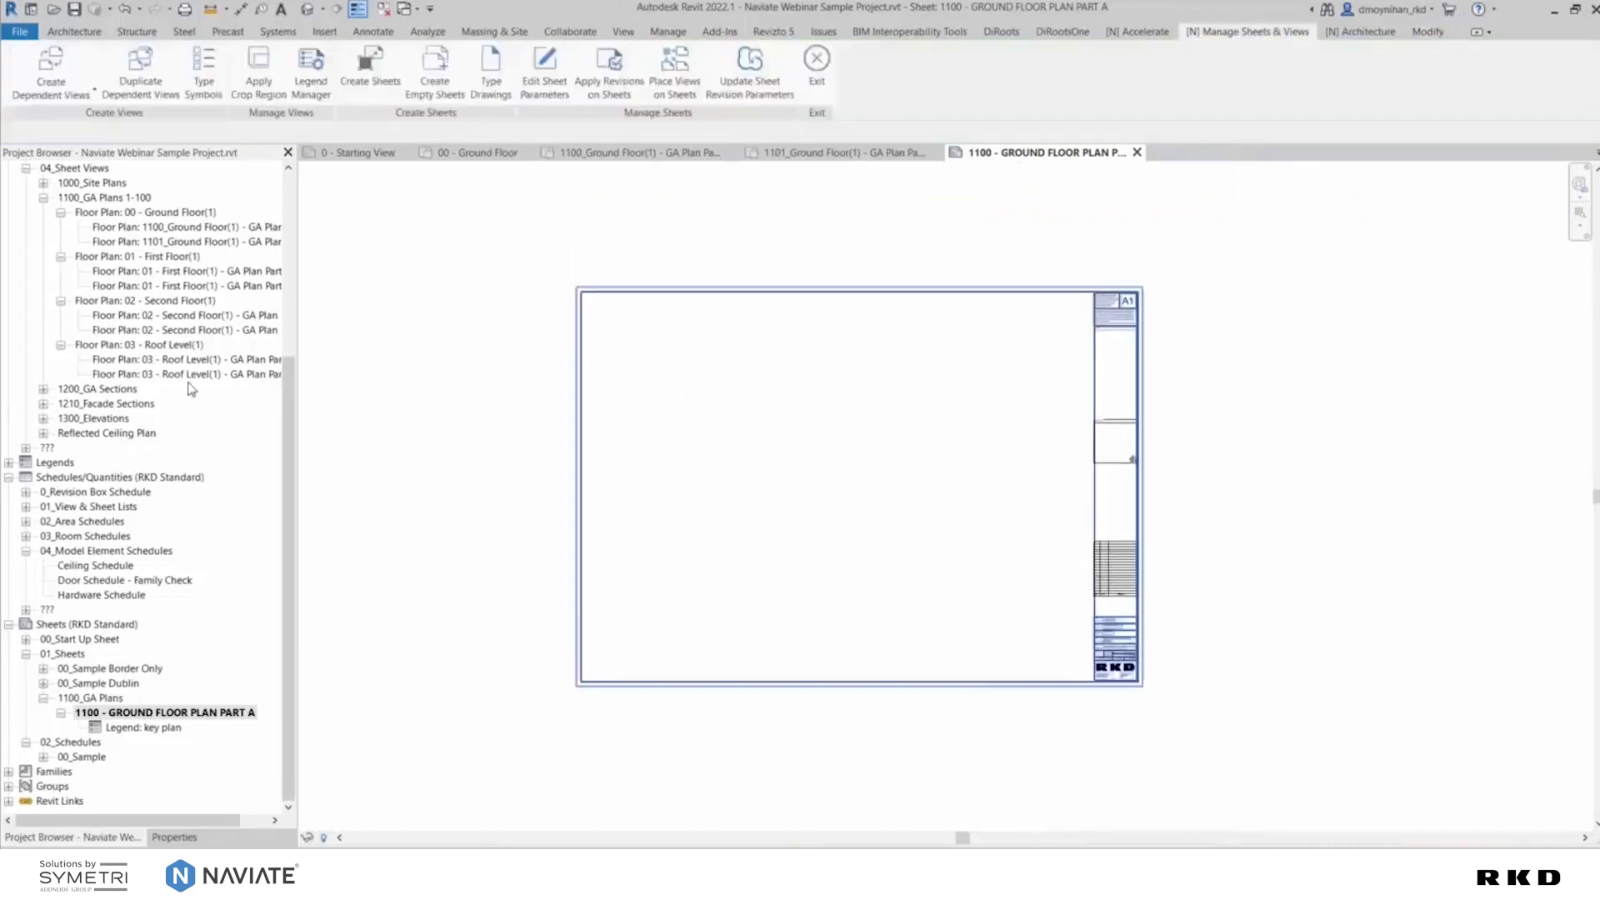
Place the 1100_Ground Floor(1) - GA Plan Part A floor plan in the empty drawing area of sheet 1100
scroll(176, 361, "up", 1)
scroll(175, 361, "up", 1)
left_click(171, 300)
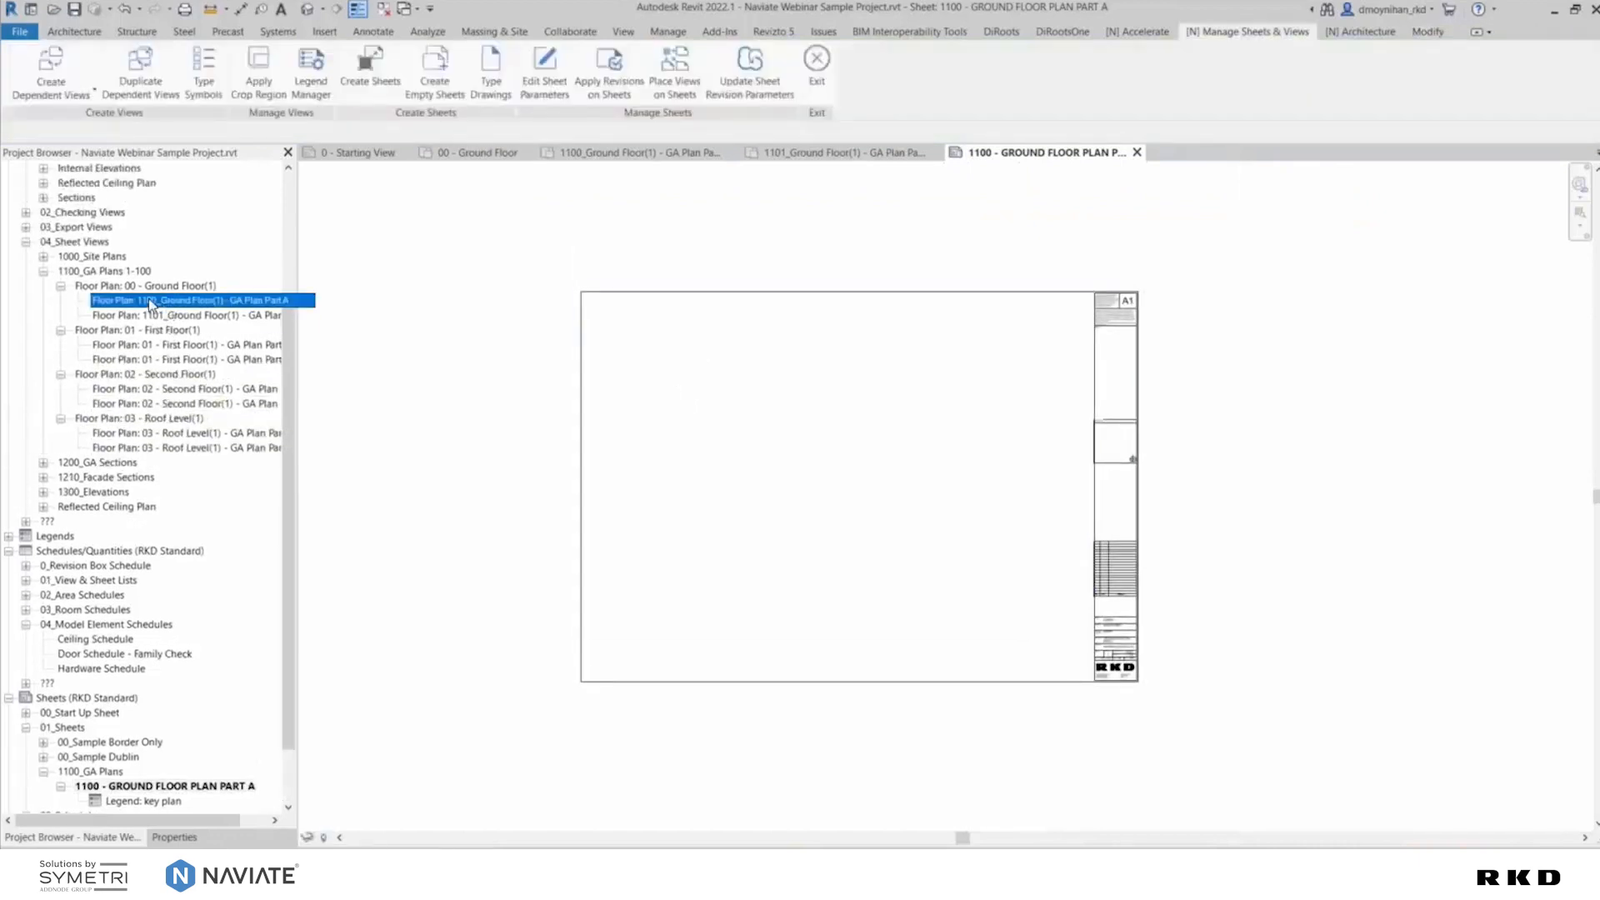
left_click(784, 477)
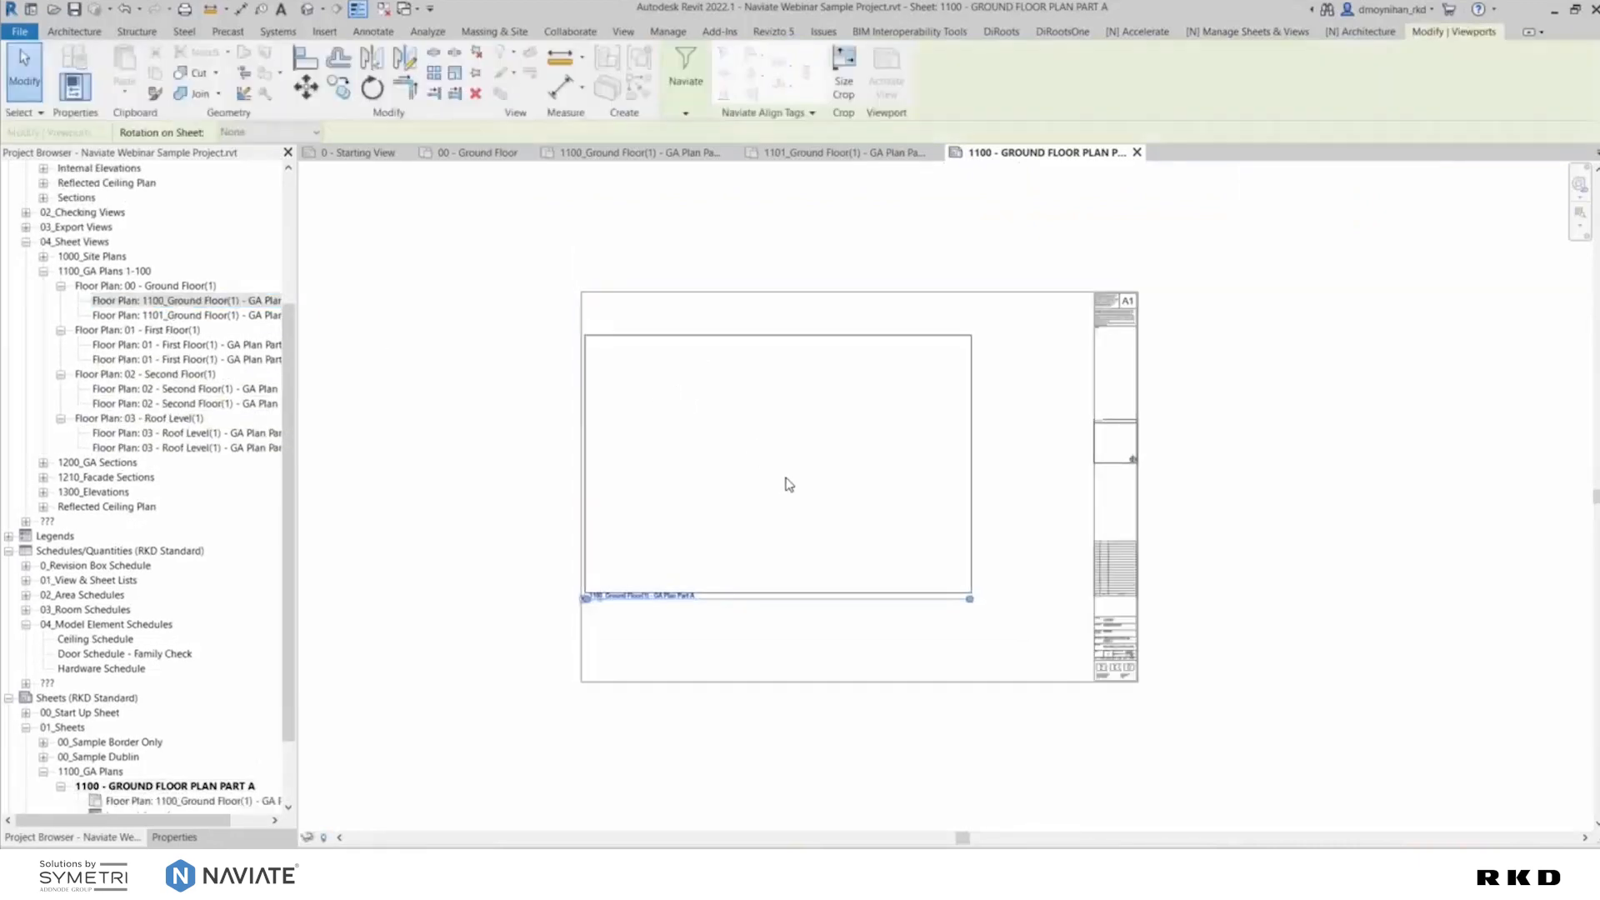
scroll(779, 482, "up", 3)
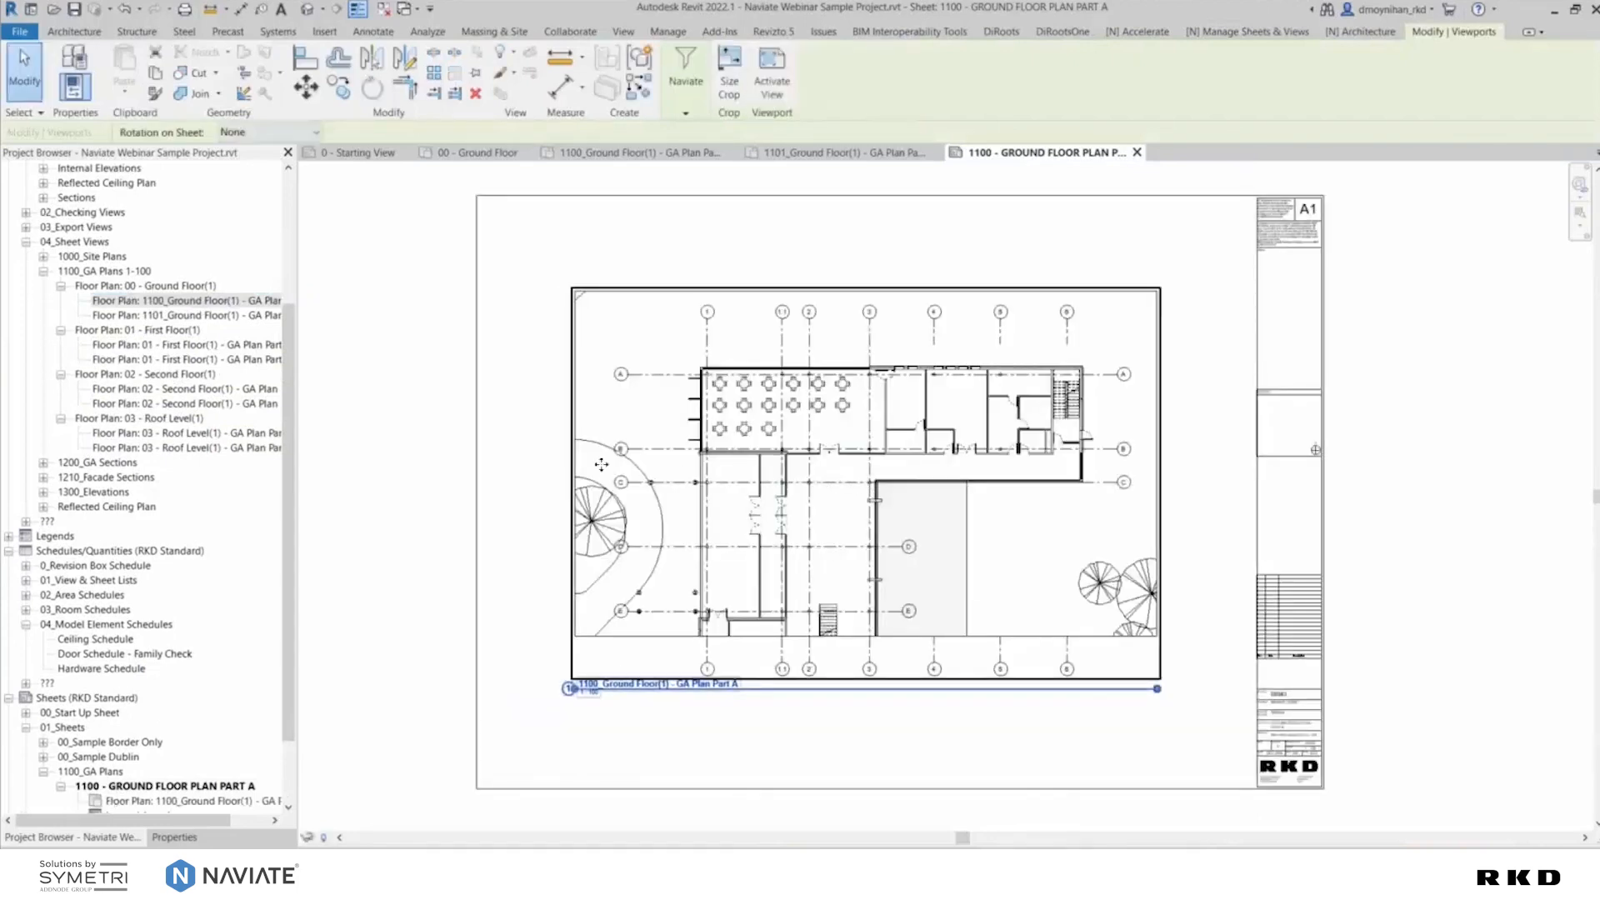
left_click(422, 442)
scroll(415, 427, "down", 1)
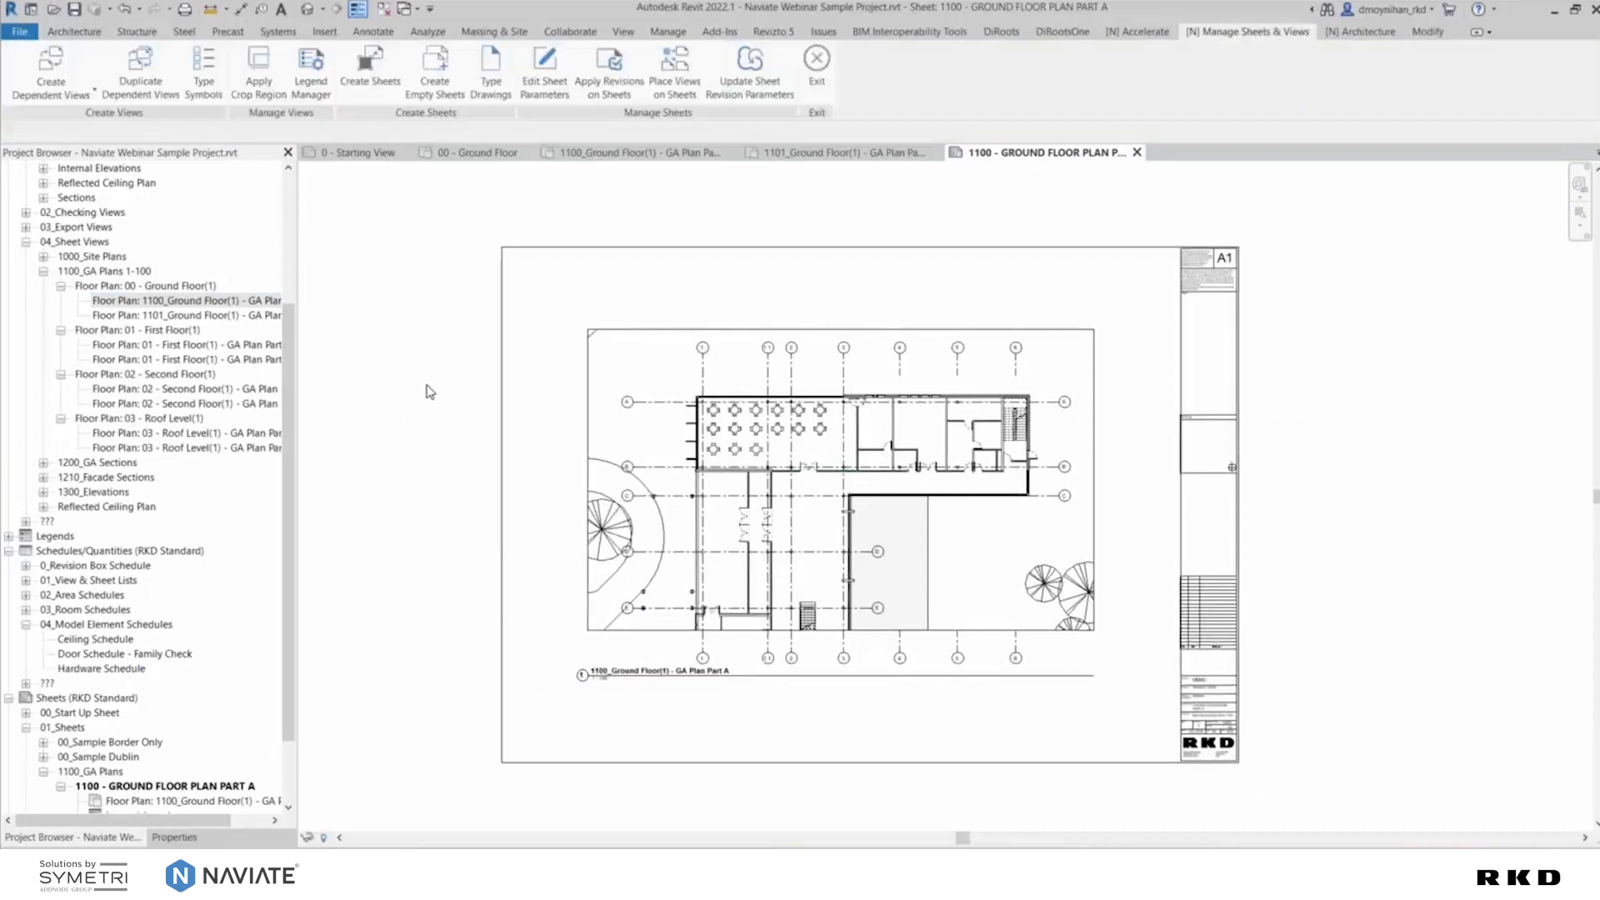
Start Create Sheets with 1100 - GROUND FLOOR PLAN PART A as the sheet template
left_click(368, 77)
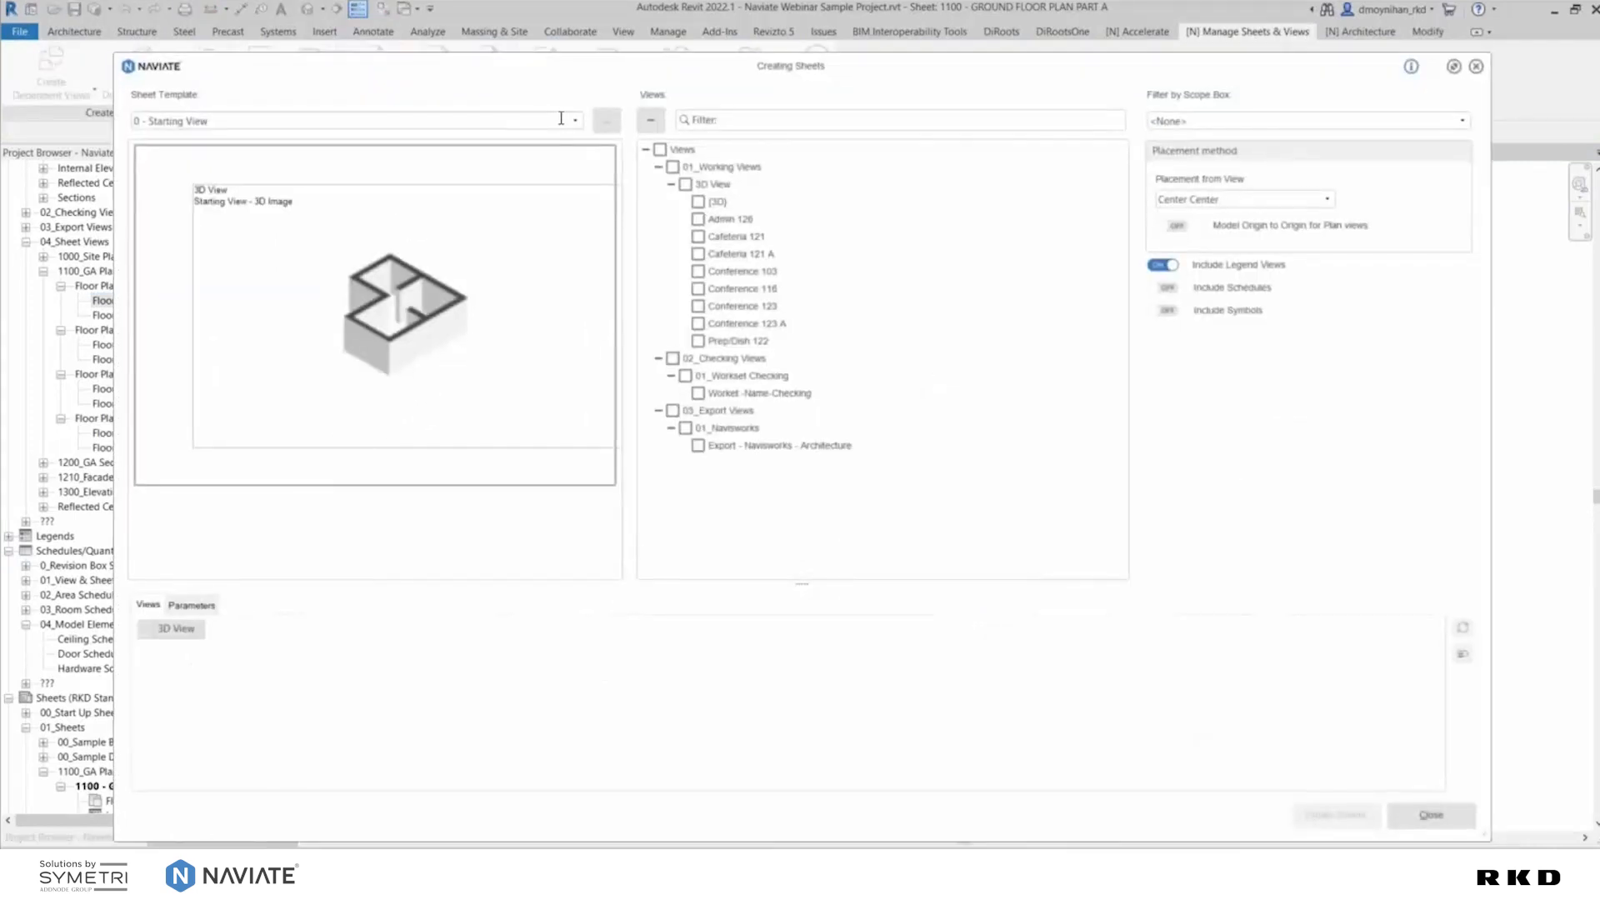
left_click(453, 122)
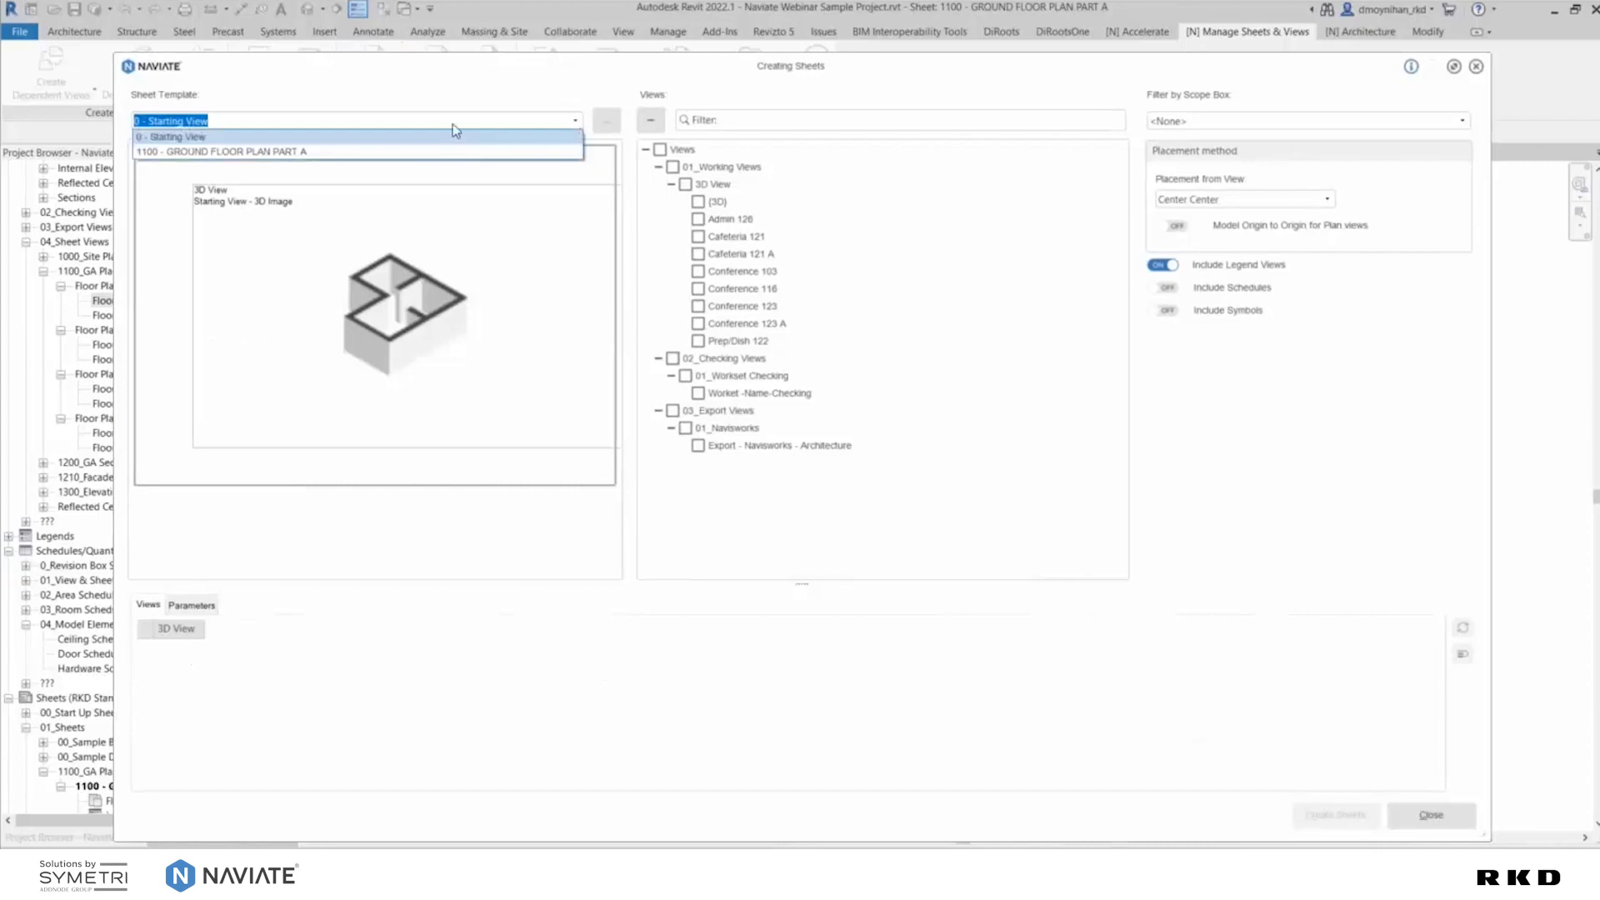
left_click(369, 151)
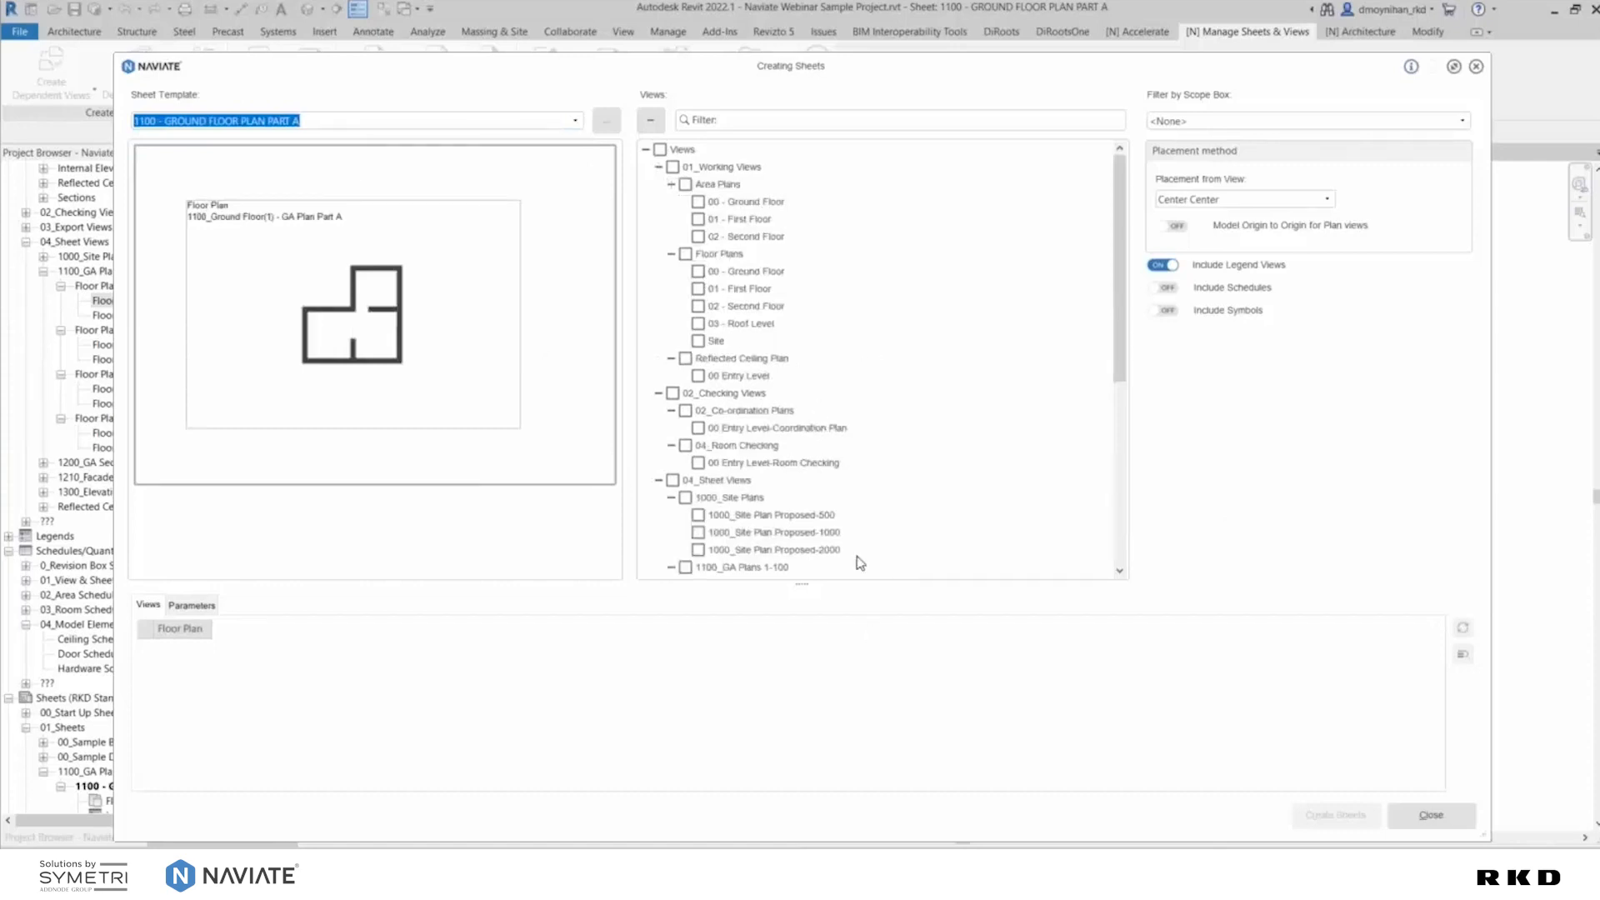
Include the ground floor Part B view and the first, second and roof level Part A and B views, and show the new sheets' parameters
scroll(819, 327, "down", 2)
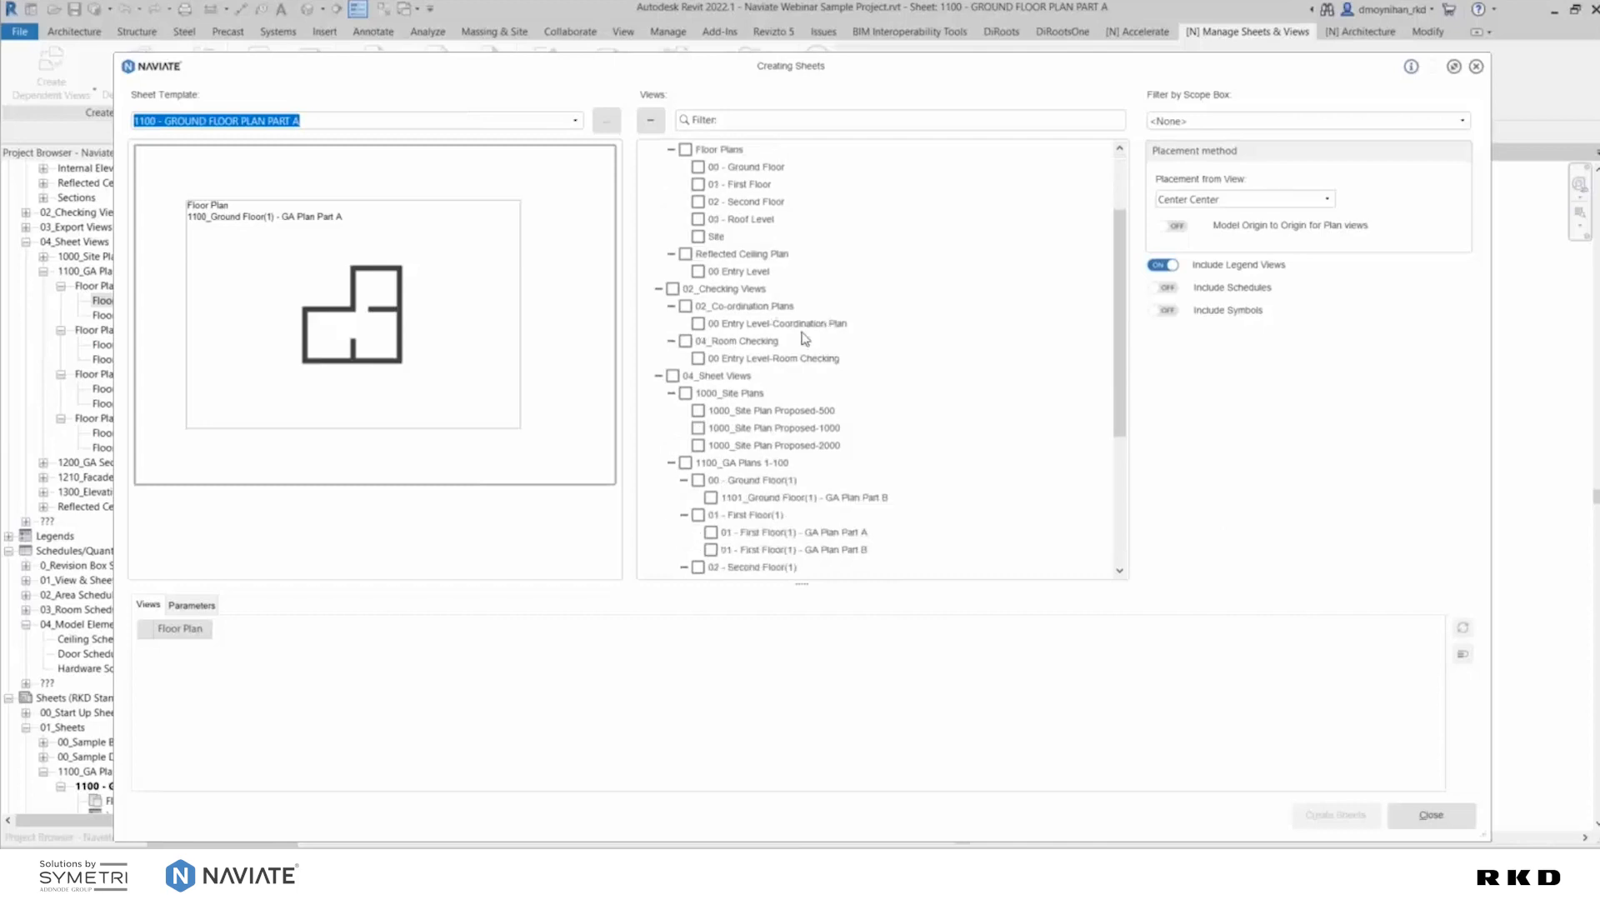
scroll(738, 300, "down", 1)
scroll(740, 293, "up", 3)
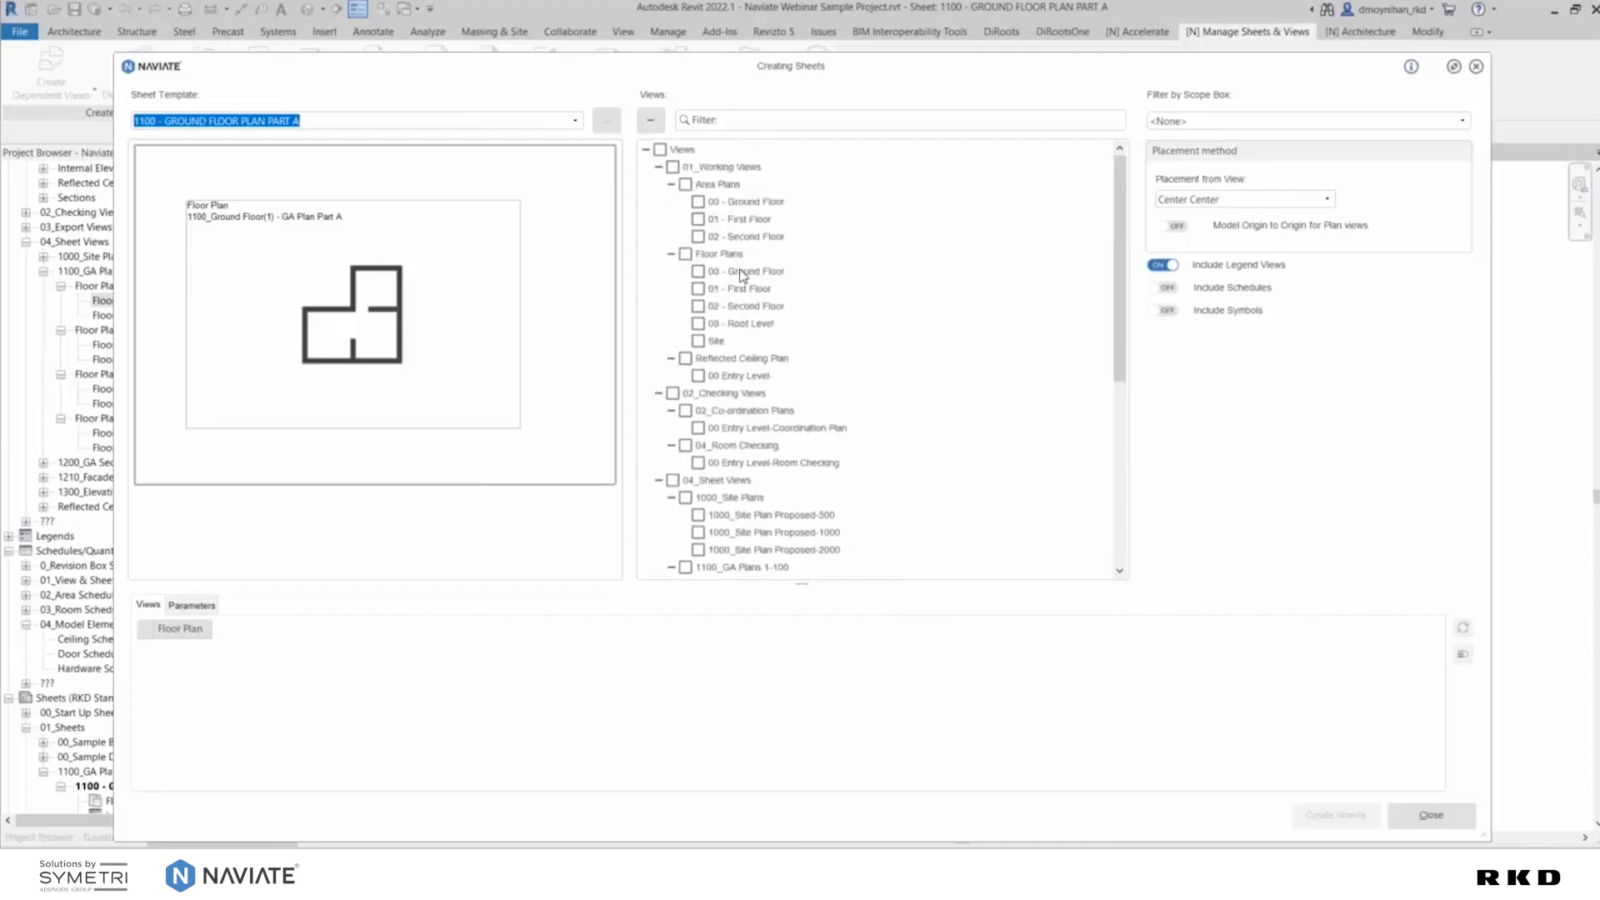
scroll(740, 318, "down", 4)
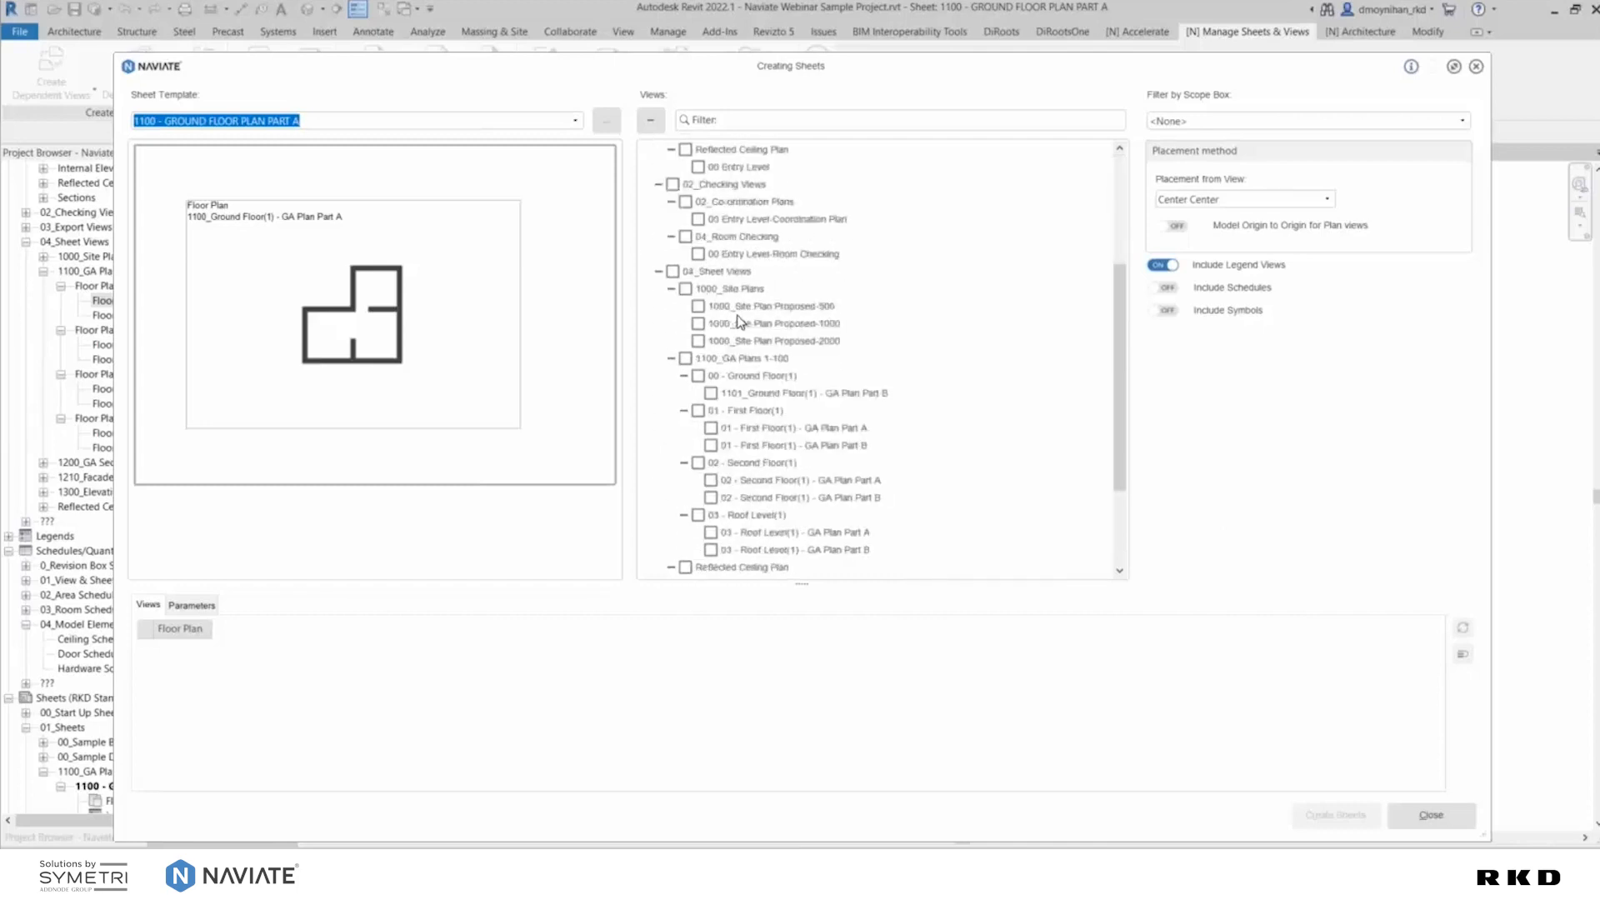
scroll(758, 356, "down", 2)
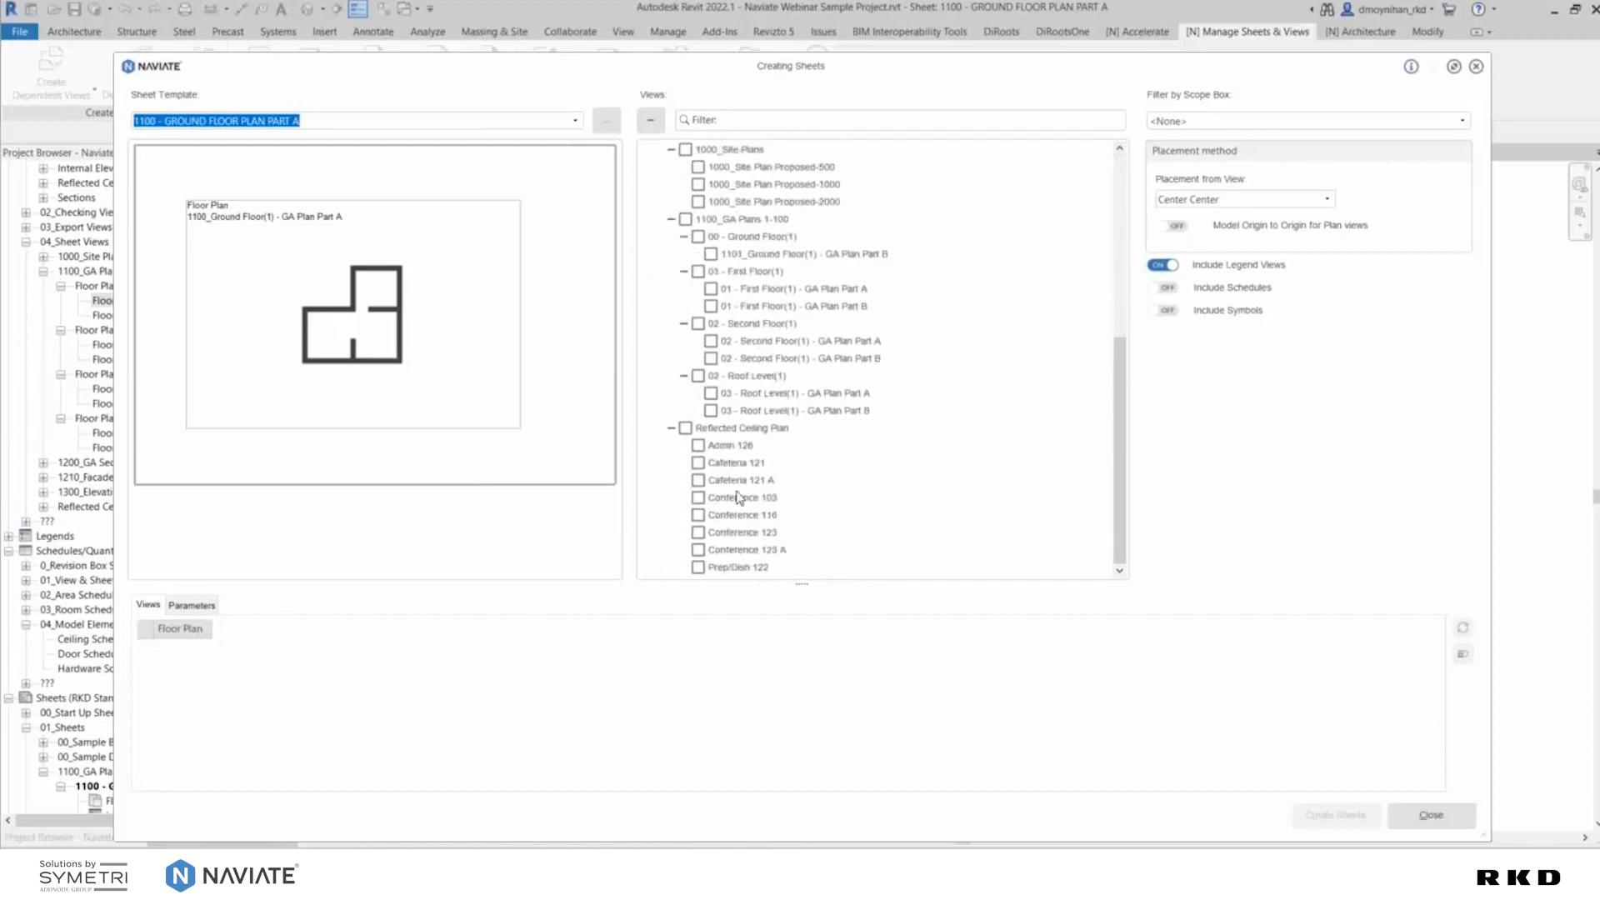
scroll(734, 427, "up", 1)
scroll(733, 427, "up", 1)
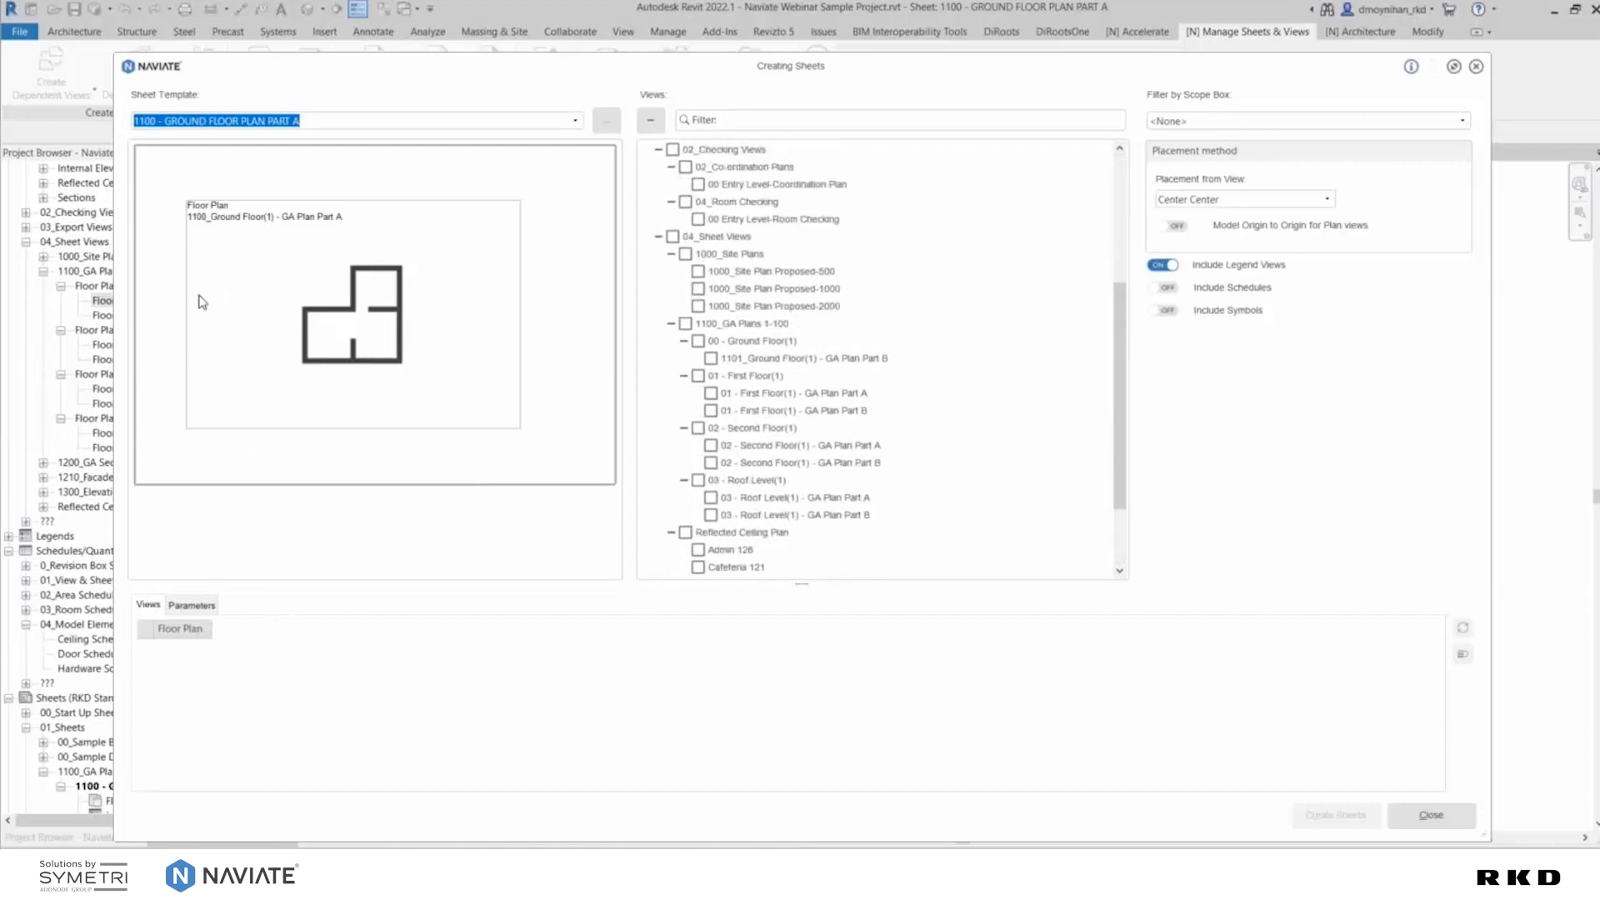
scroll(729, 362, "down", 1)
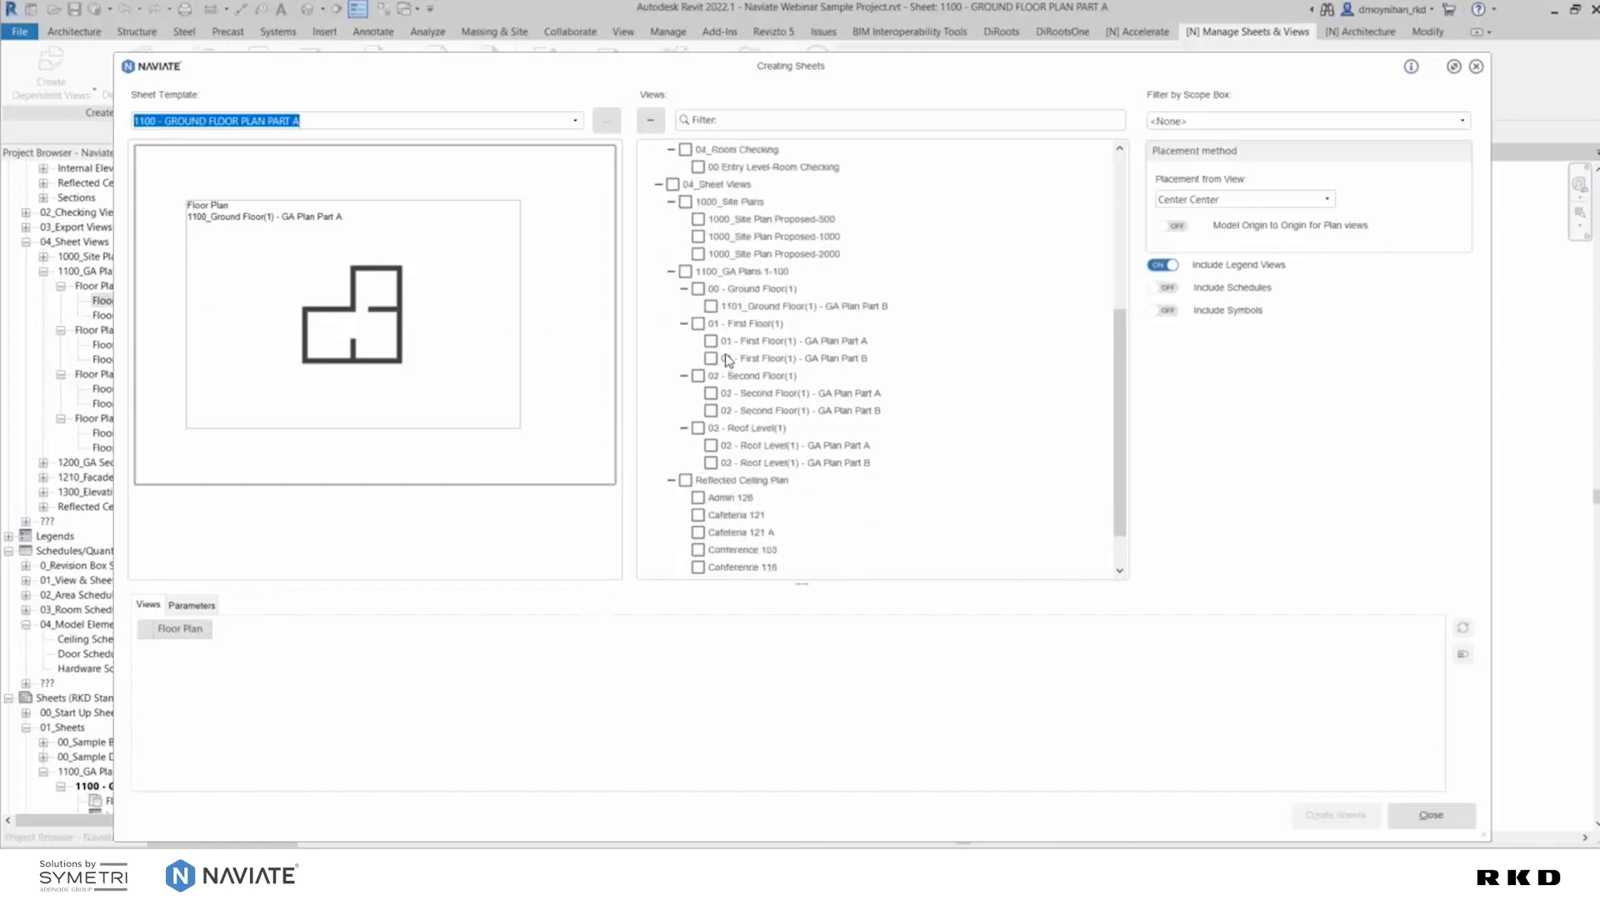
left_click(711, 306)
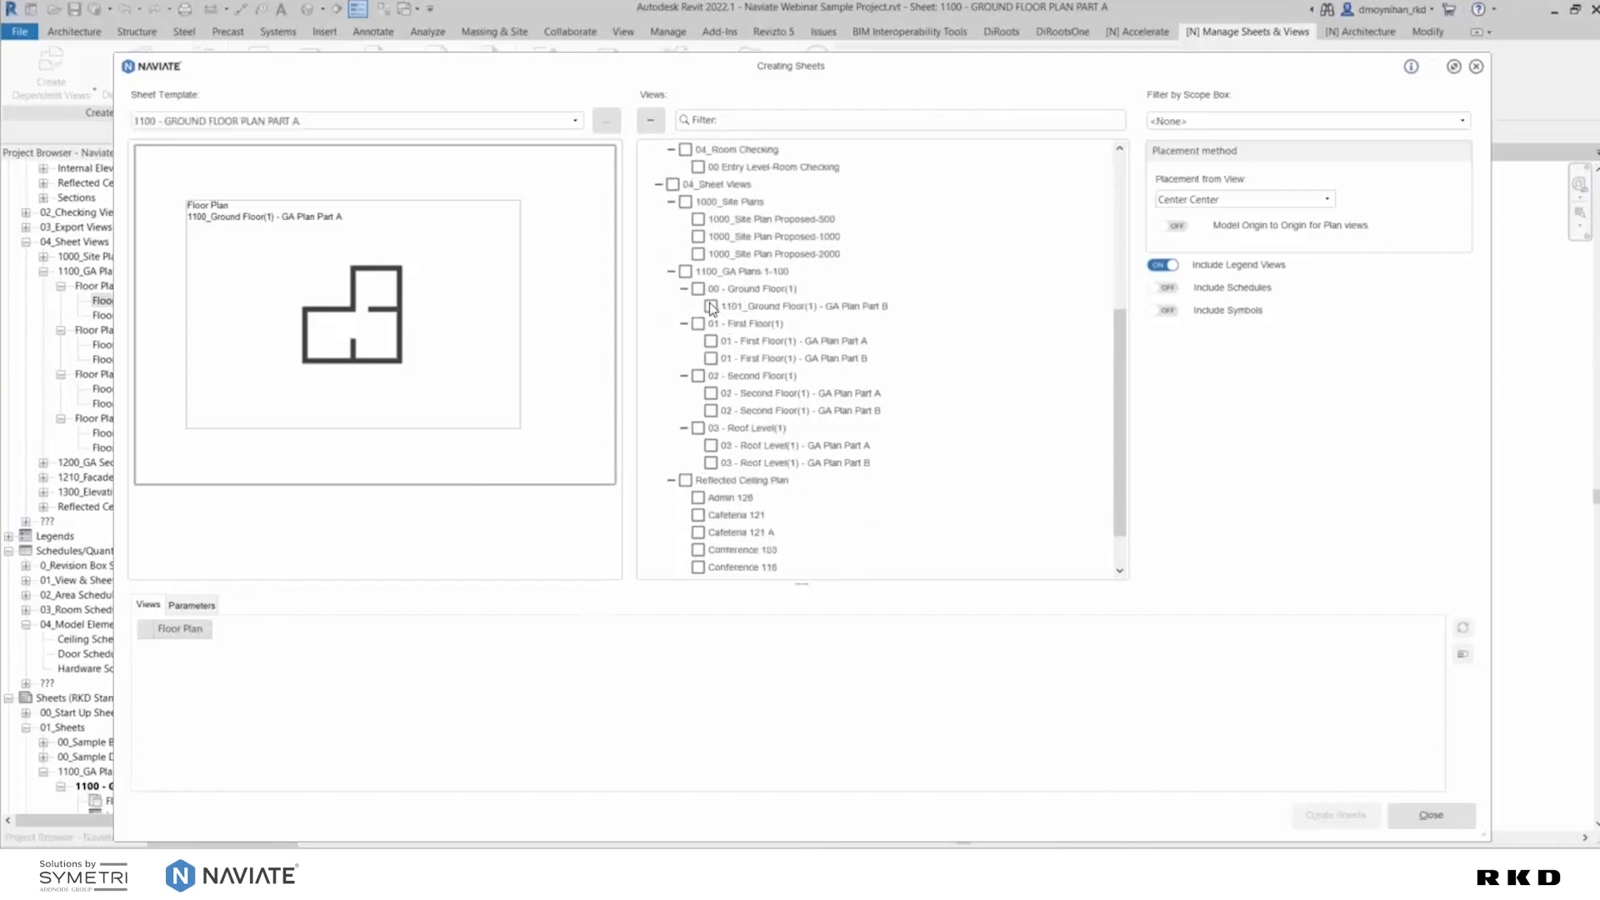
left_click(710, 341)
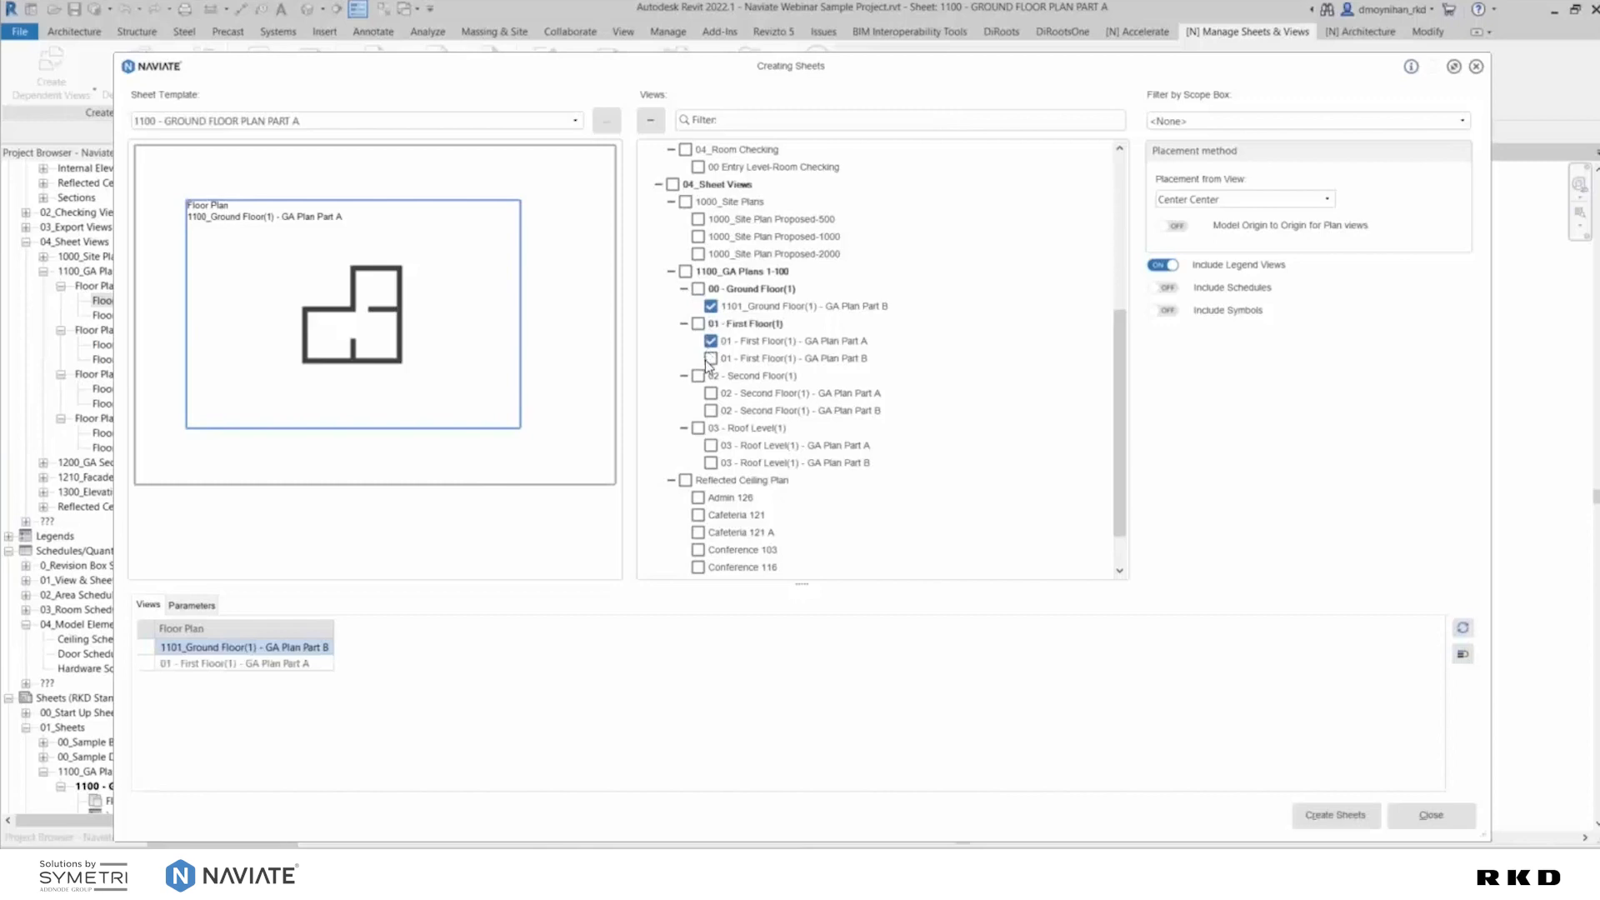
left_click(710, 358)
left_click(711, 393)
left_click(711, 410)
left_click(710, 445)
left_click(711, 463)
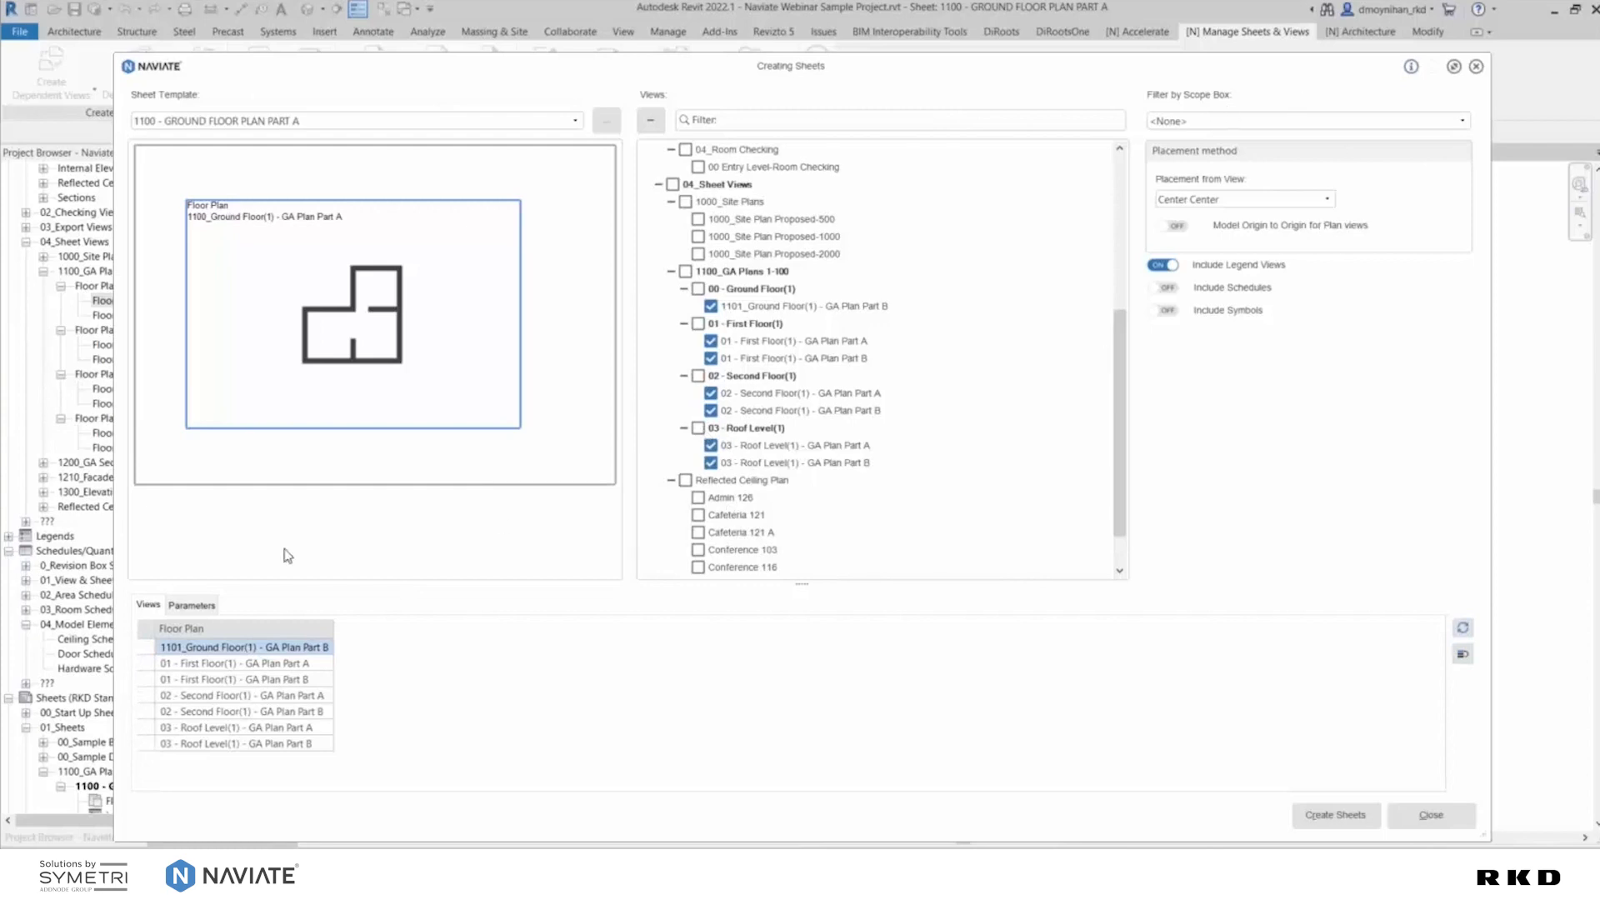
left_click(185, 605)
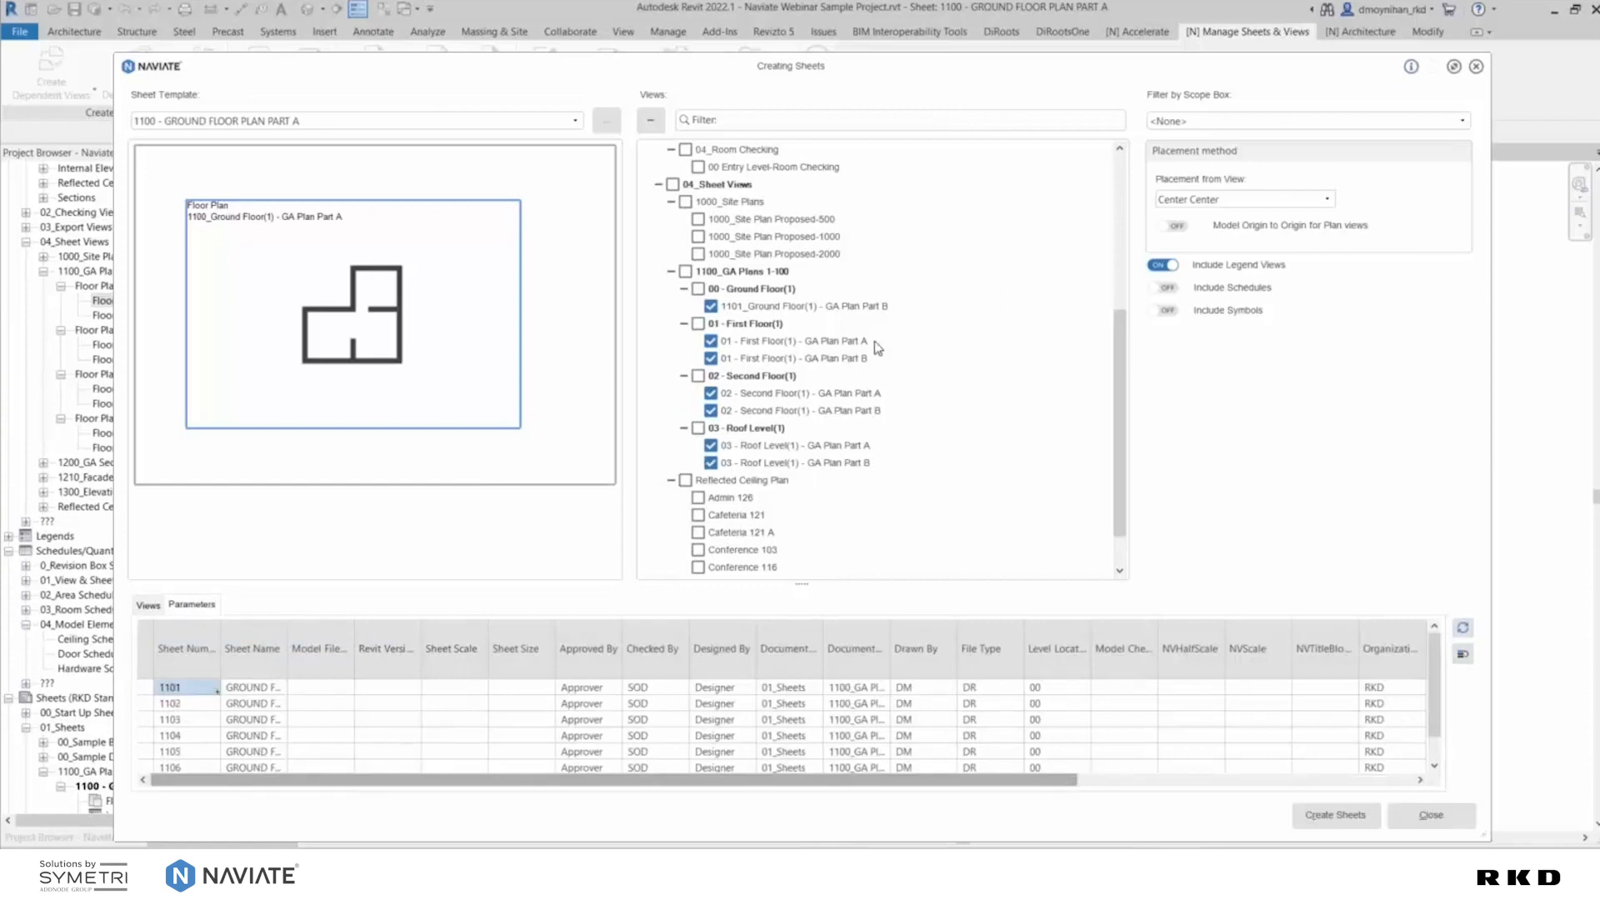
Try the Top Left and Top Center view placements, and return the placement to Center Center
left_click(1278, 200)
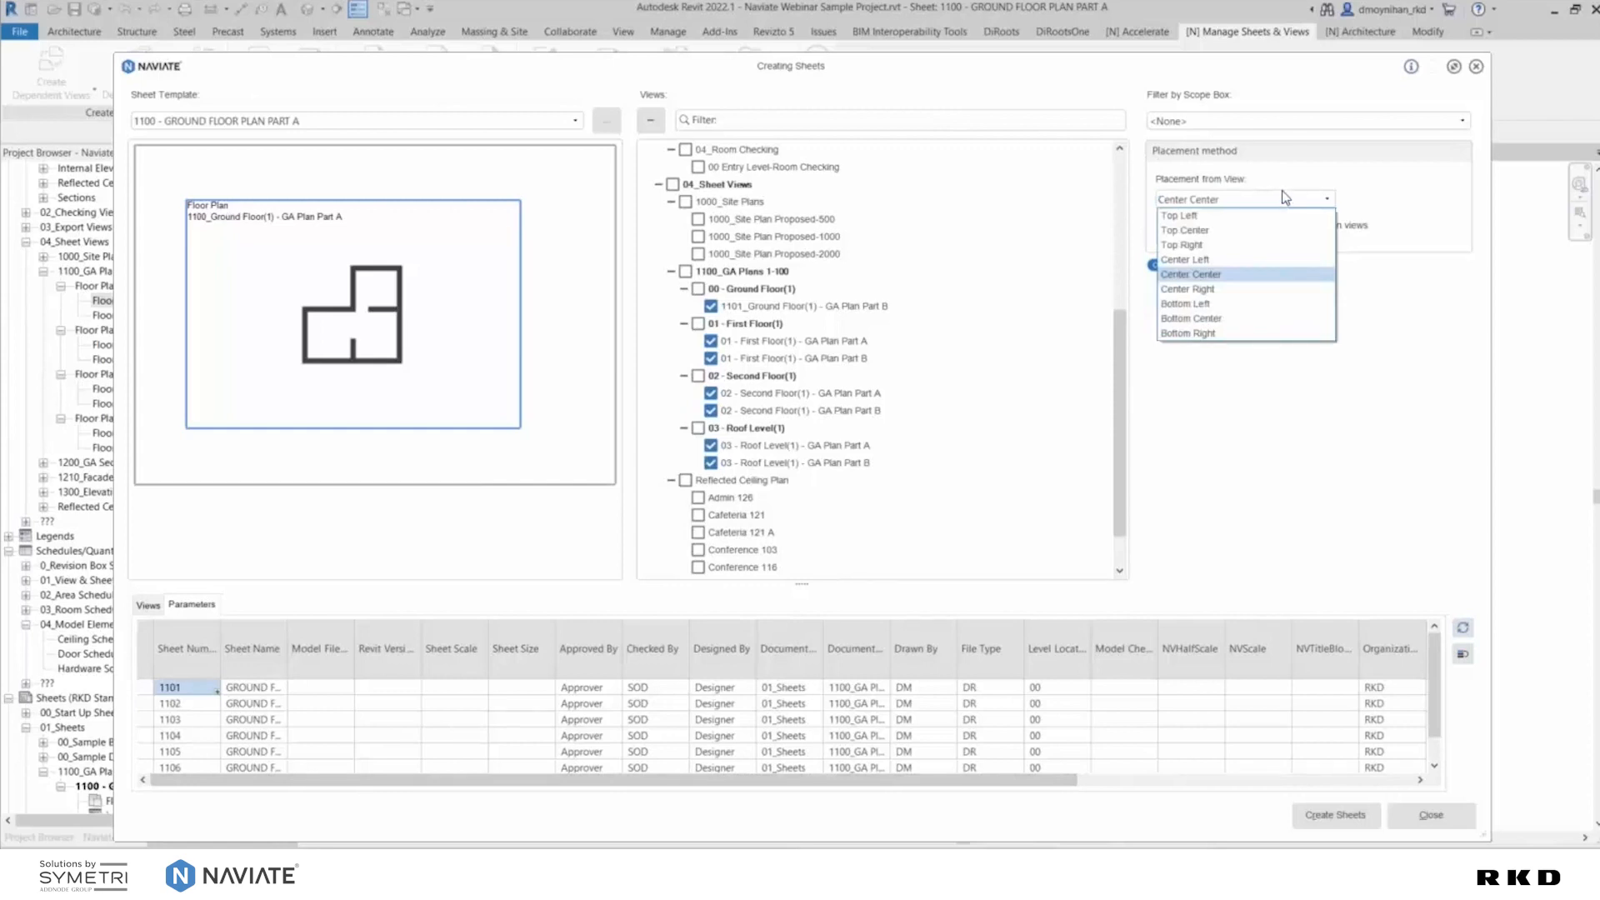
left_click(1258, 214)
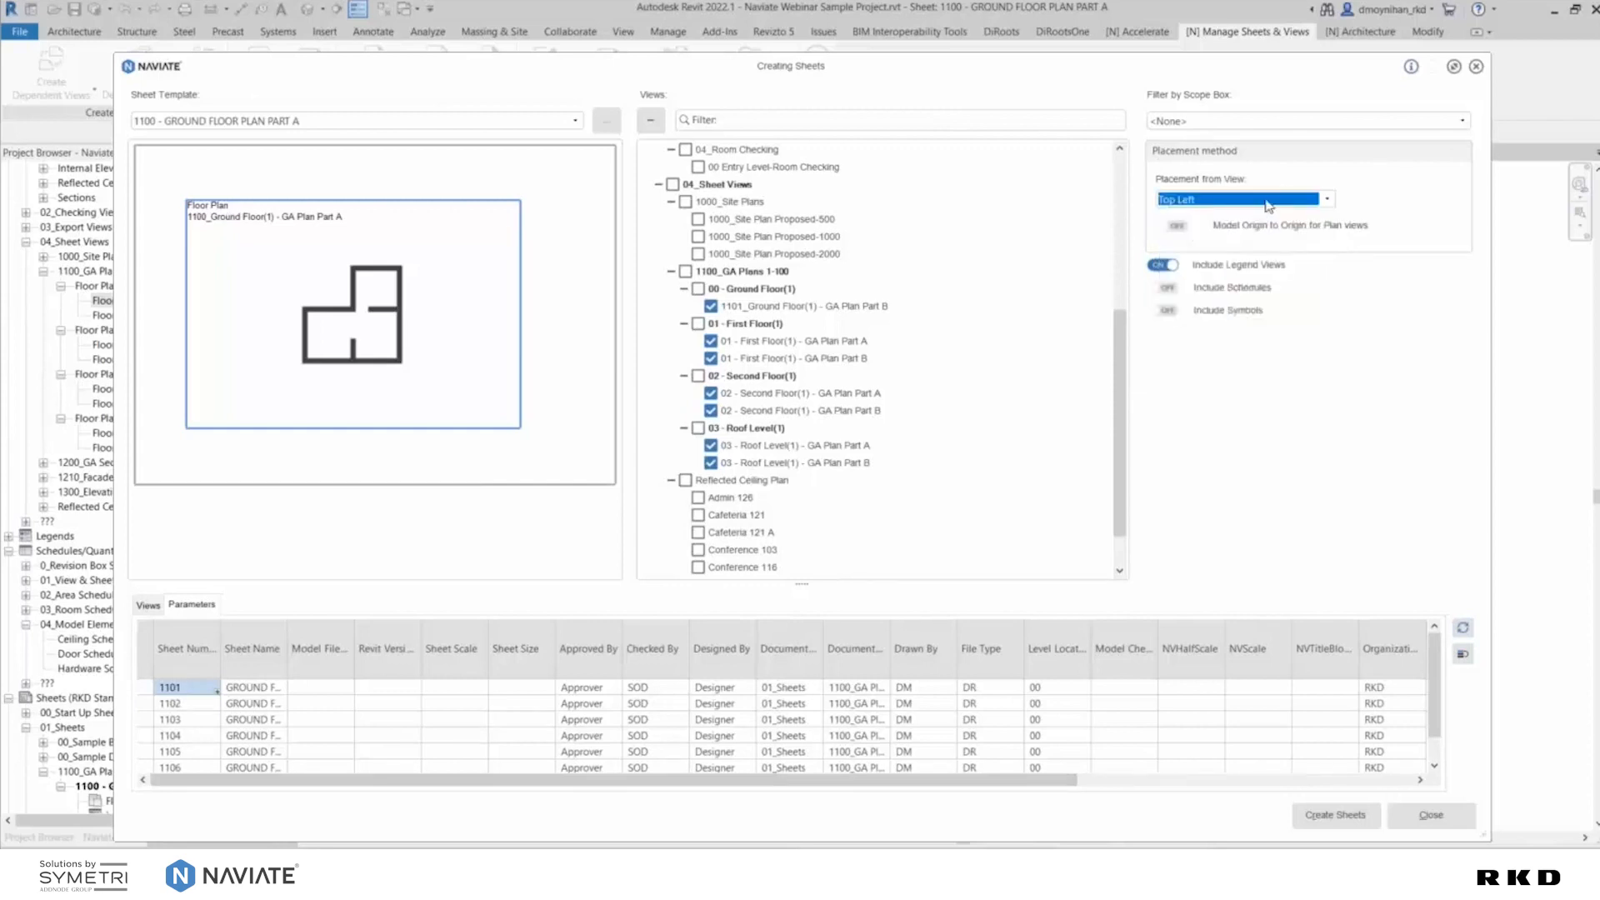
left_click(1267, 202)
left_click(1267, 231)
left_click(1266, 201)
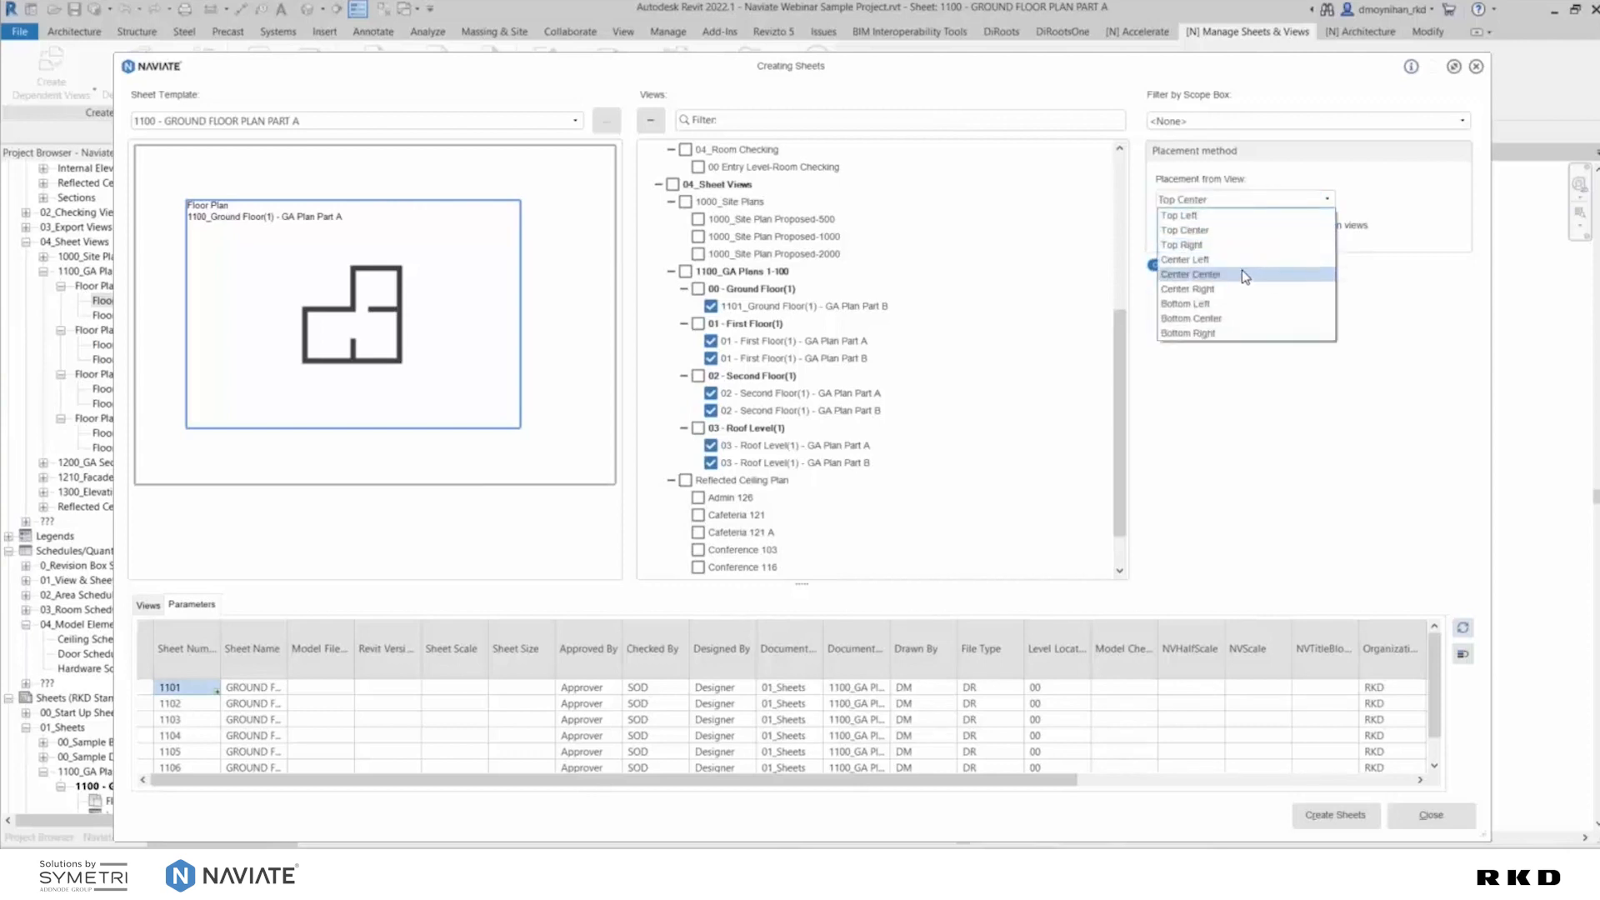
left_click(1245, 274)
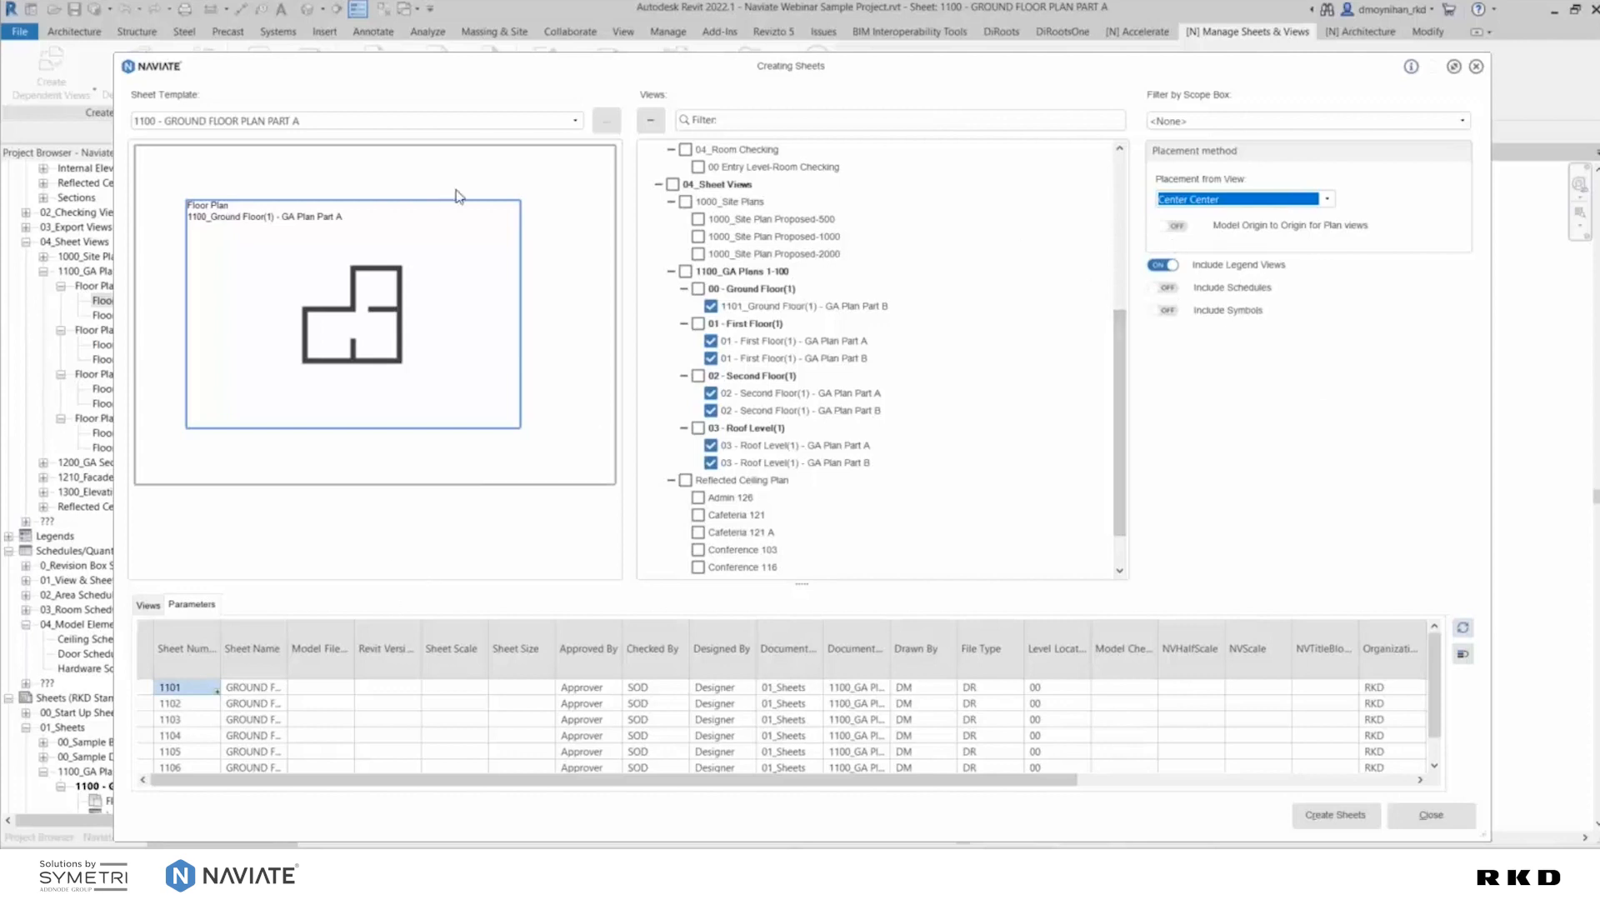
Enlarge the parameters table and widen its Sheet Number and Sheet Name columns
left_click_drag(552, 55, 569, 11)
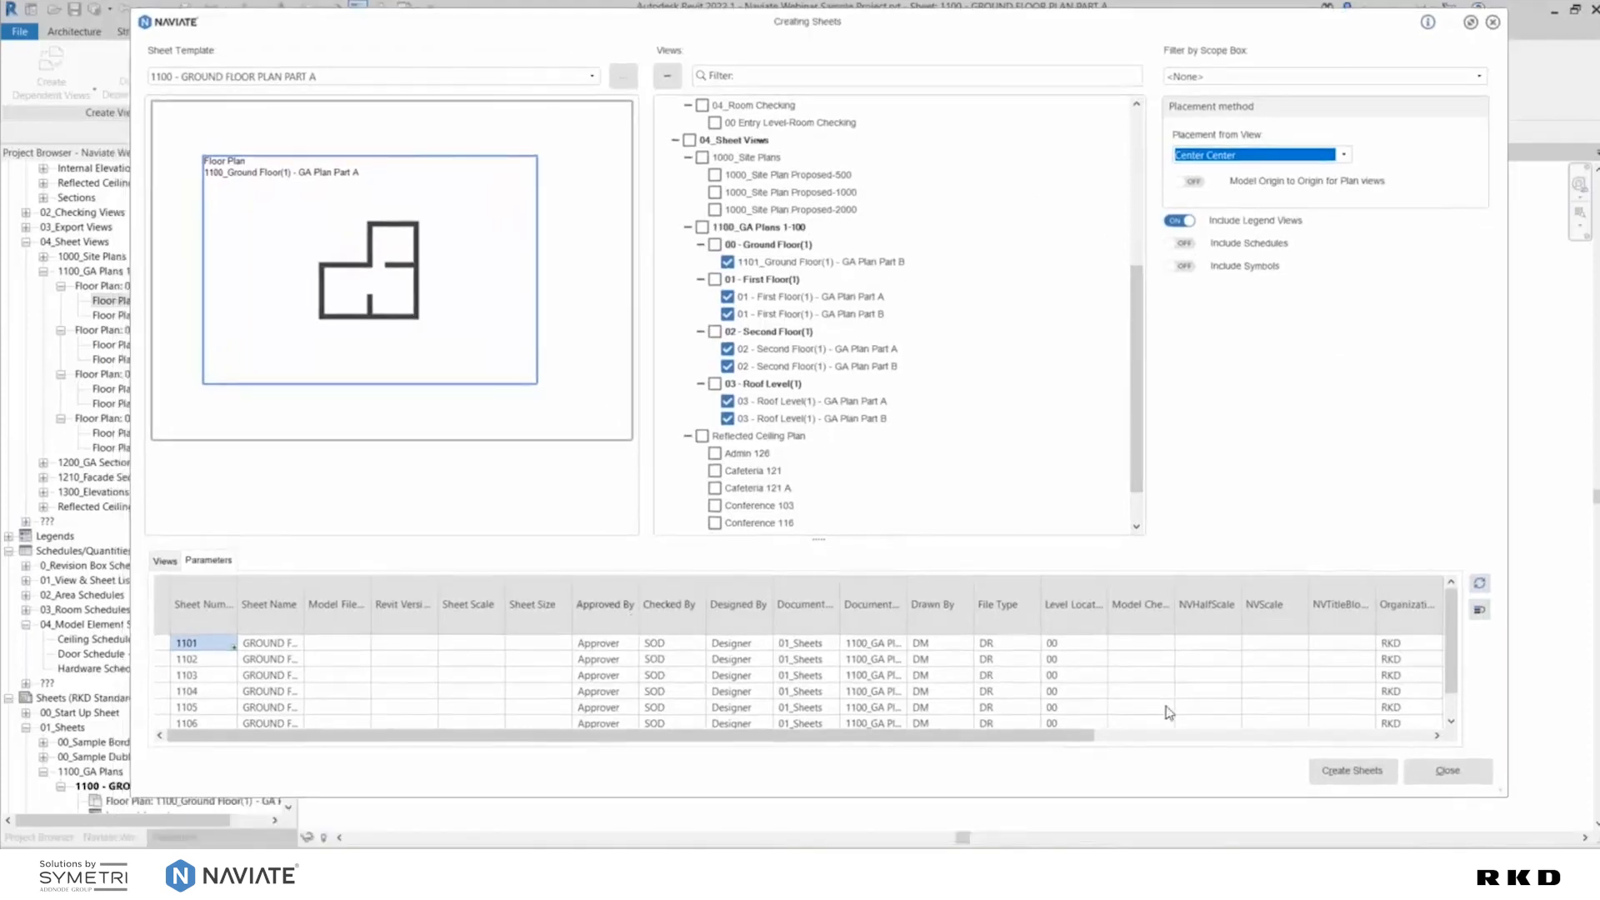
left_click_drag(812, 540, 811, 355)
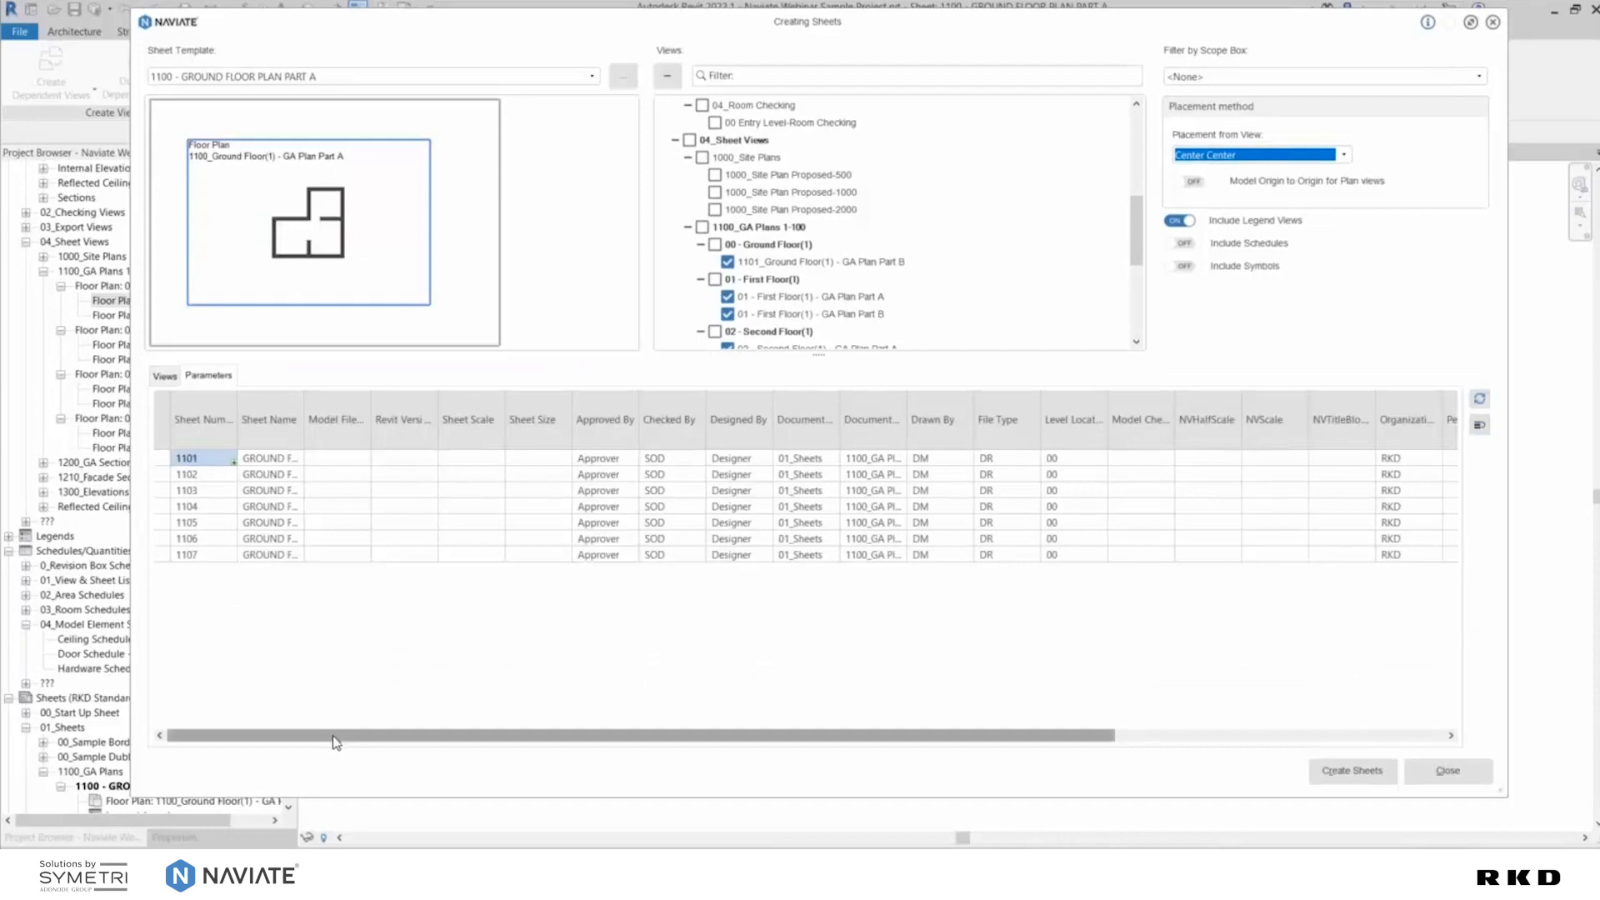
left_click_drag(373, 740, 314, 711)
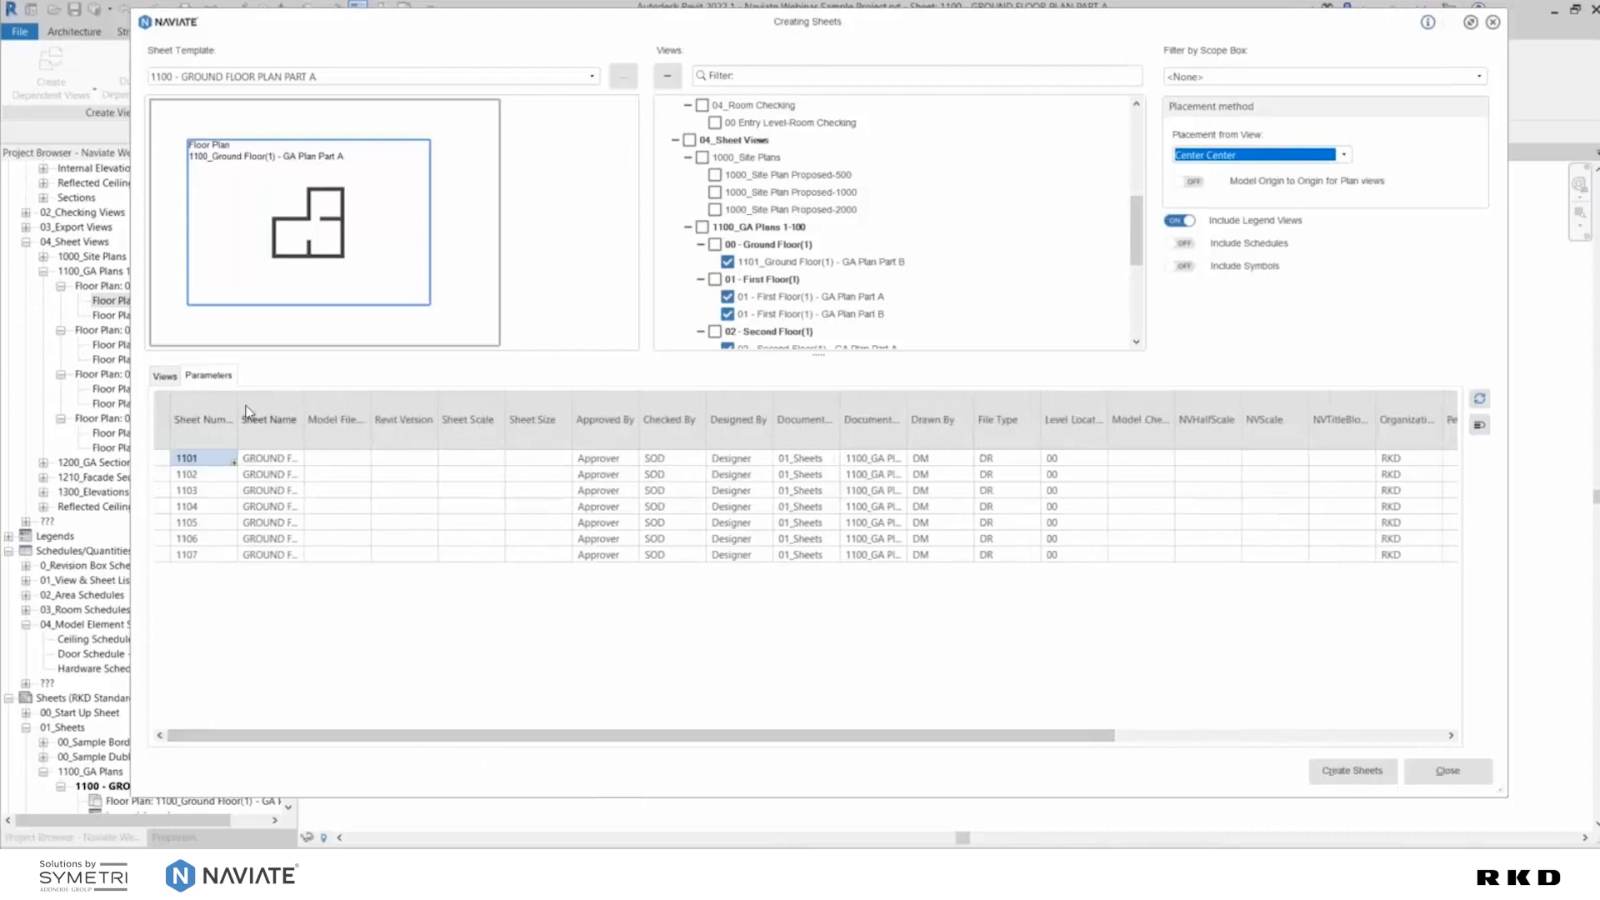
left_click_drag(239, 398, 461, 423)
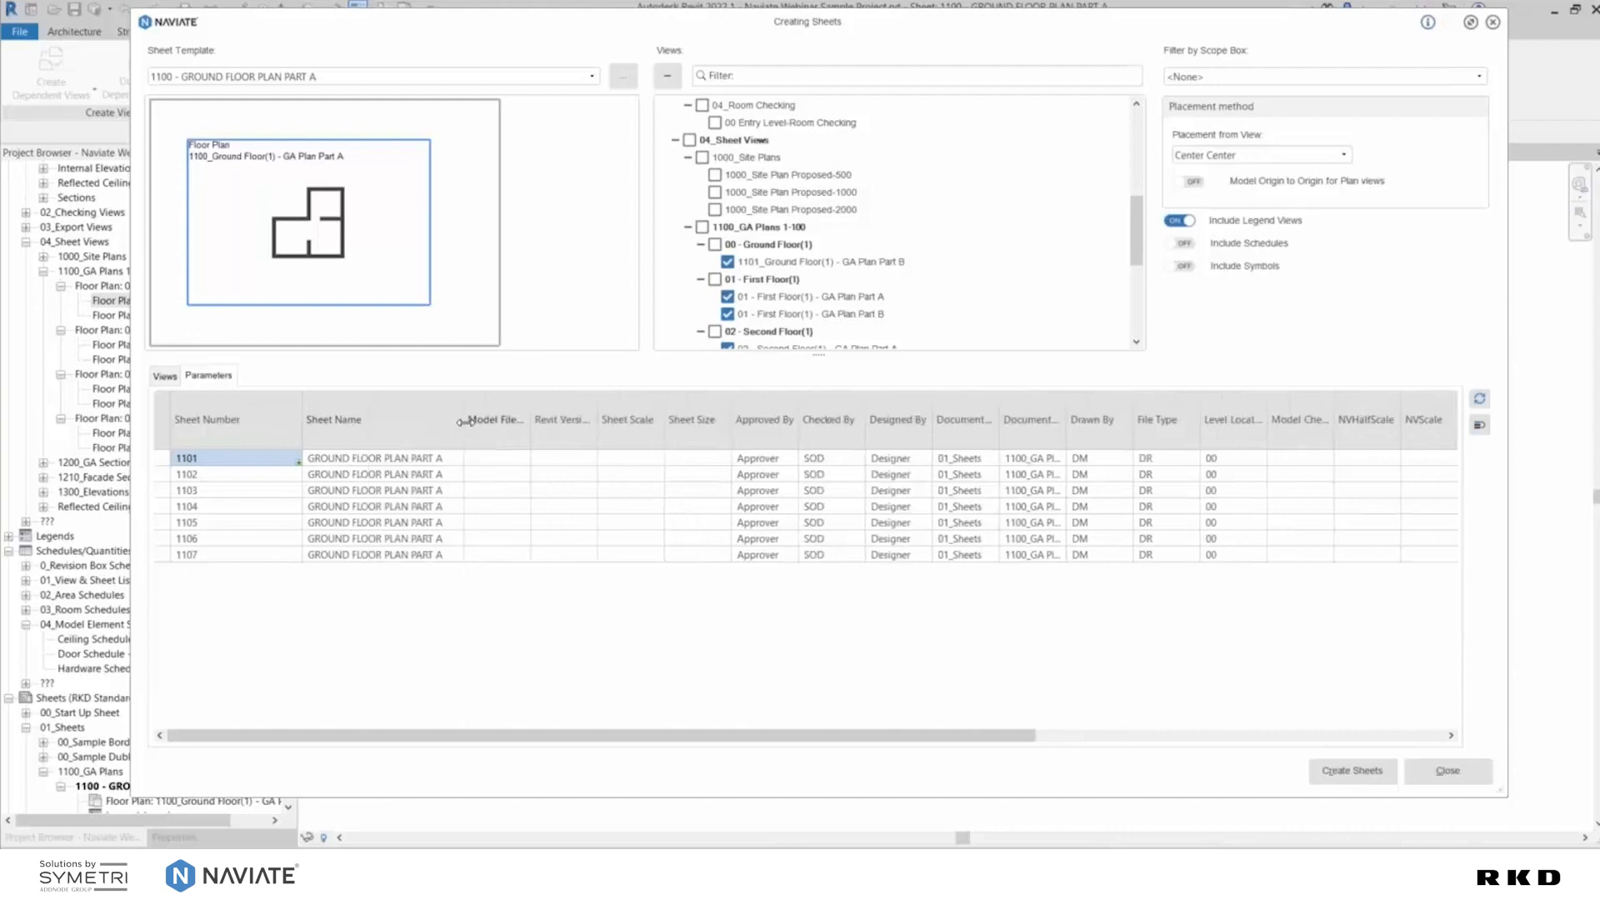
Rename sheet 1101 as GROUND FLOOR PLAN PART B in the parameters table
left_click(400, 479)
left_click(364, 476)
left_click(362, 475)
left_click_drag(350, 477, 280, 471)
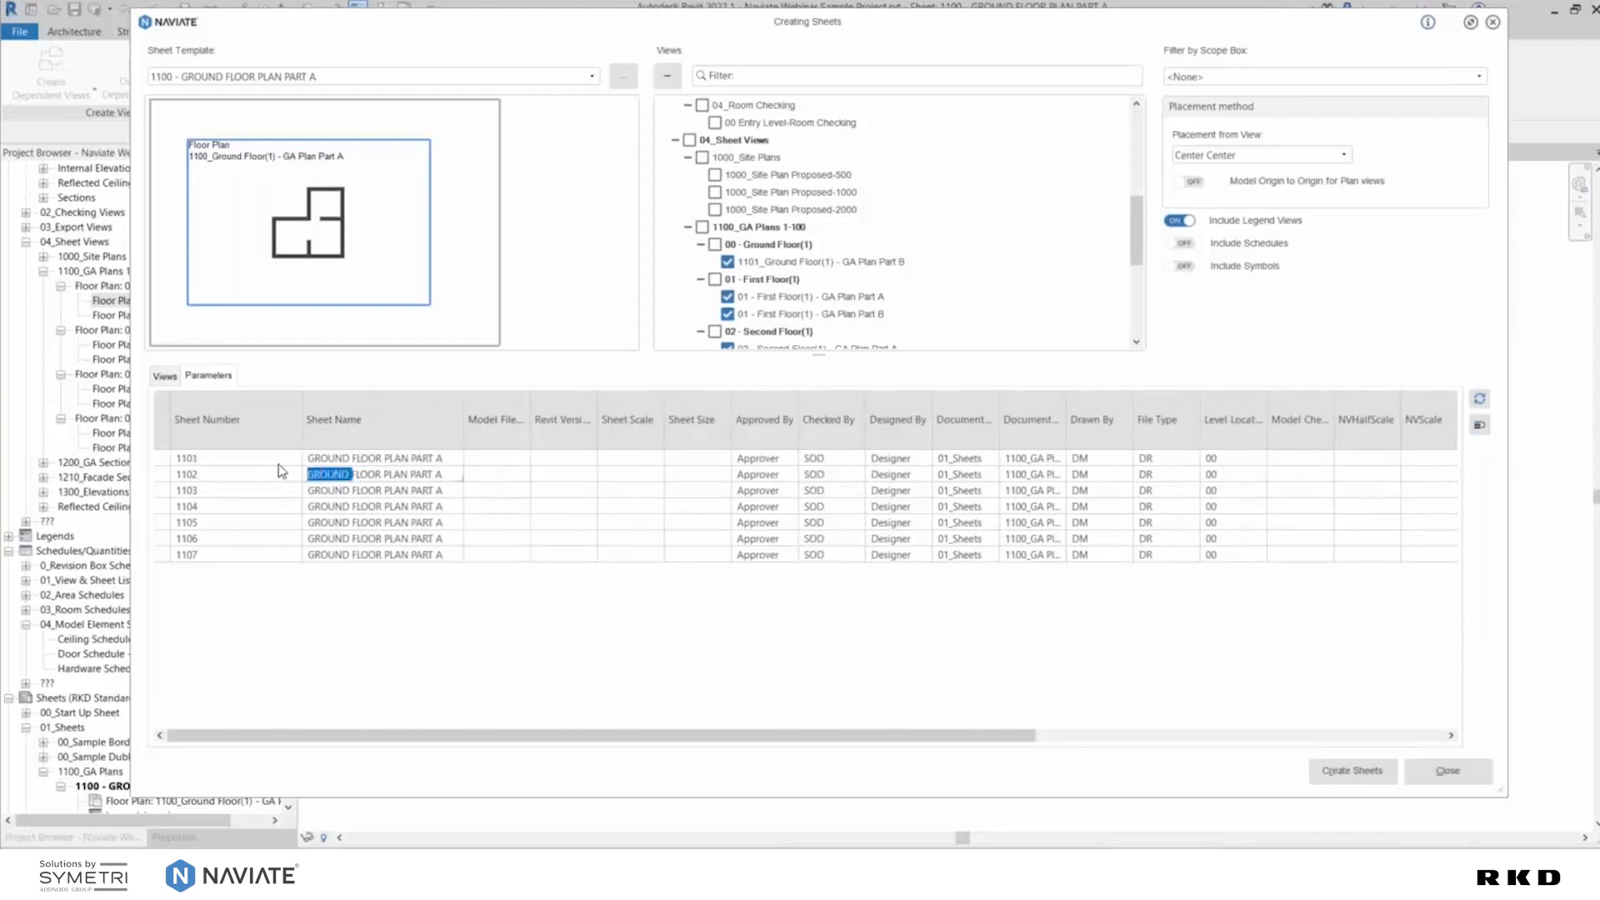
left_click(454, 460)
left_click(449, 461)
key("Down")
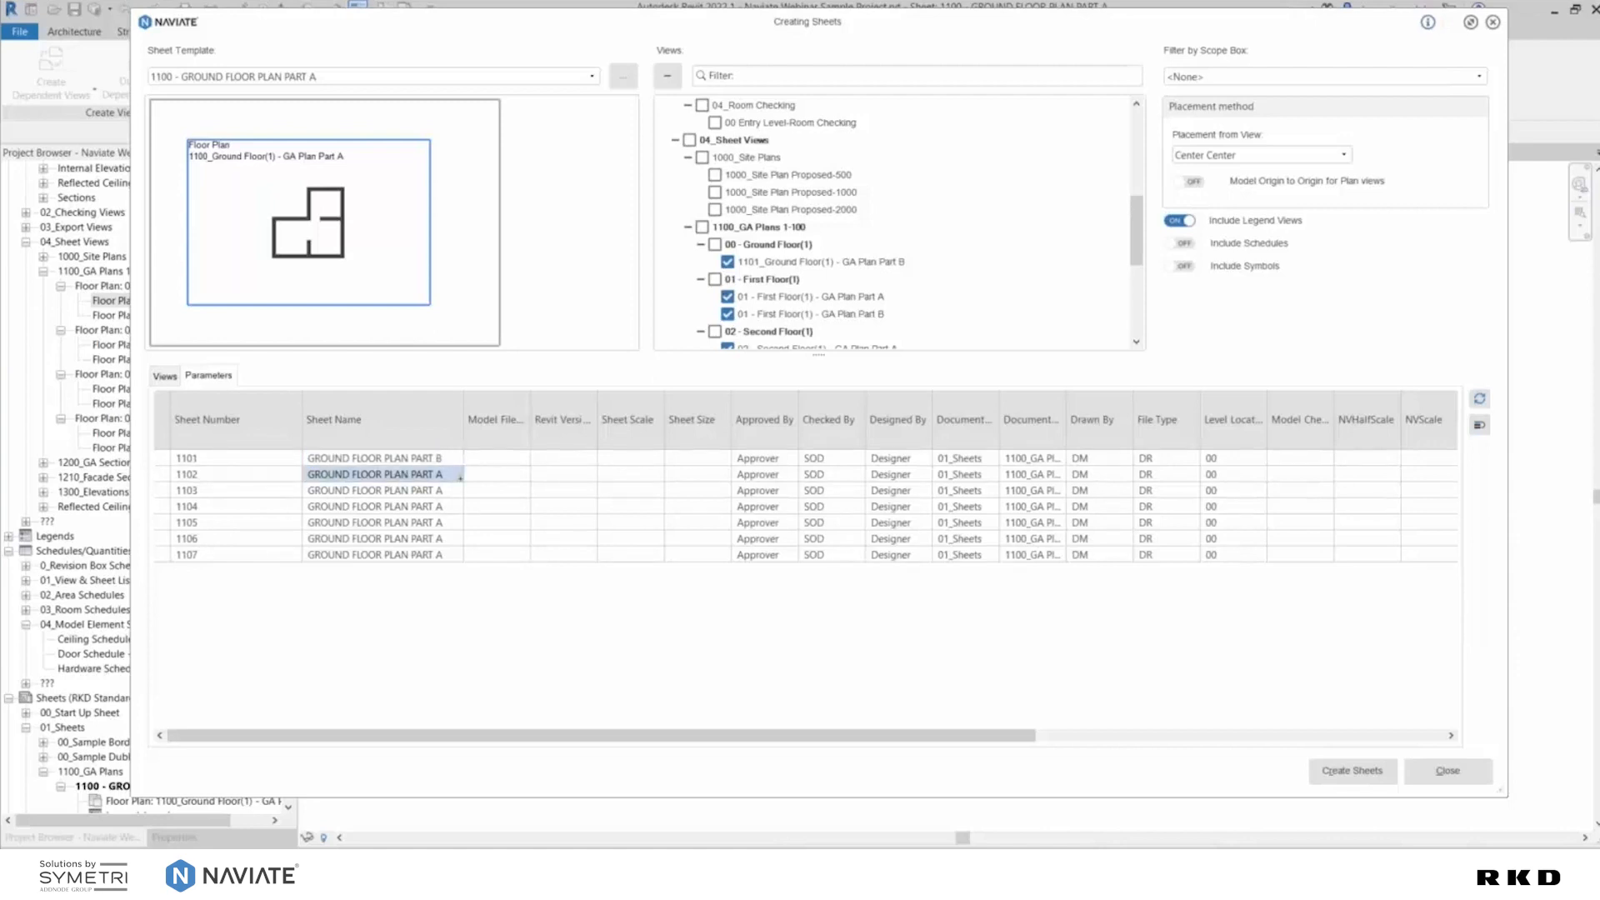
Rename sheet 1102 as FIRST FLOOR PLAN PART A
left_click(343, 473)
left_click_drag(352, 473, 261, 477)
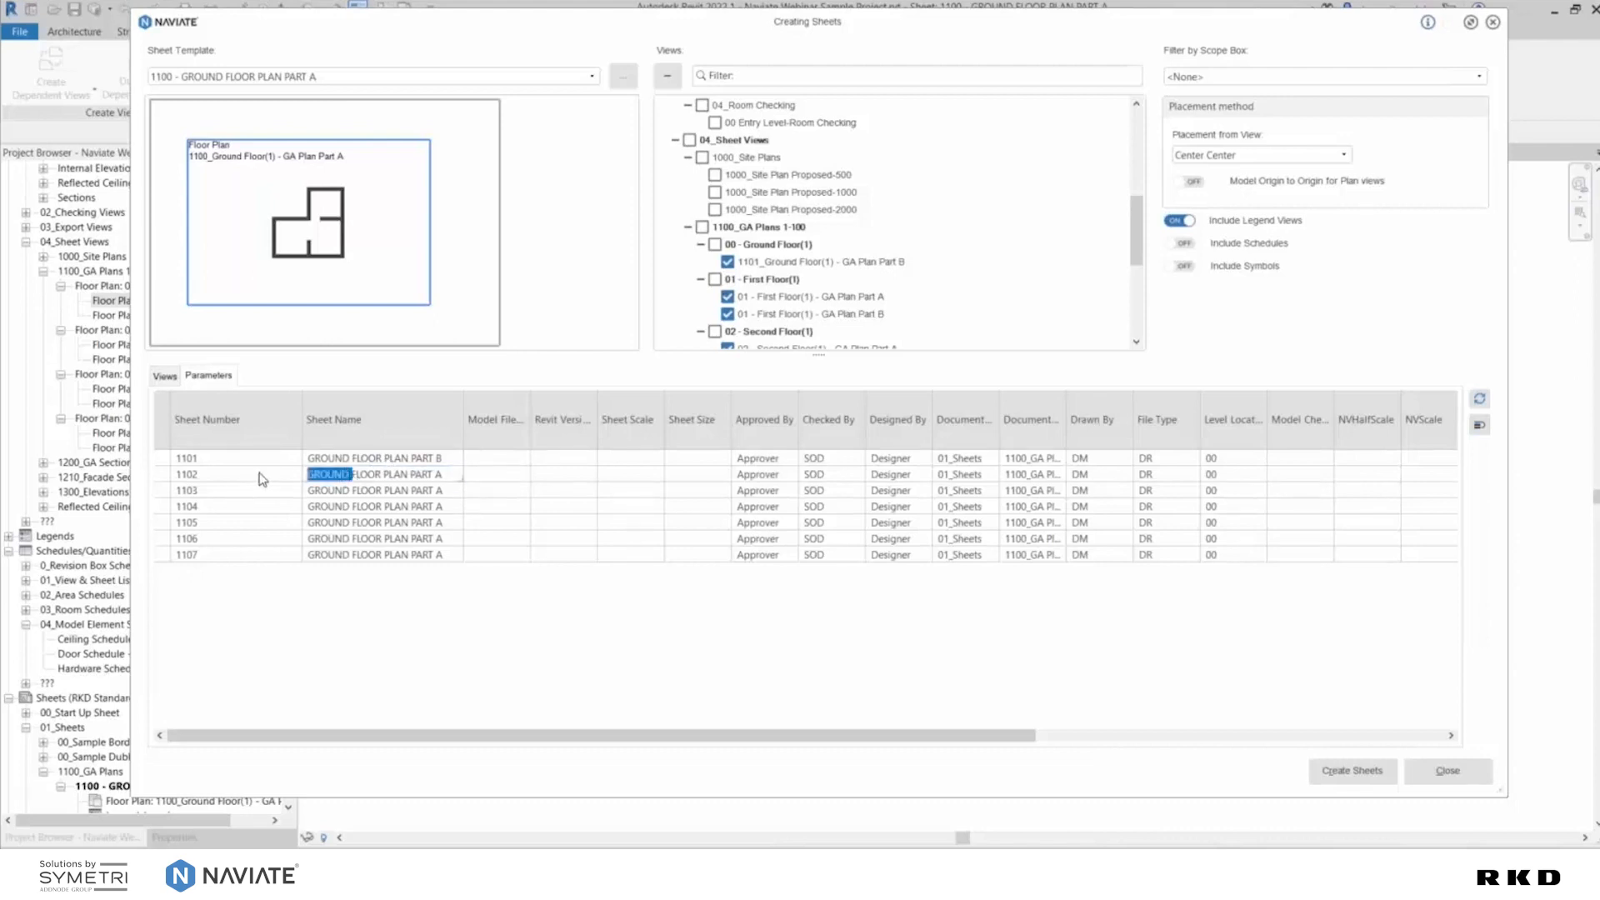
type("FIRST")
left_click(460, 493)
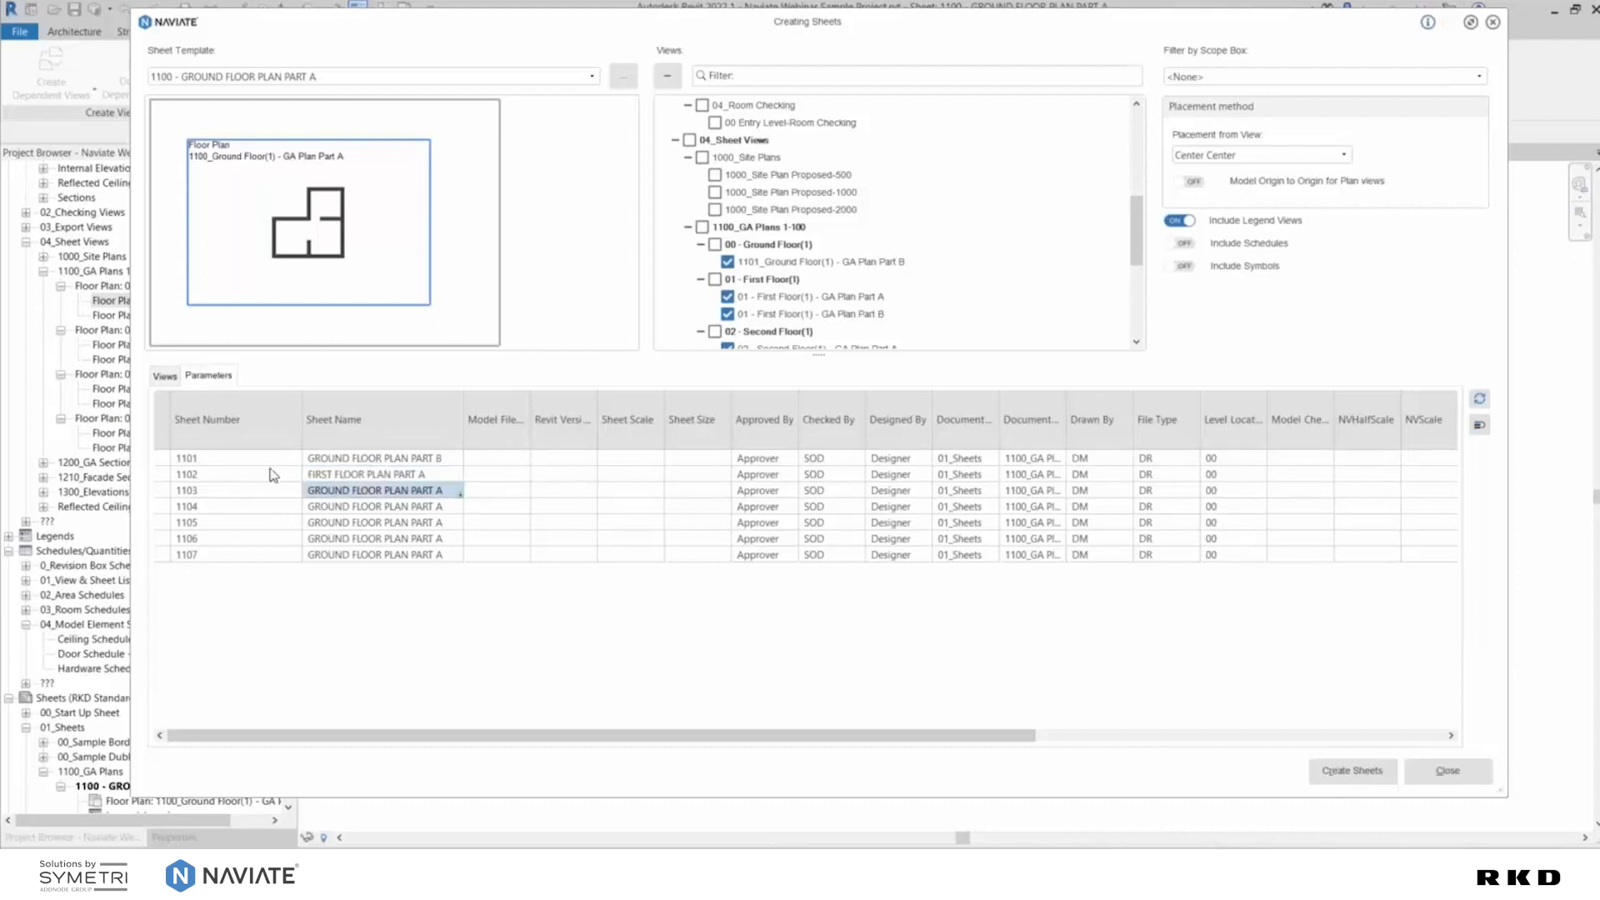
Rename sheet 1103 as FIRST FLOOR PLAN PART b
left_click(347, 490)
left_click(347, 491)
type("FIRST")
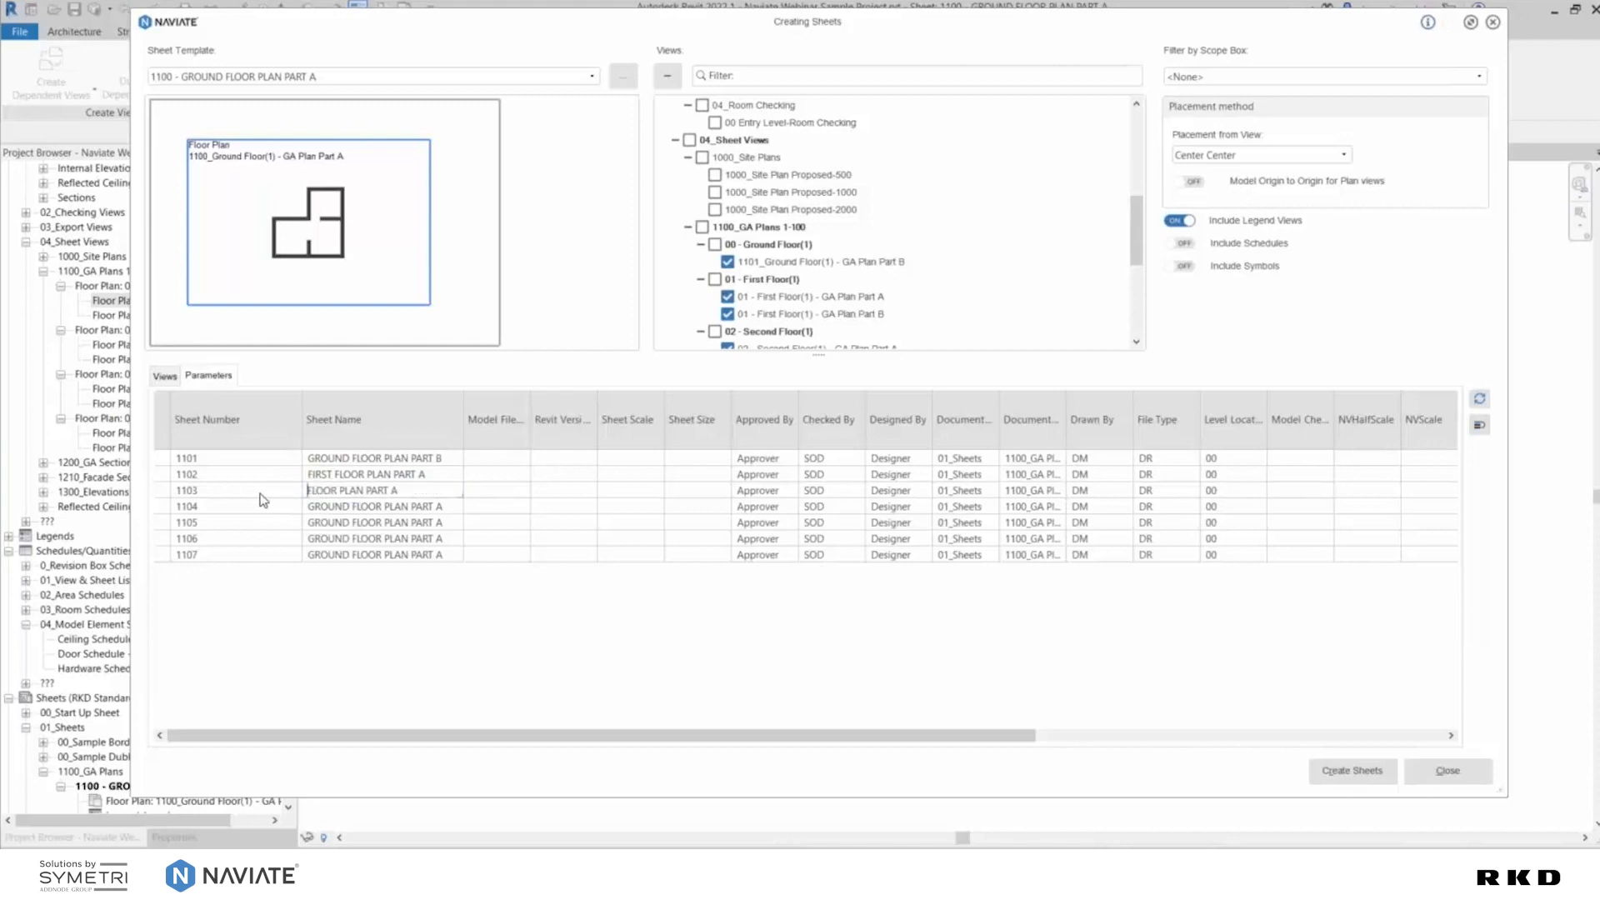
left_click(431, 492)
key("Return")
left_click(431, 491)
left_click(431, 494)
type("b")
key("Return")
Widen the Drawn By, File Type and Level Locator columns of the parameters table
left_click_drag(503, 739, 768, 764)
mouse_move(808, 421)
left_mouse_down()
mouse_move(834, 420)
mouse_move(740, 421)
mouse_move(779, 422)
left_mouse_up()
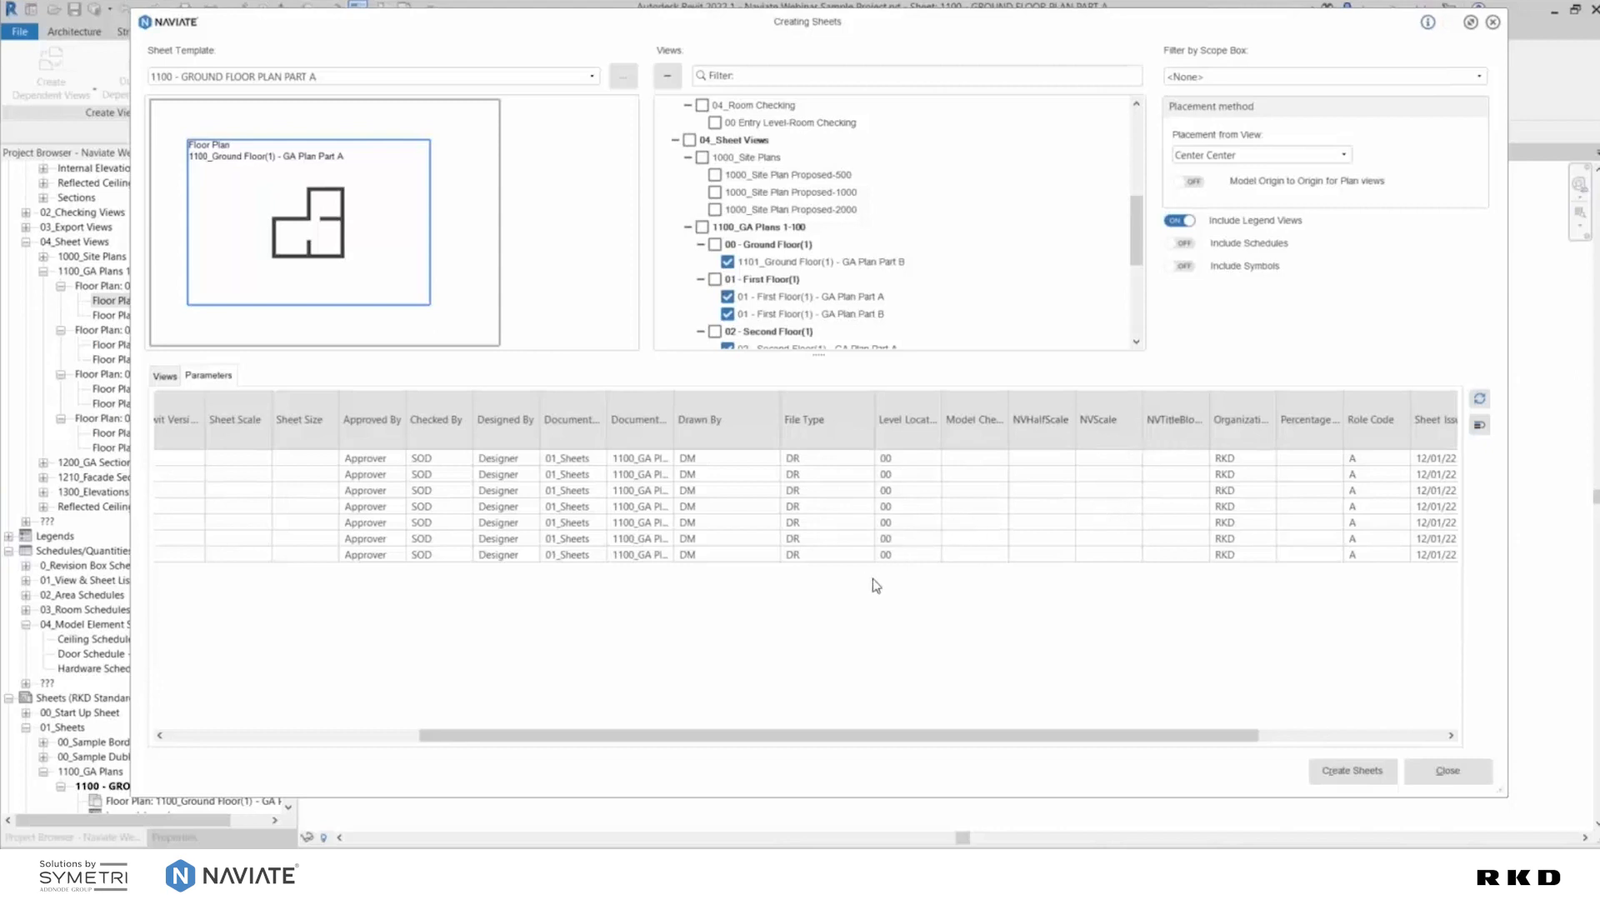
left_click(727, 465)
left_click(734, 471)
left_click(825, 459)
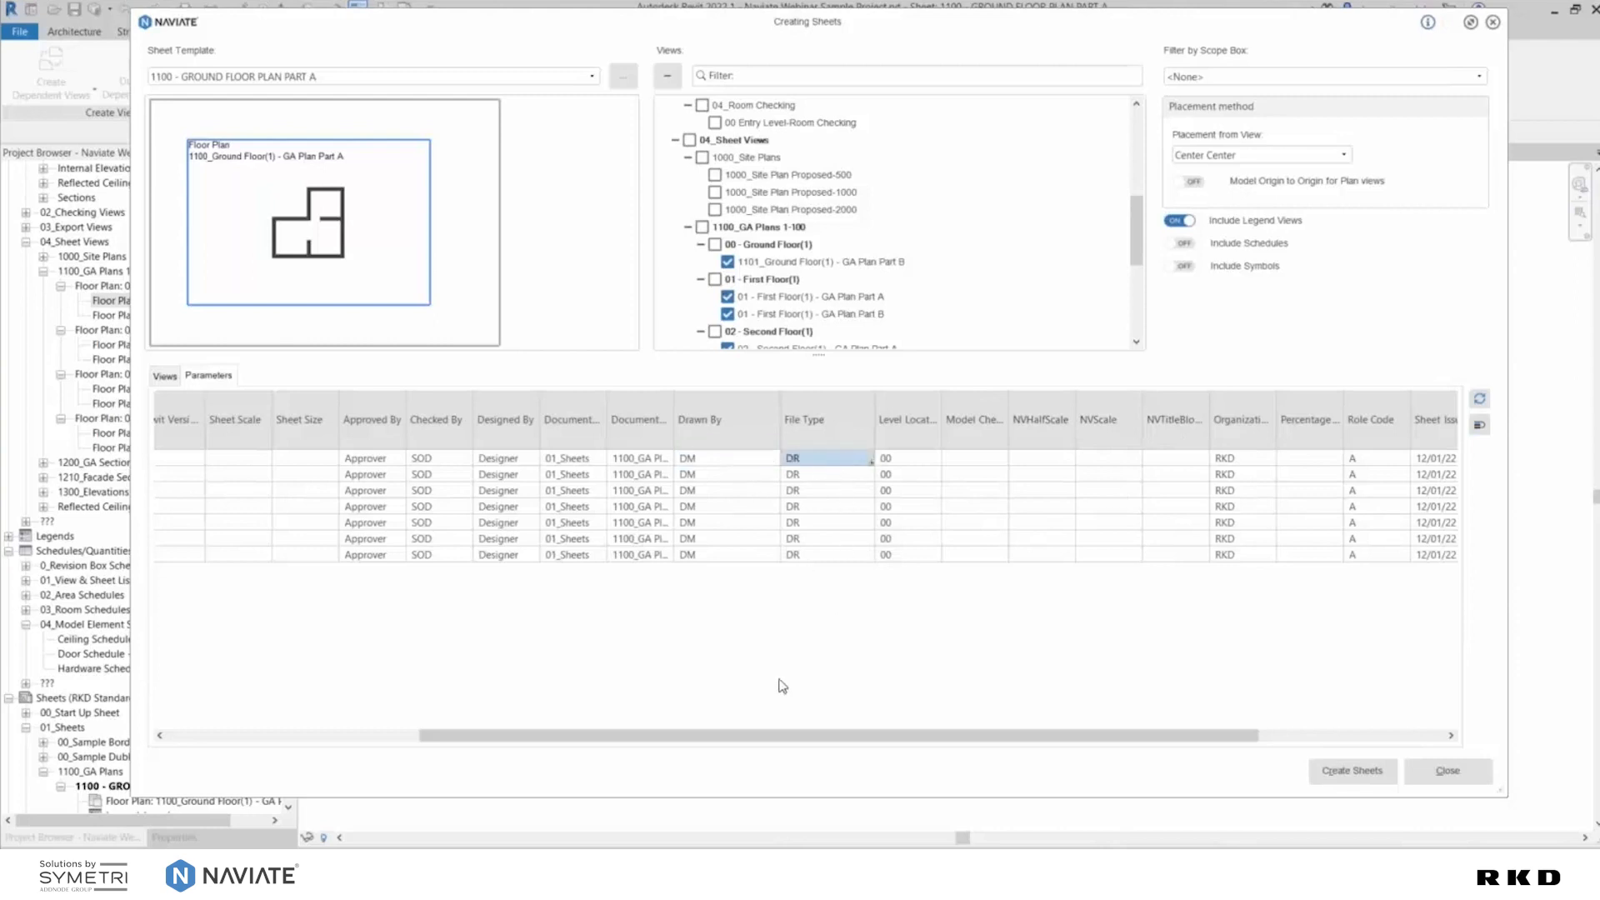
left_click_drag(742, 733, 660, 731)
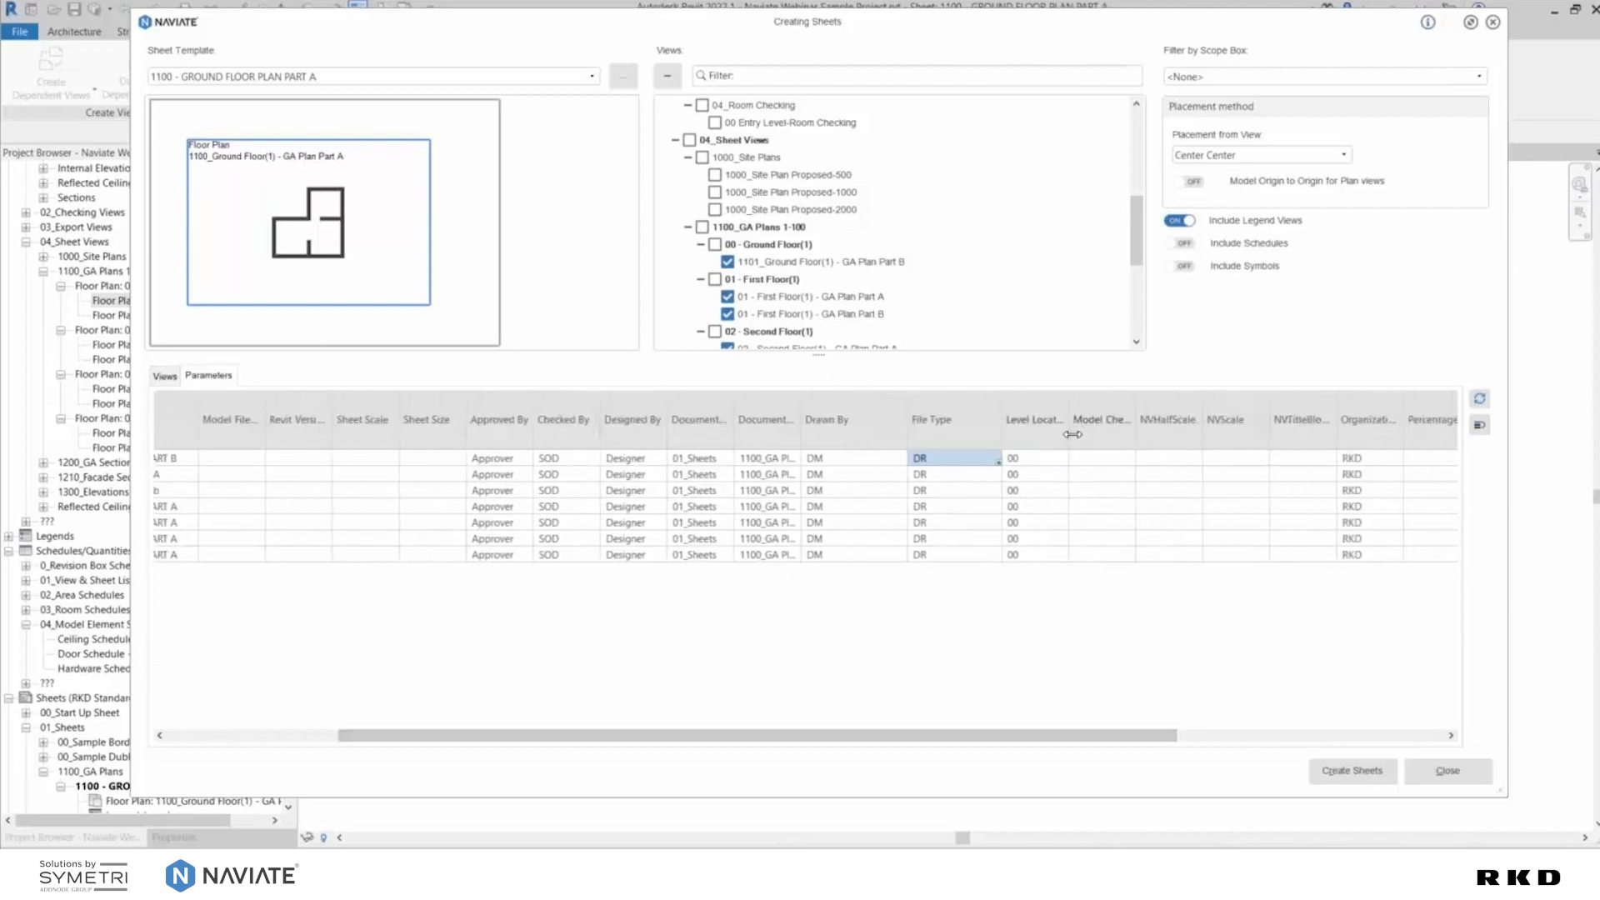
left_click_drag(1071, 438, 1110, 437)
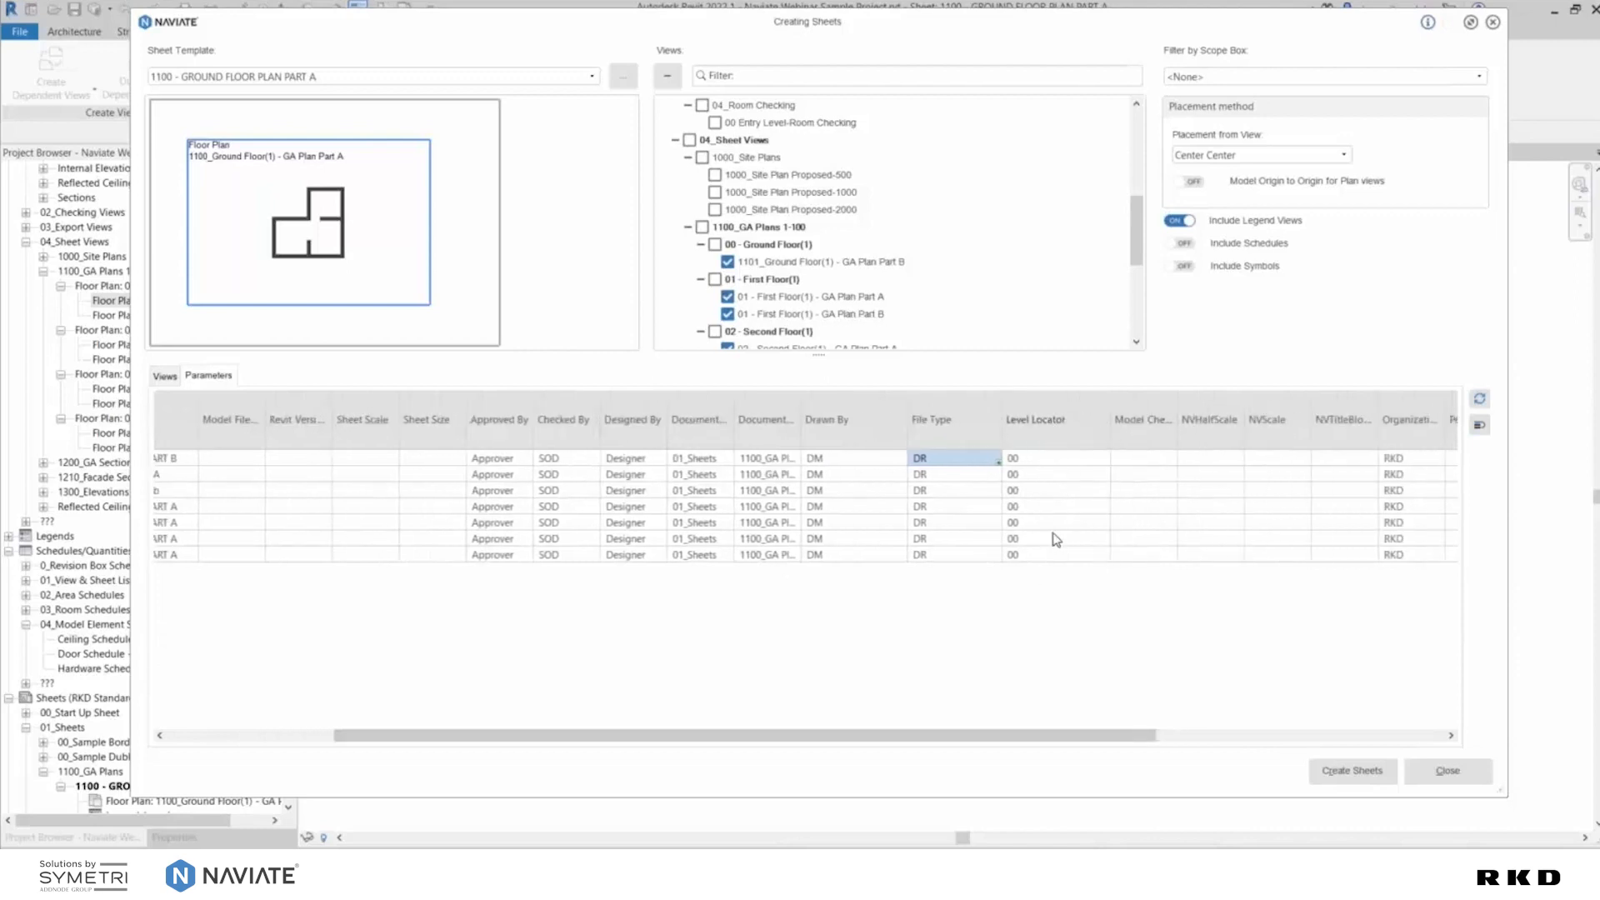
left_click_drag(868, 735, 989, 749)
Fill the Level Locator column down through all rows as an increment starting from 00 in sheet 1101
left_click(945, 460)
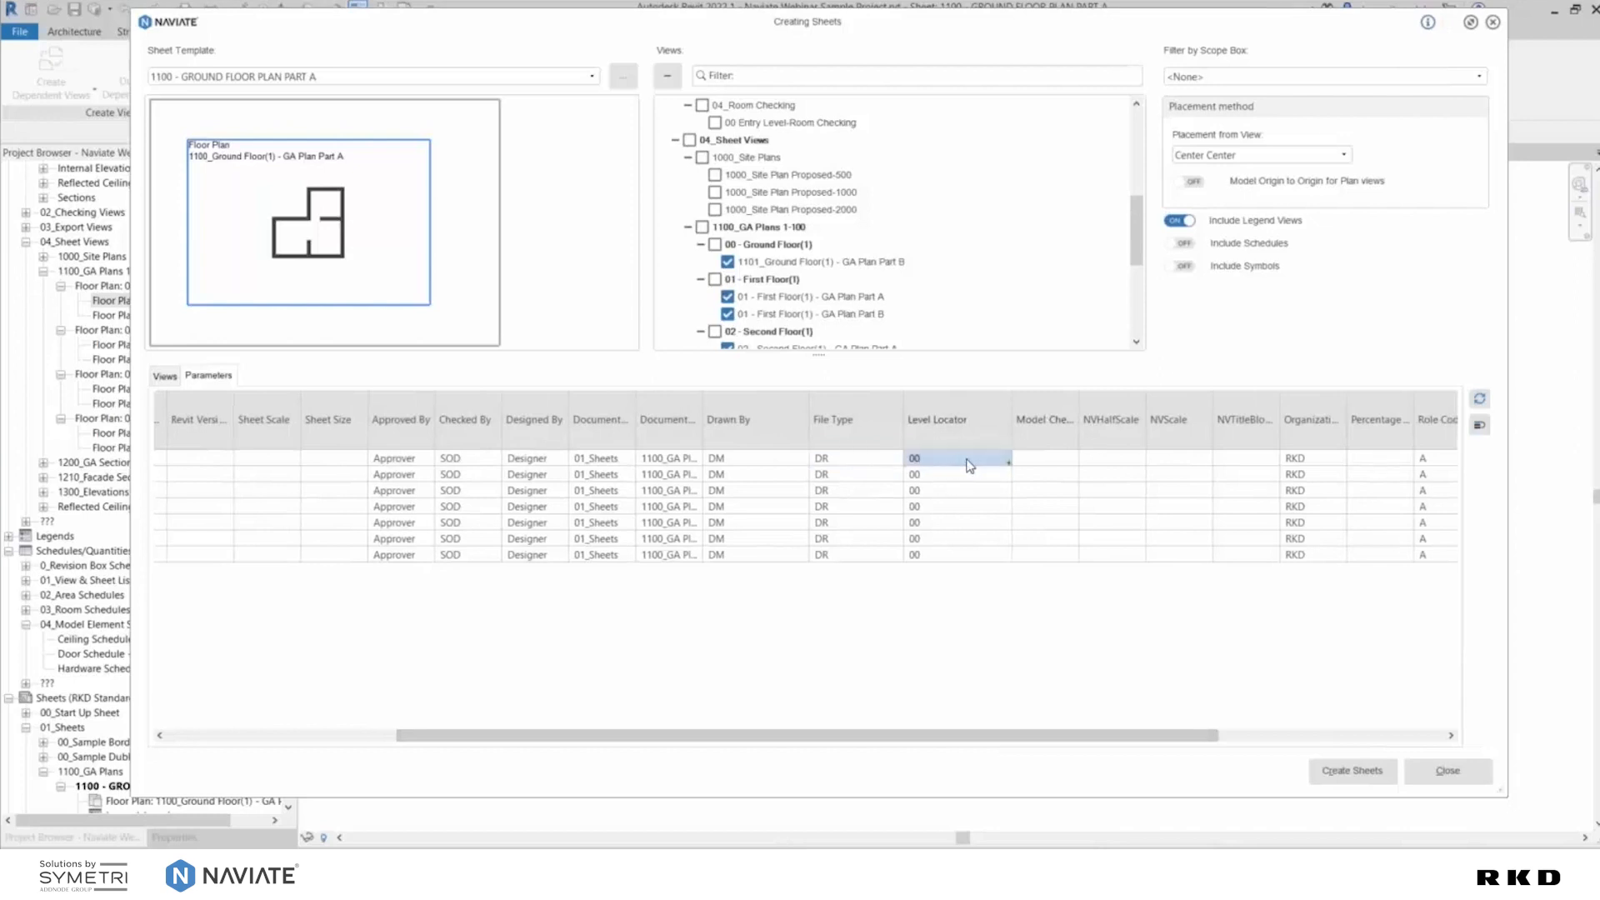
left_click_drag(1008, 469, 998, 564)
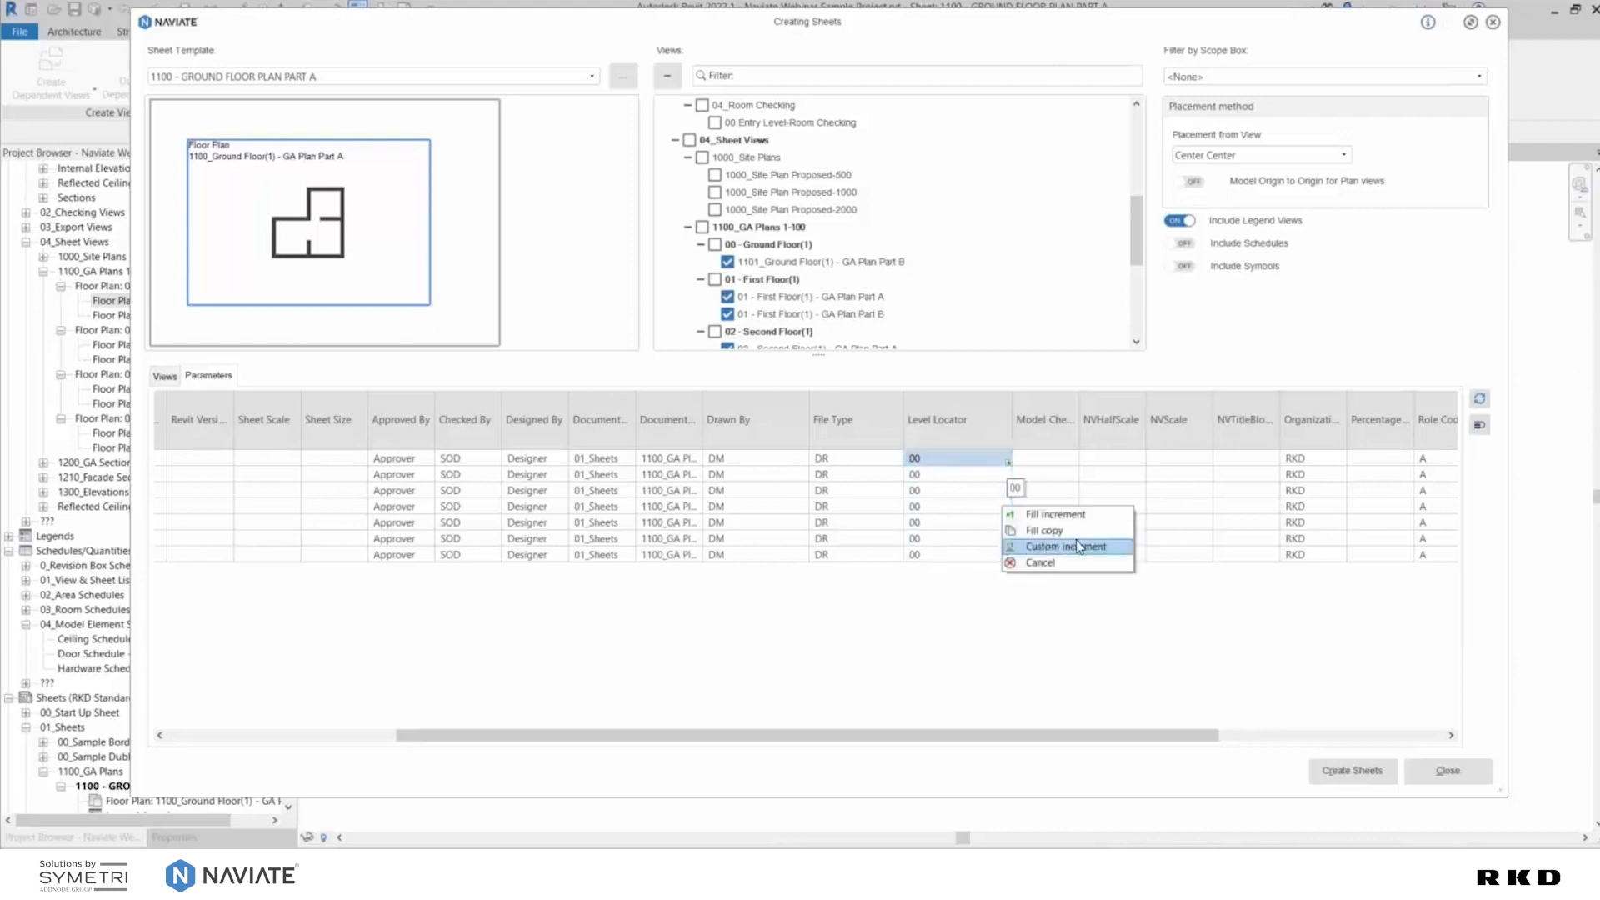
left_click(1083, 515)
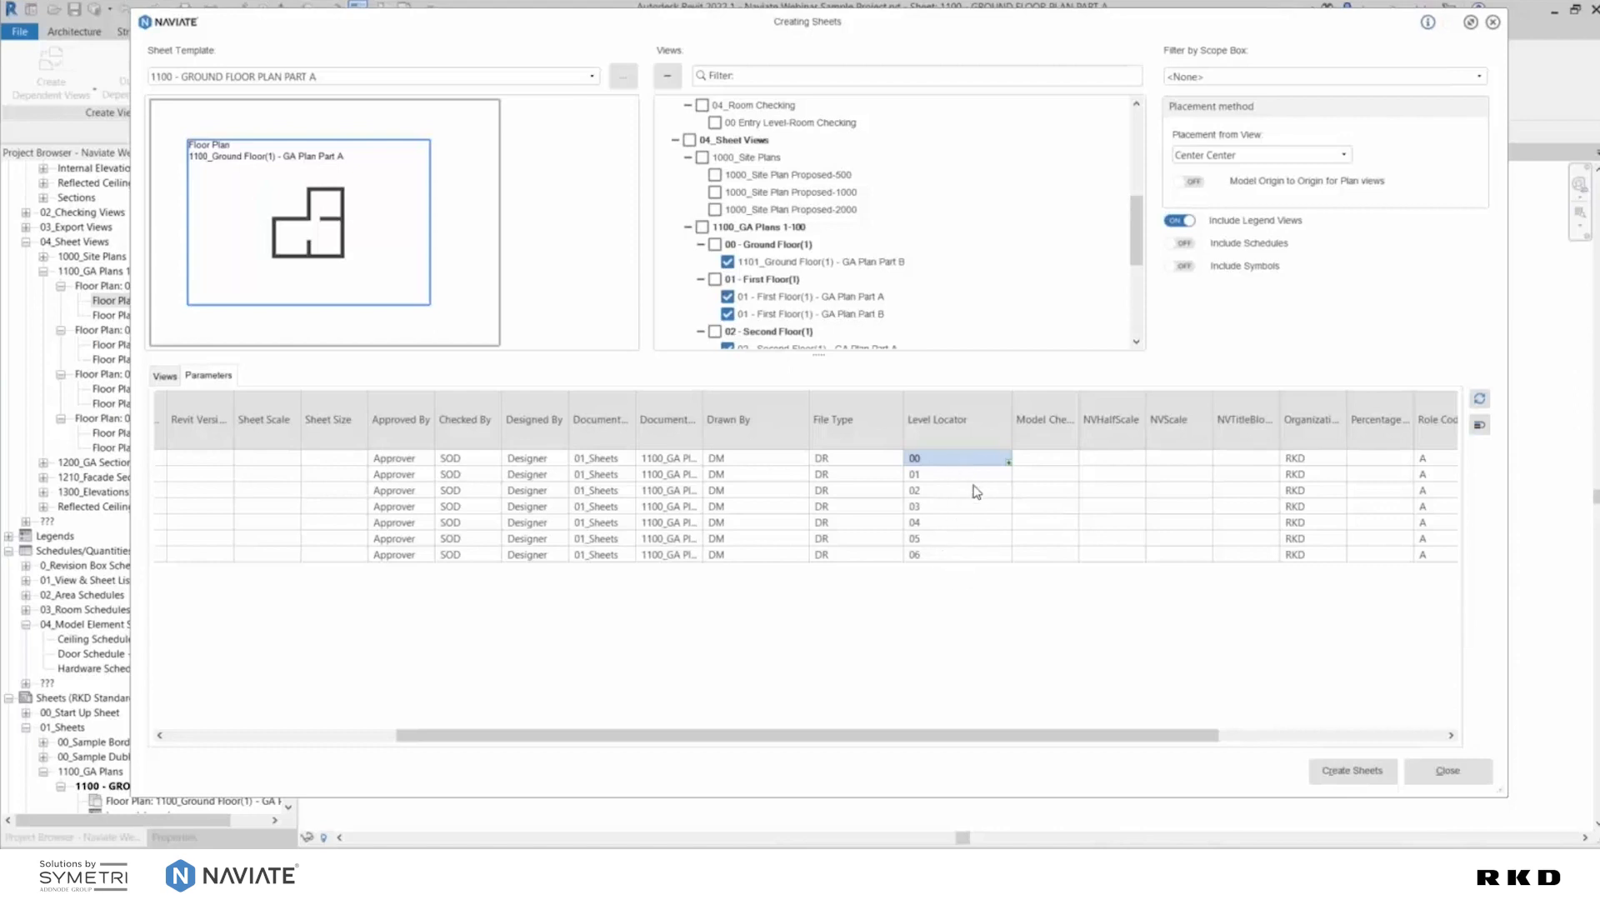
Copy sheet 1101's Level Locator value 00 down to all the other sheets
left_click(915, 458)
double_click(914, 460)
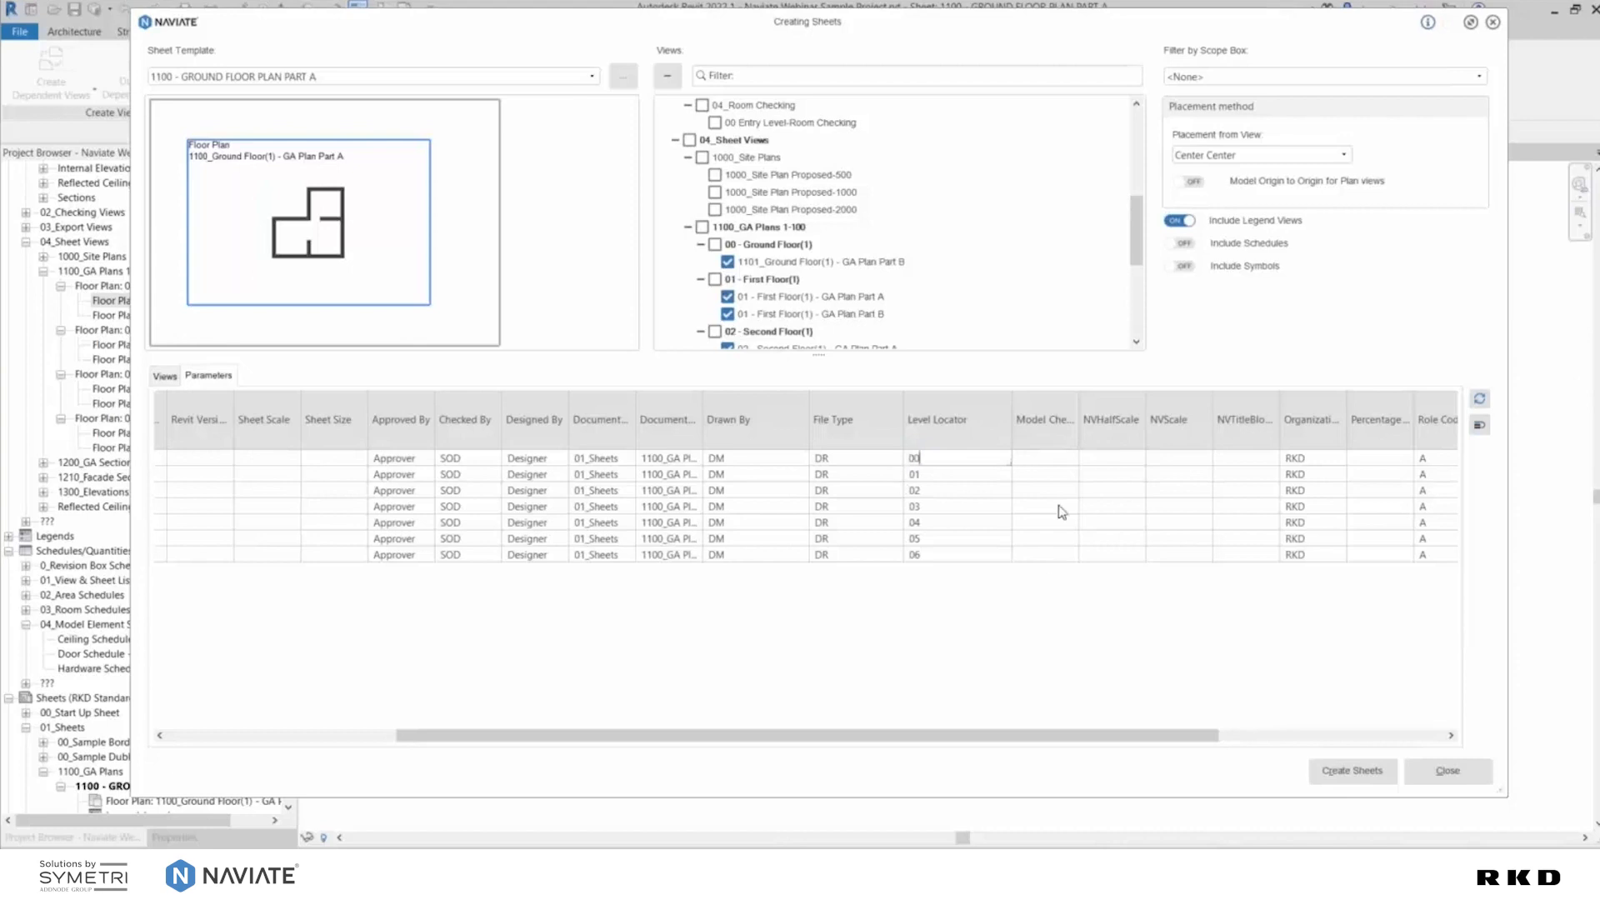
left_click(974, 477)
left_click(984, 463)
left_click_drag(1002, 465, 1010, 557)
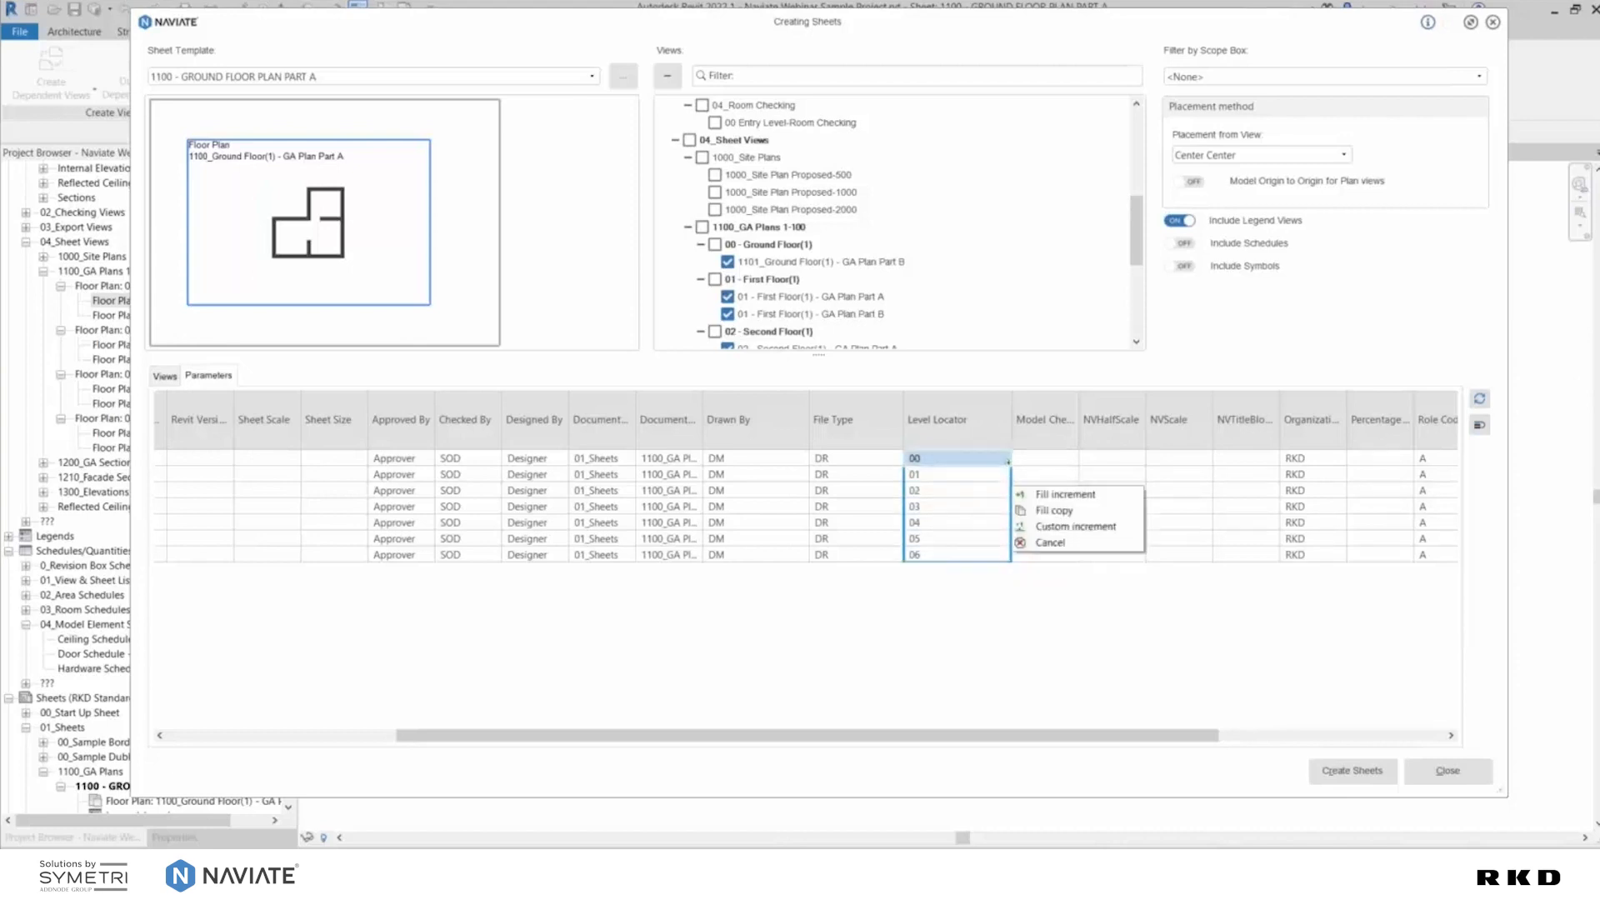
left_click(1033, 510)
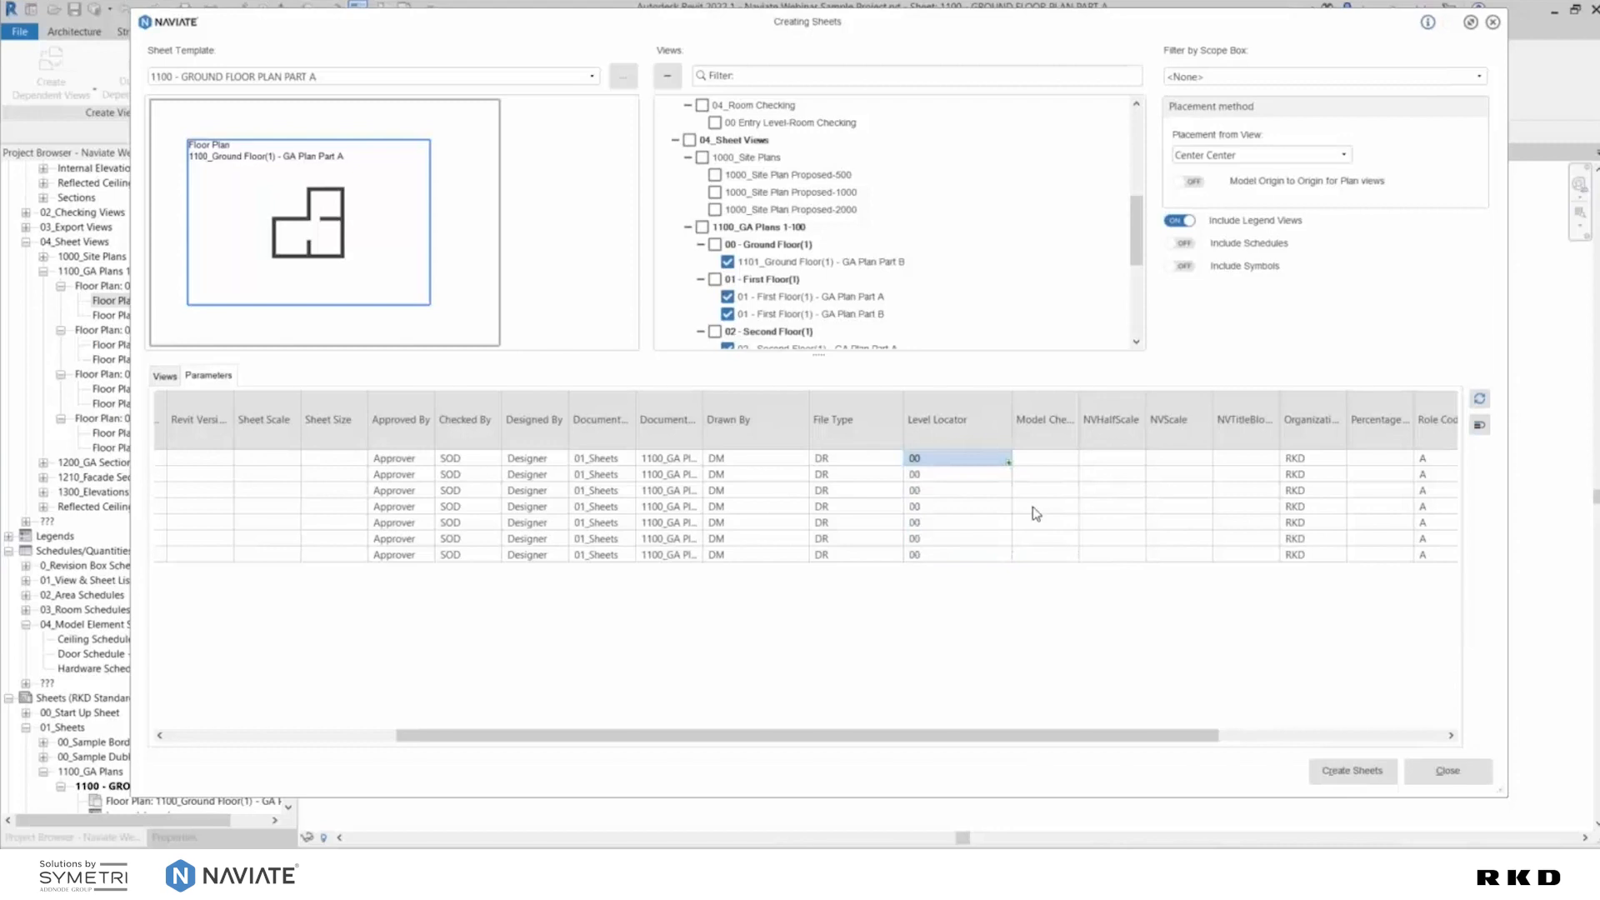
Widen the Organization Code column and bring the Status, Suitability and Zone parameters into view
left_click(926, 475)
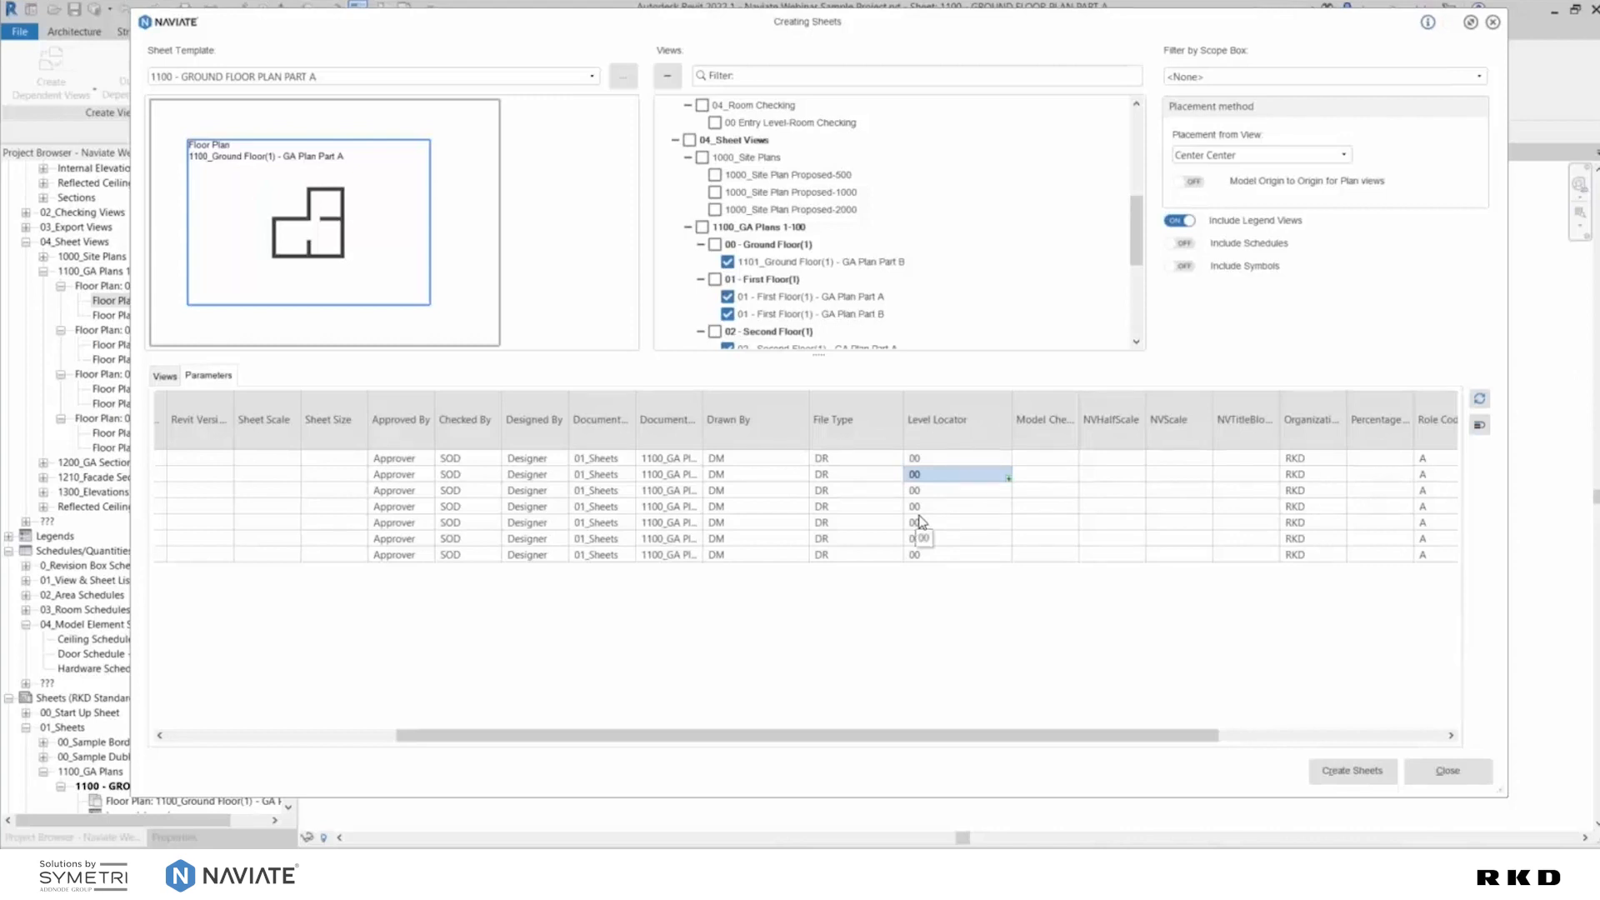
left_click_drag(823, 735, 1050, 753)
left_click_drag(989, 434, 1023, 442)
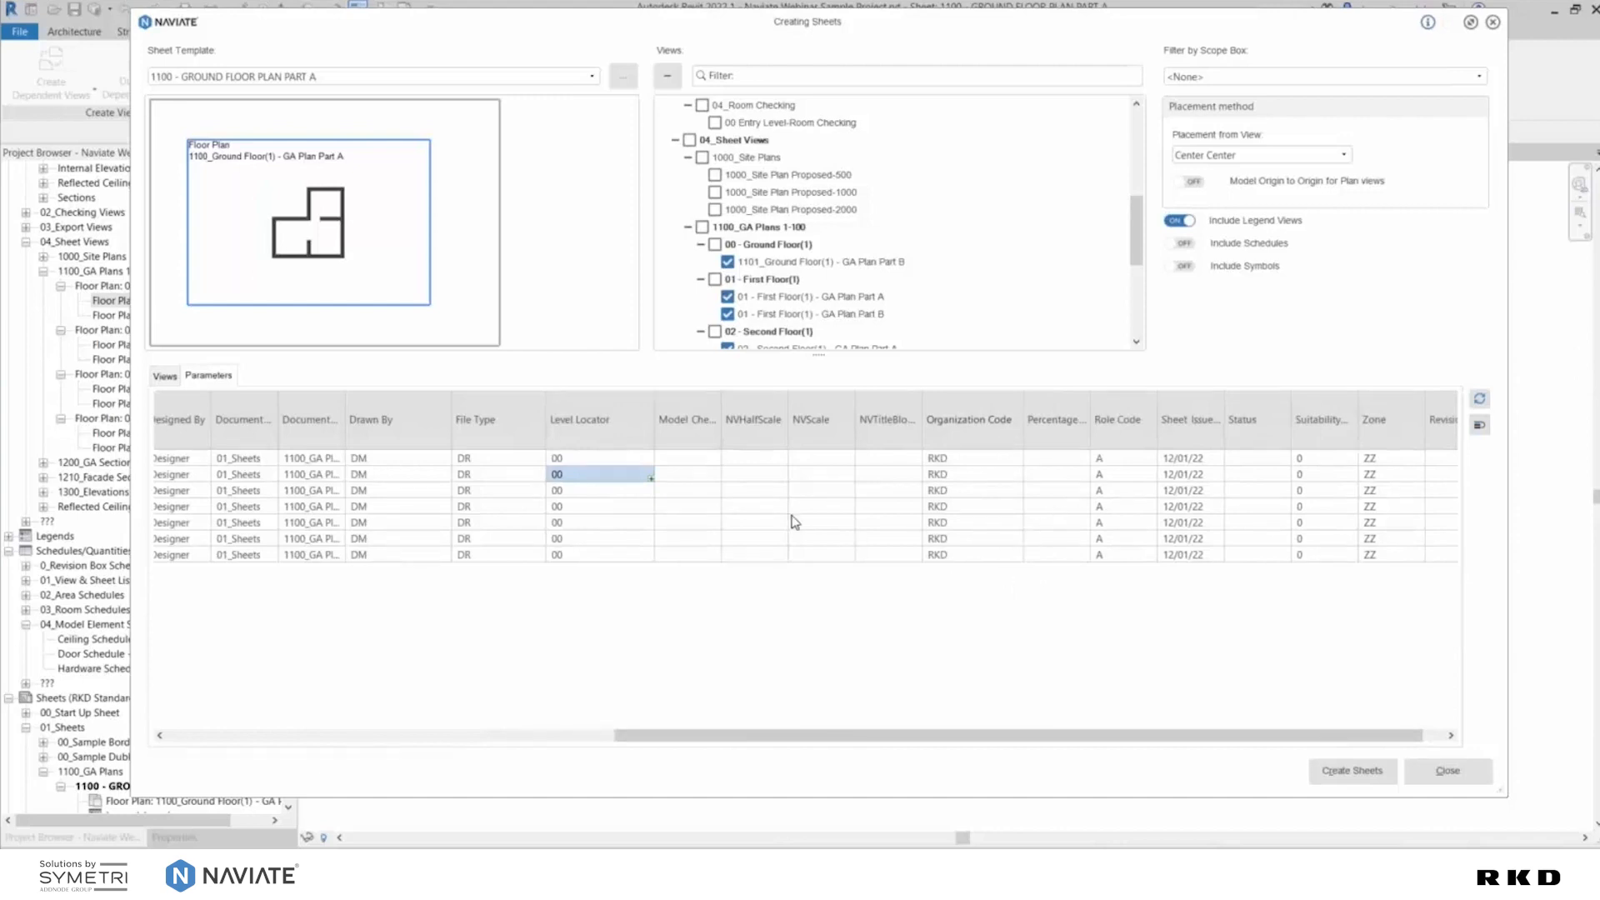
left_click_drag(768, 731, 933, 749)
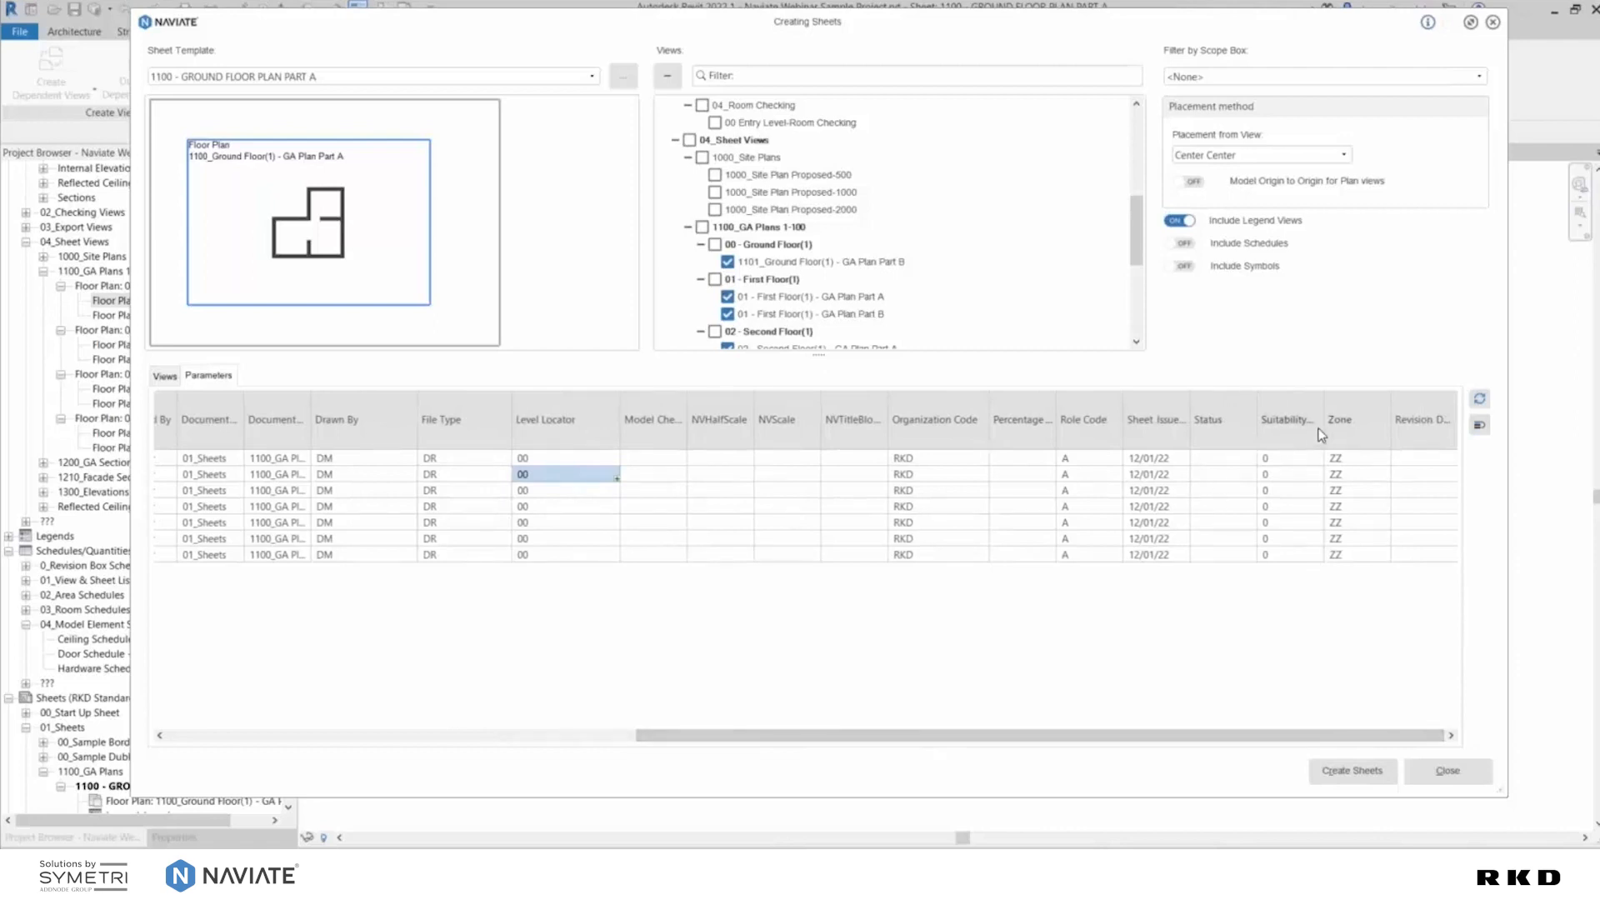
Set sheet 1101's Status to WIP and fill it down to the remaining sheets
left_click(1239, 460)
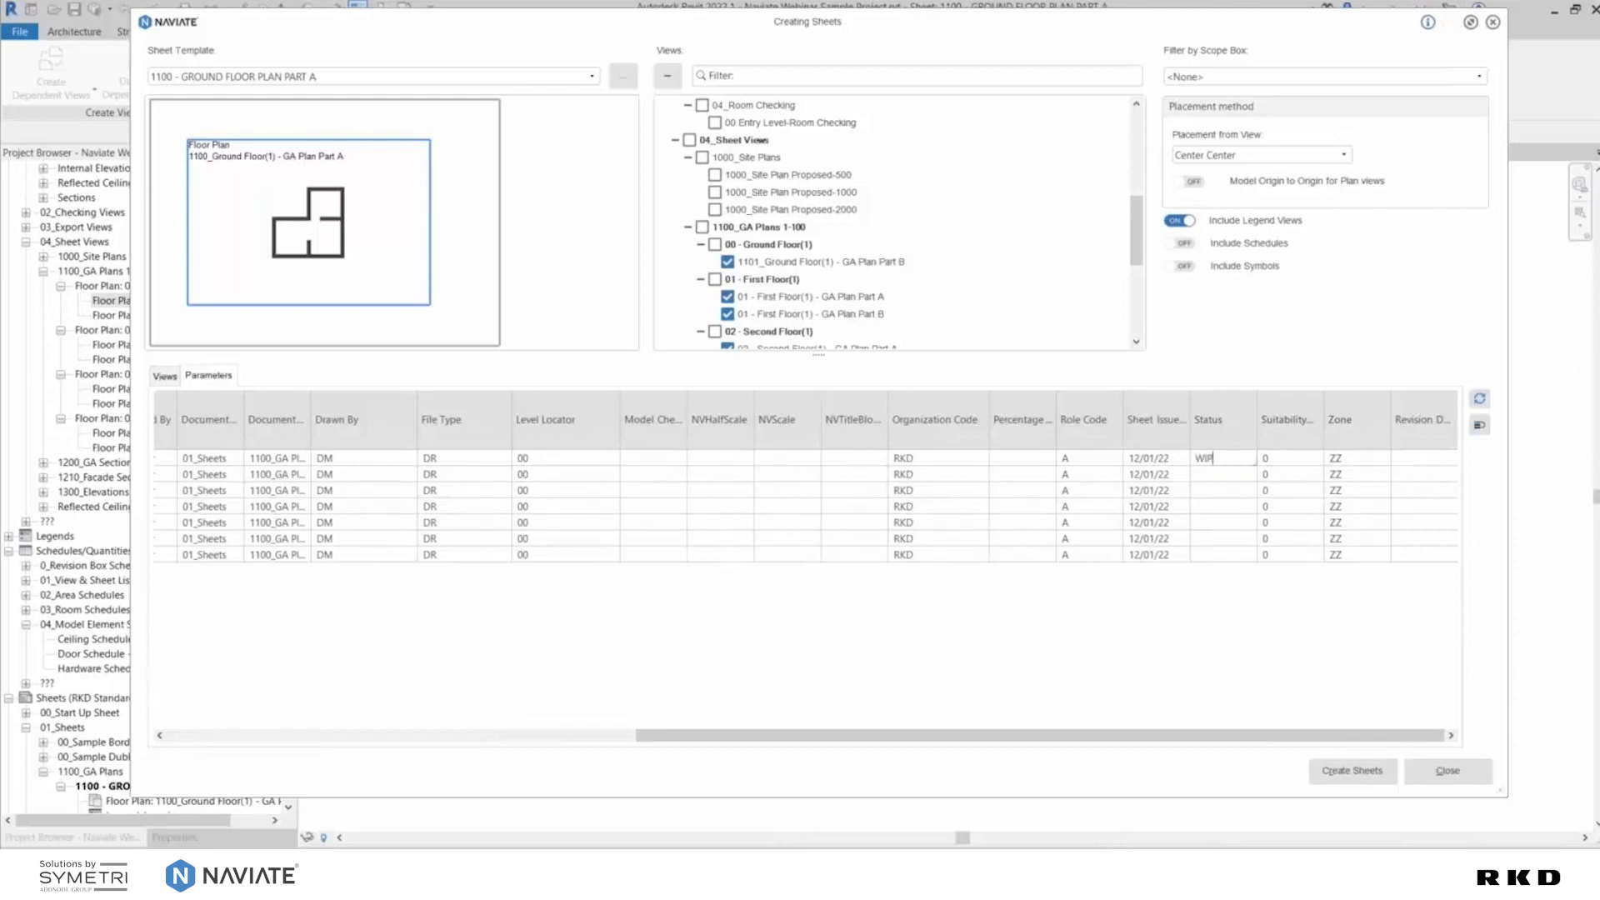
left_click(1253, 475)
left_click(1237, 469)
left_click_drag(1262, 468, 1264, 553)
left_click(1298, 518)
Return to the sheet numbers and names and create the new sheets from the selected views
left_click_drag(1090, 736, 1027, 672)
left_click_drag(996, 736, 643, 819)
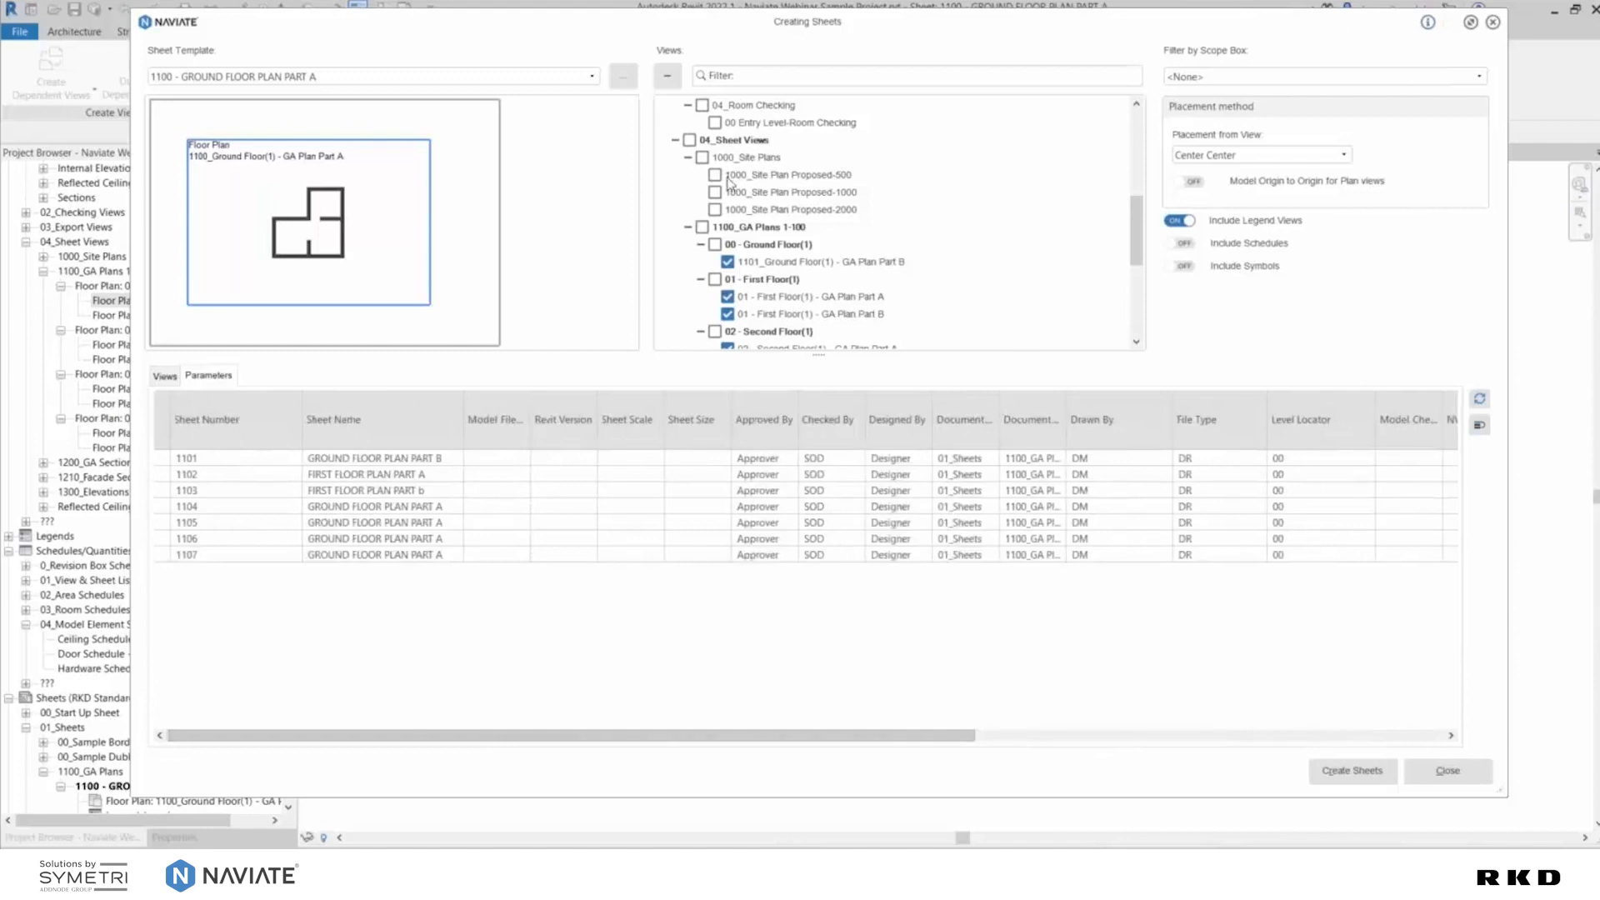
left_click(1357, 772)
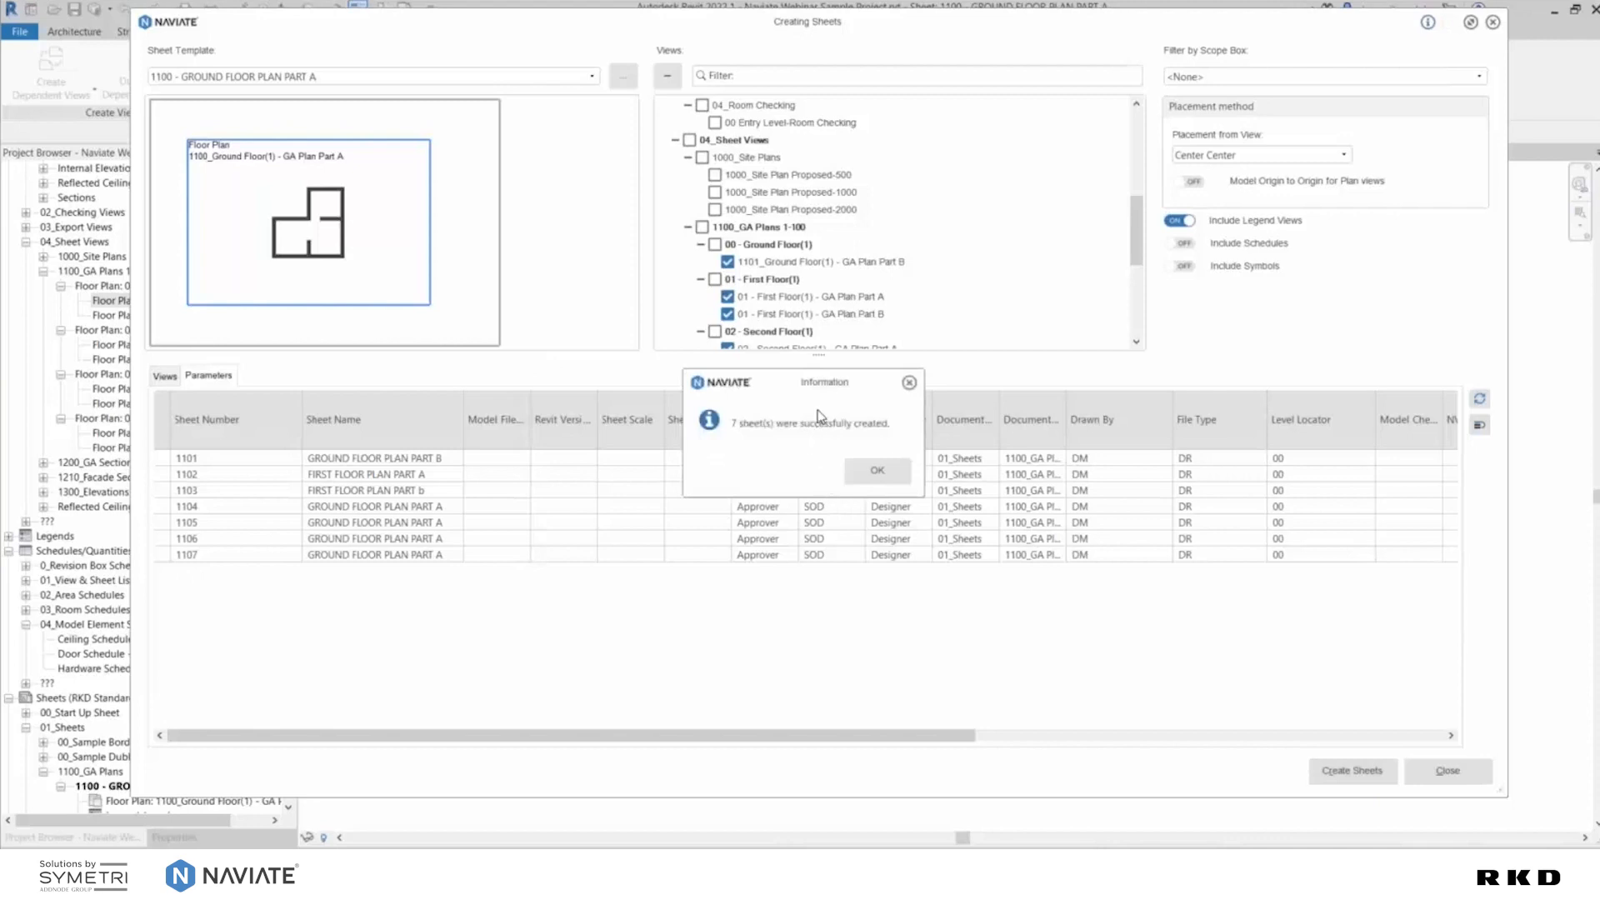
left_click(878, 473)
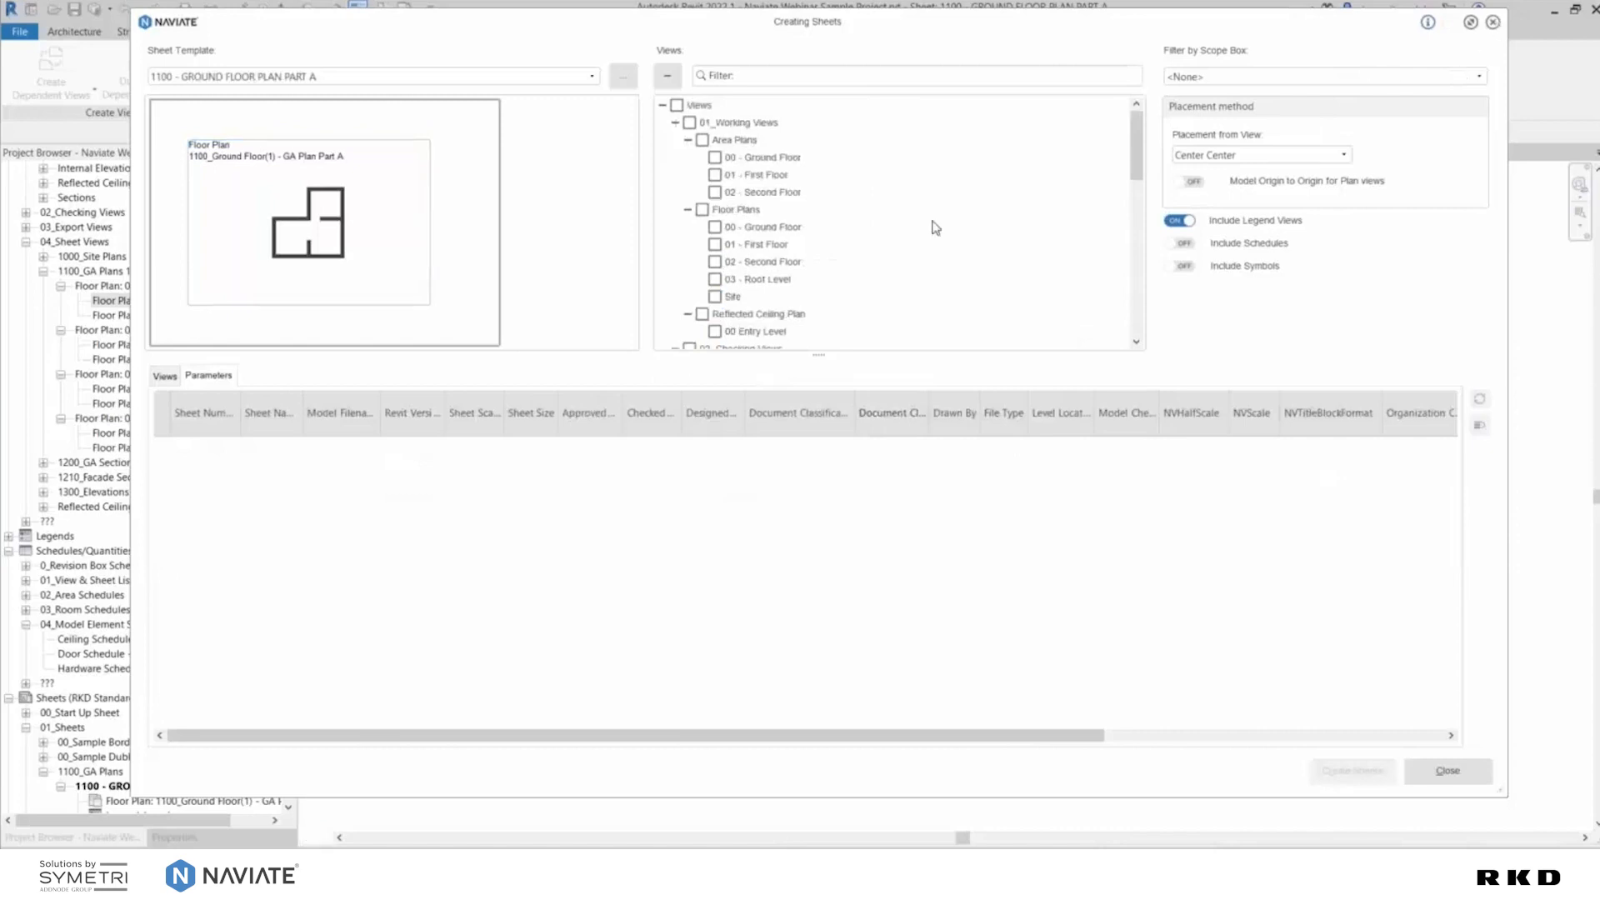
Close the sheet creation dialog and open the new sheet 1101 - GROUND FLOOR PLAN PART B
scroll(174, 598, "down", 1)
scroll(174, 597, "down", 3)
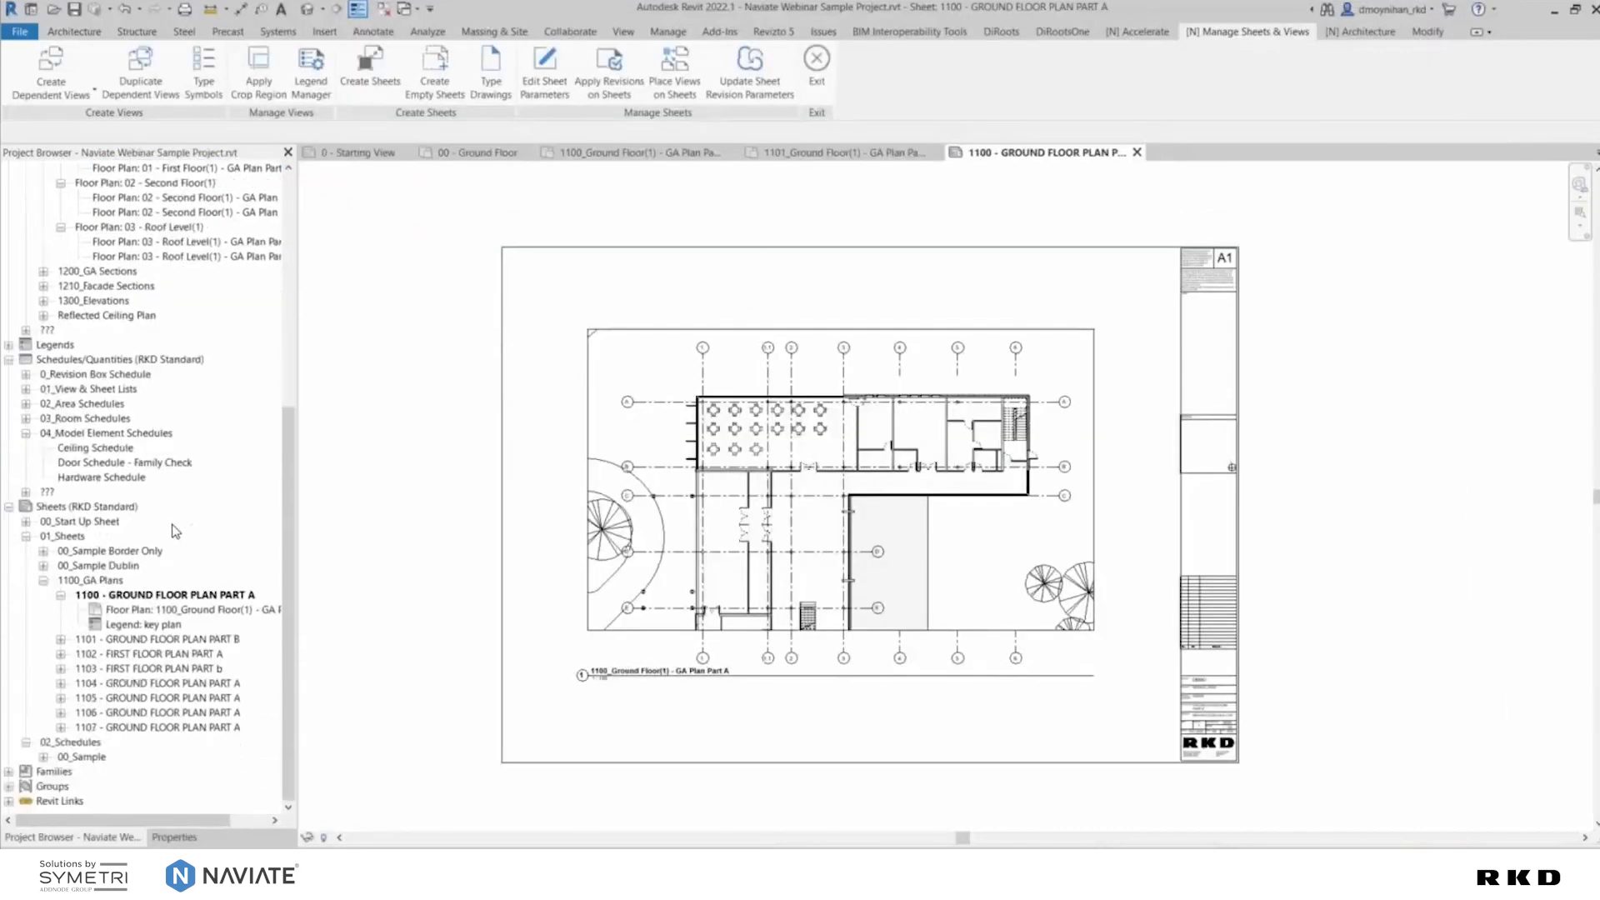
left_click(153, 640)
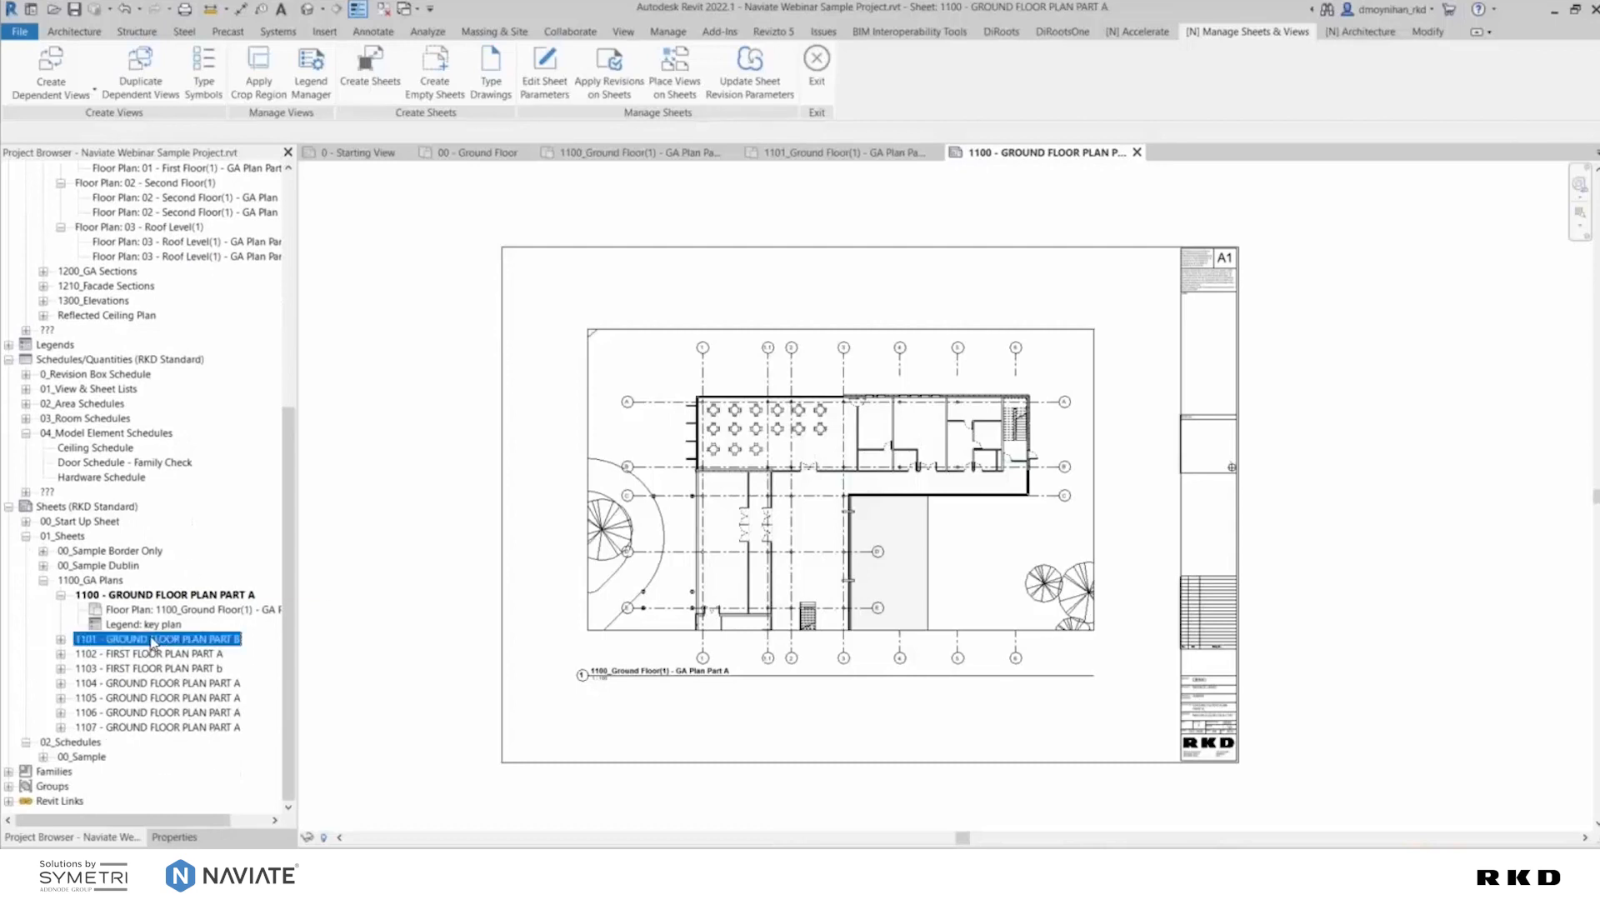
left_click(123, 655)
left_click(89, 684)
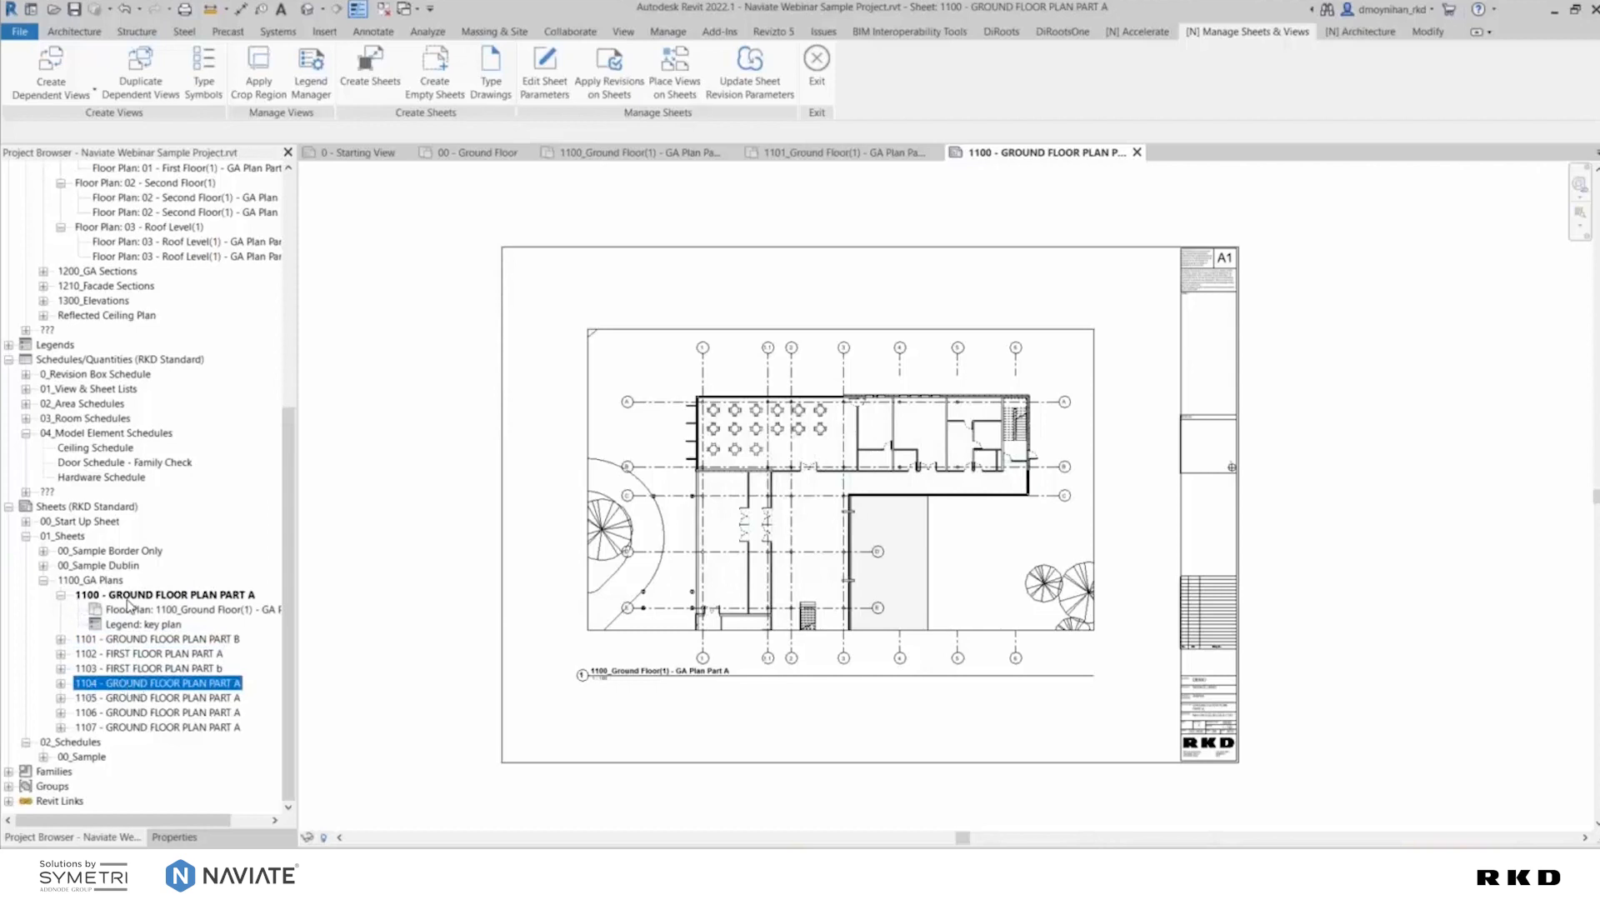
left_click(169, 595)
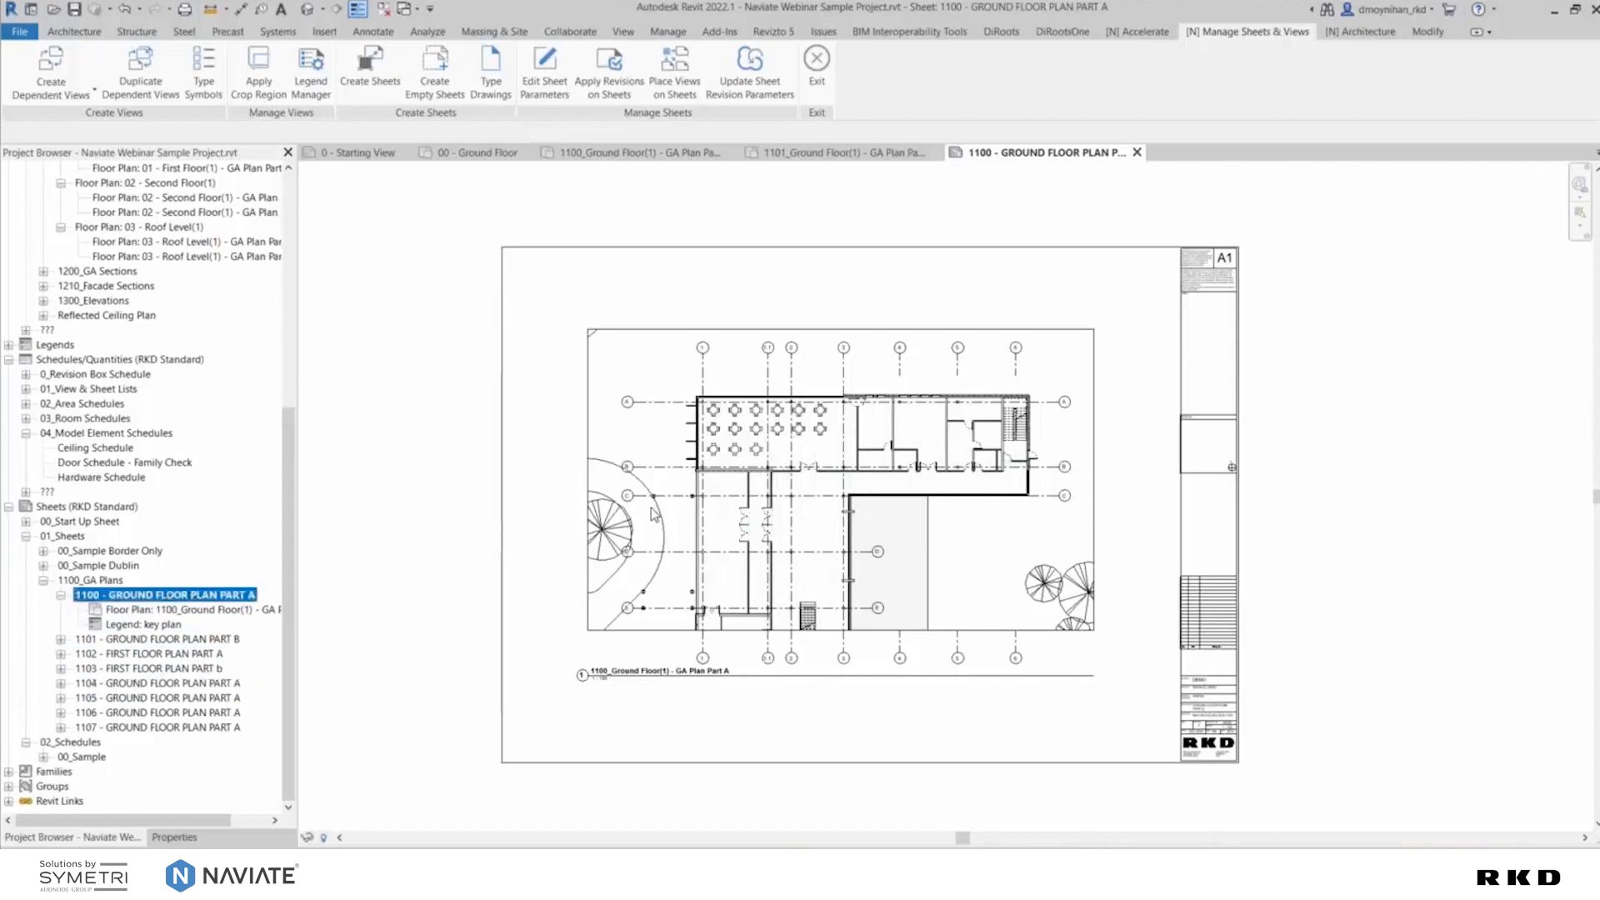
double_click(127, 640)
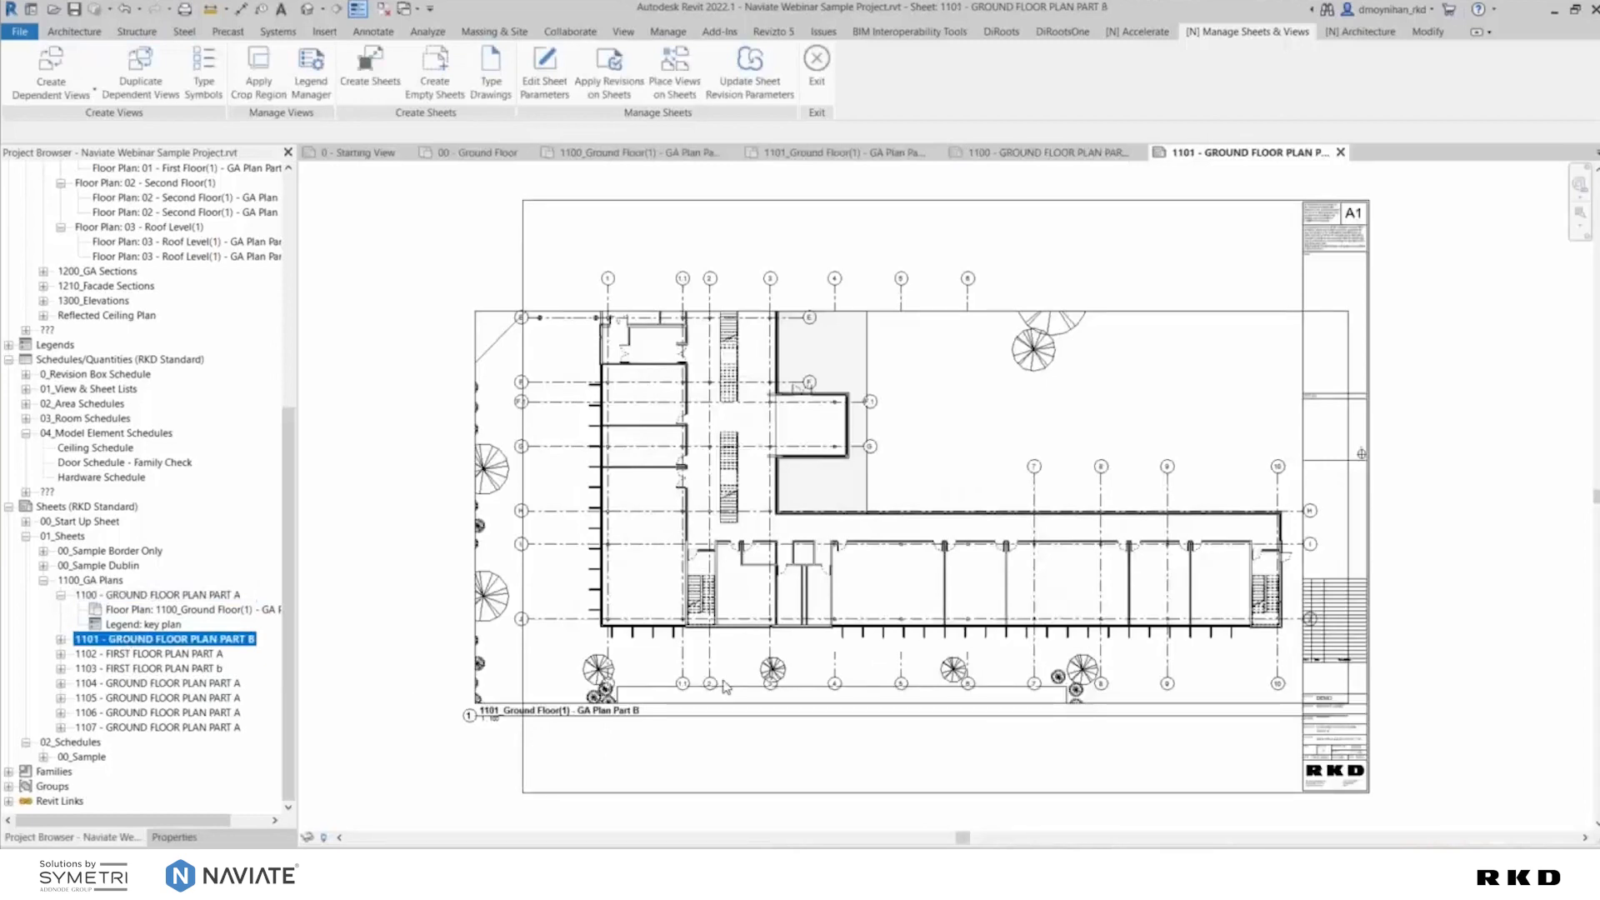
Examine the title block of sheet 1101, including its drawing title, drawing number, status and date fields
middle_click_drag(1089, 614, 926, 575)
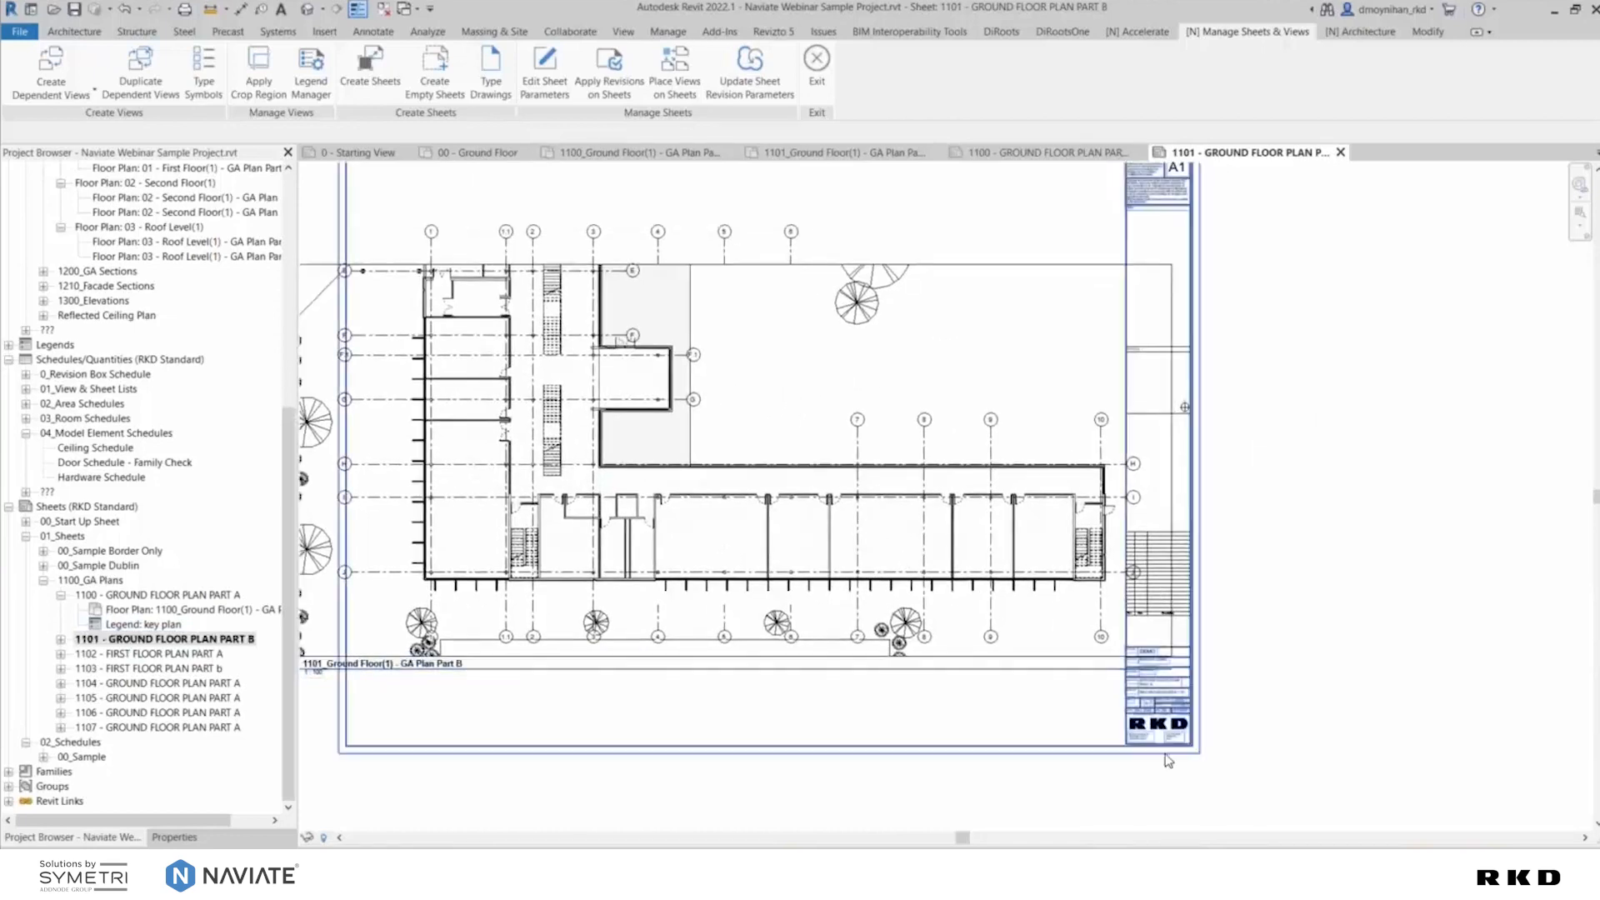
scroll(1197, 750, "up", 3)
scroll(1152, 739, "up", 3)
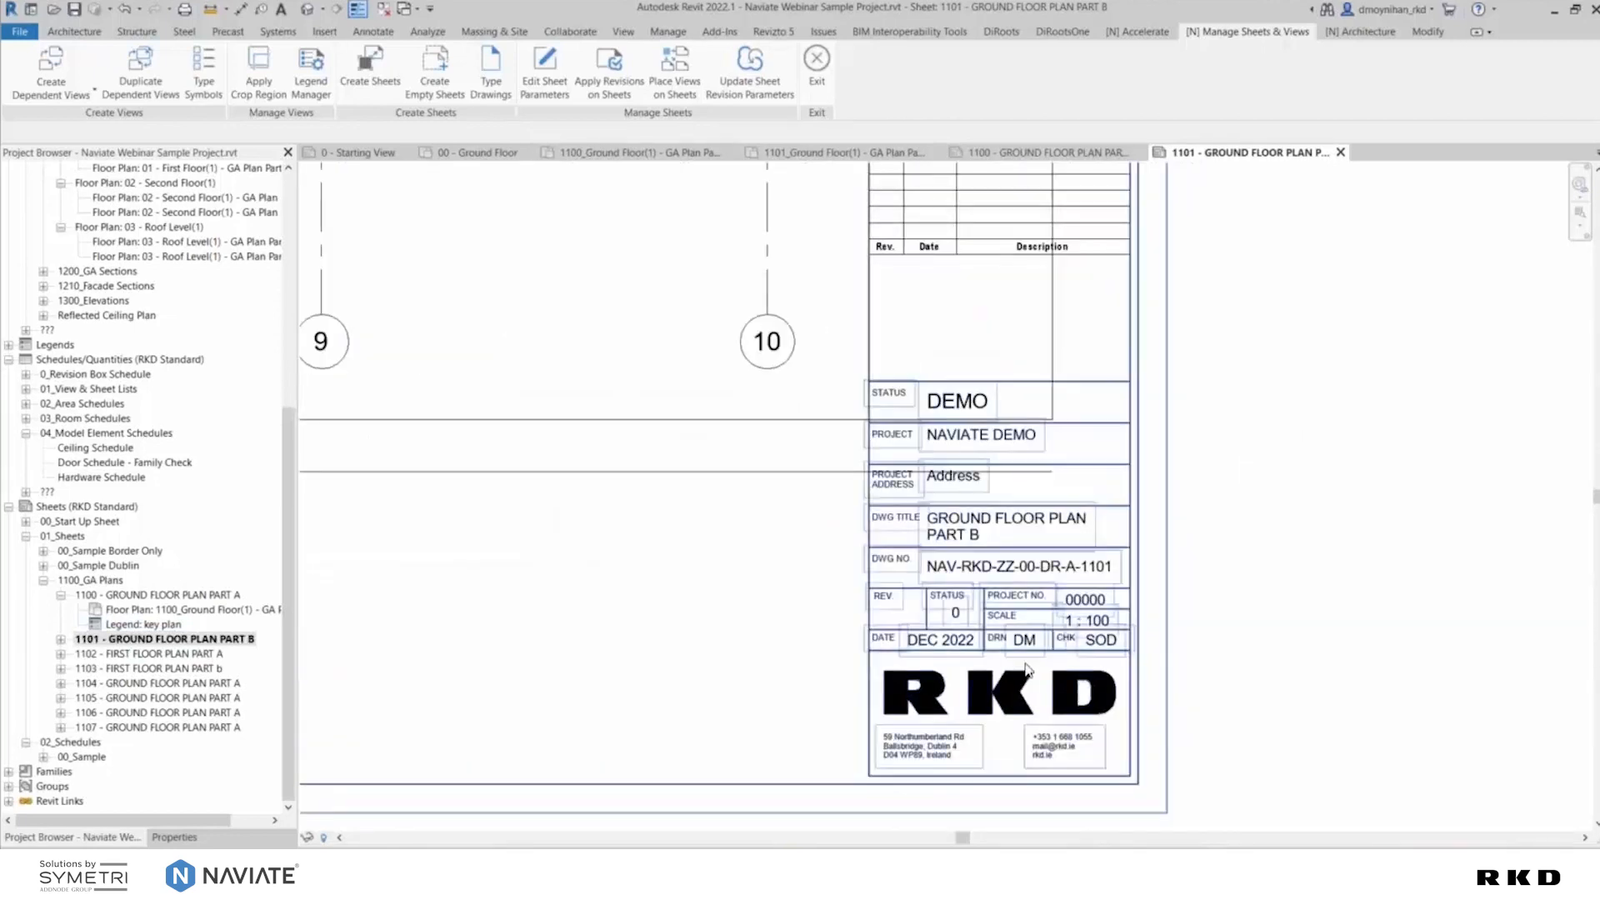
scroll(980, 628, "up", 4)
middle_click_drag(980, 628, 970, 626)
middle_click_drag(936, 457, 842, 411)
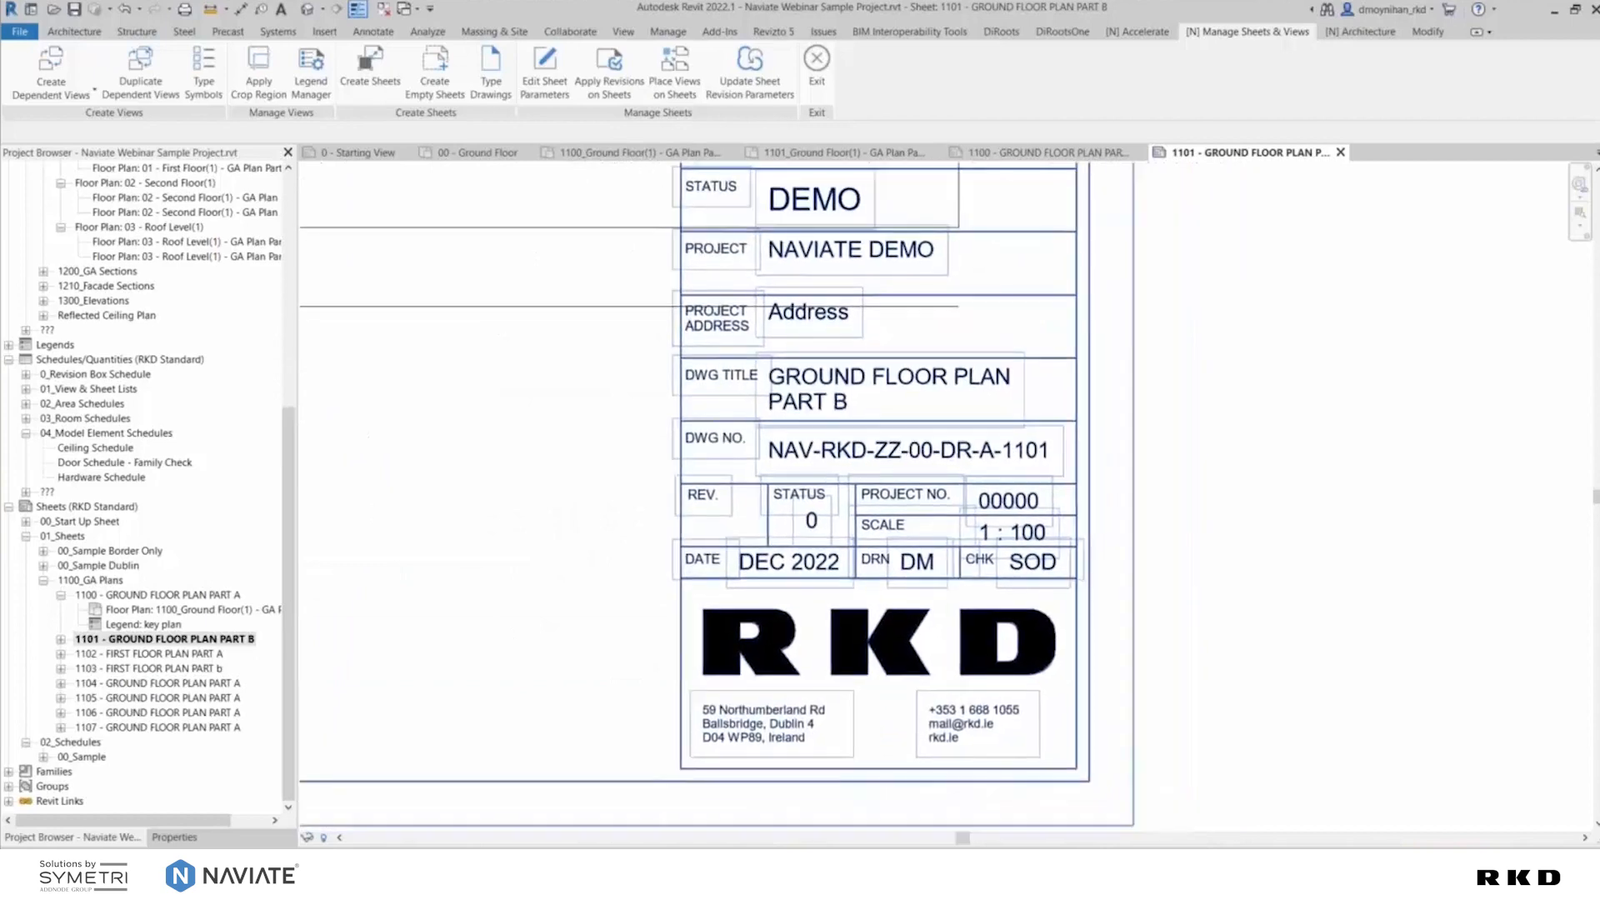
scroll(826, 475, "up", 1)
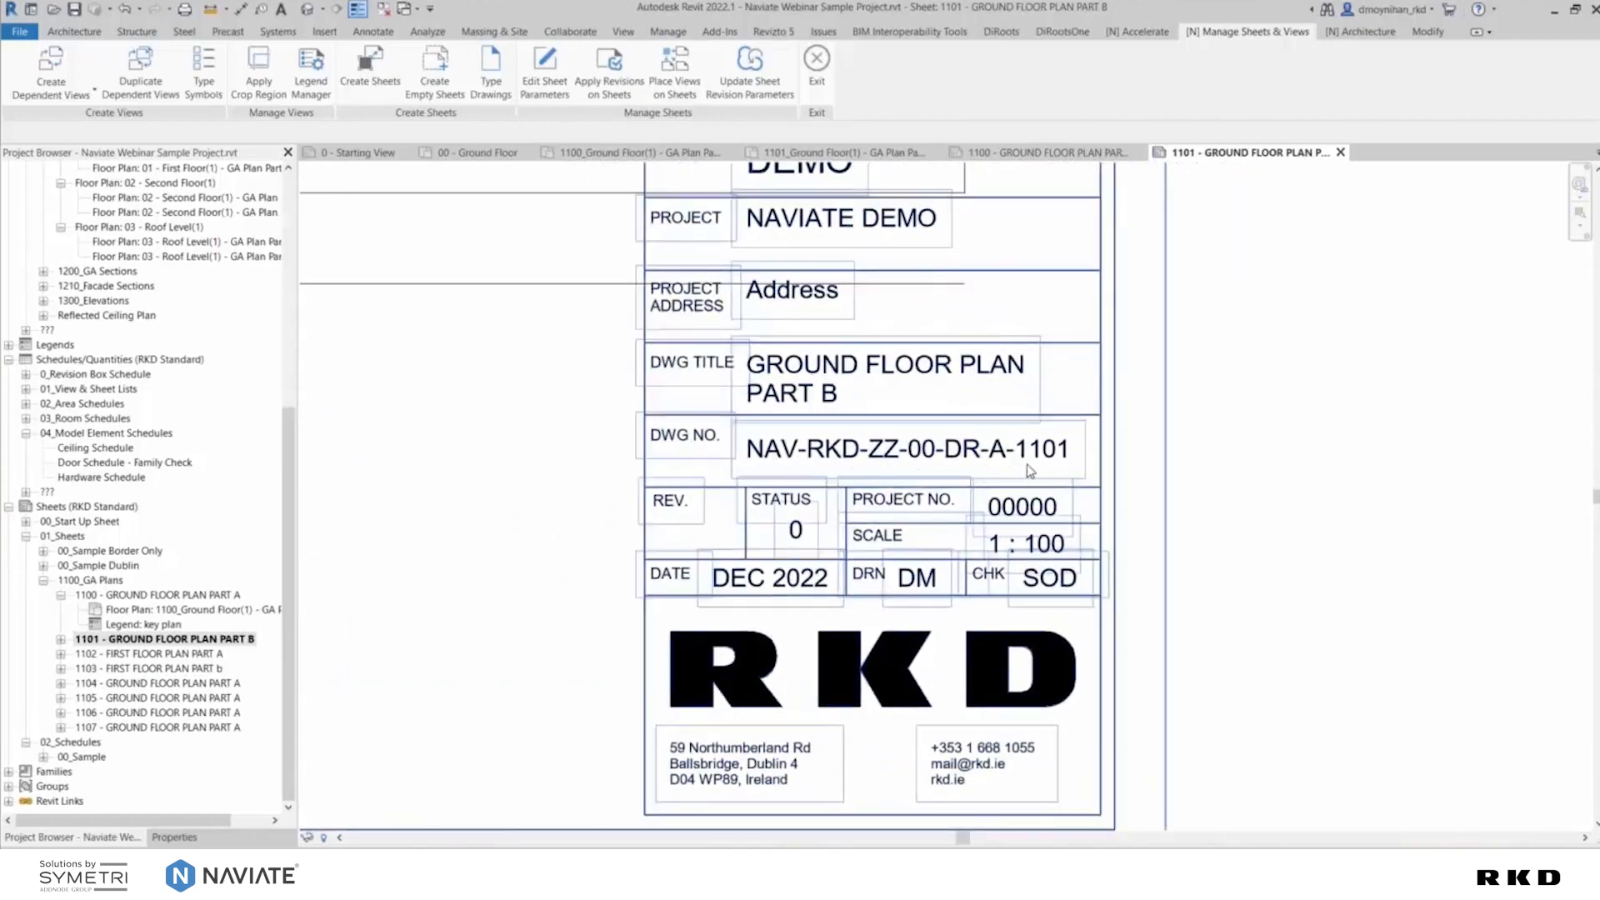
middle_click_drag(896, 596, 919, 676)
Select the title block on sheet 1101 and inspect the parameters that make up its drawing number
left_click(873, 459)
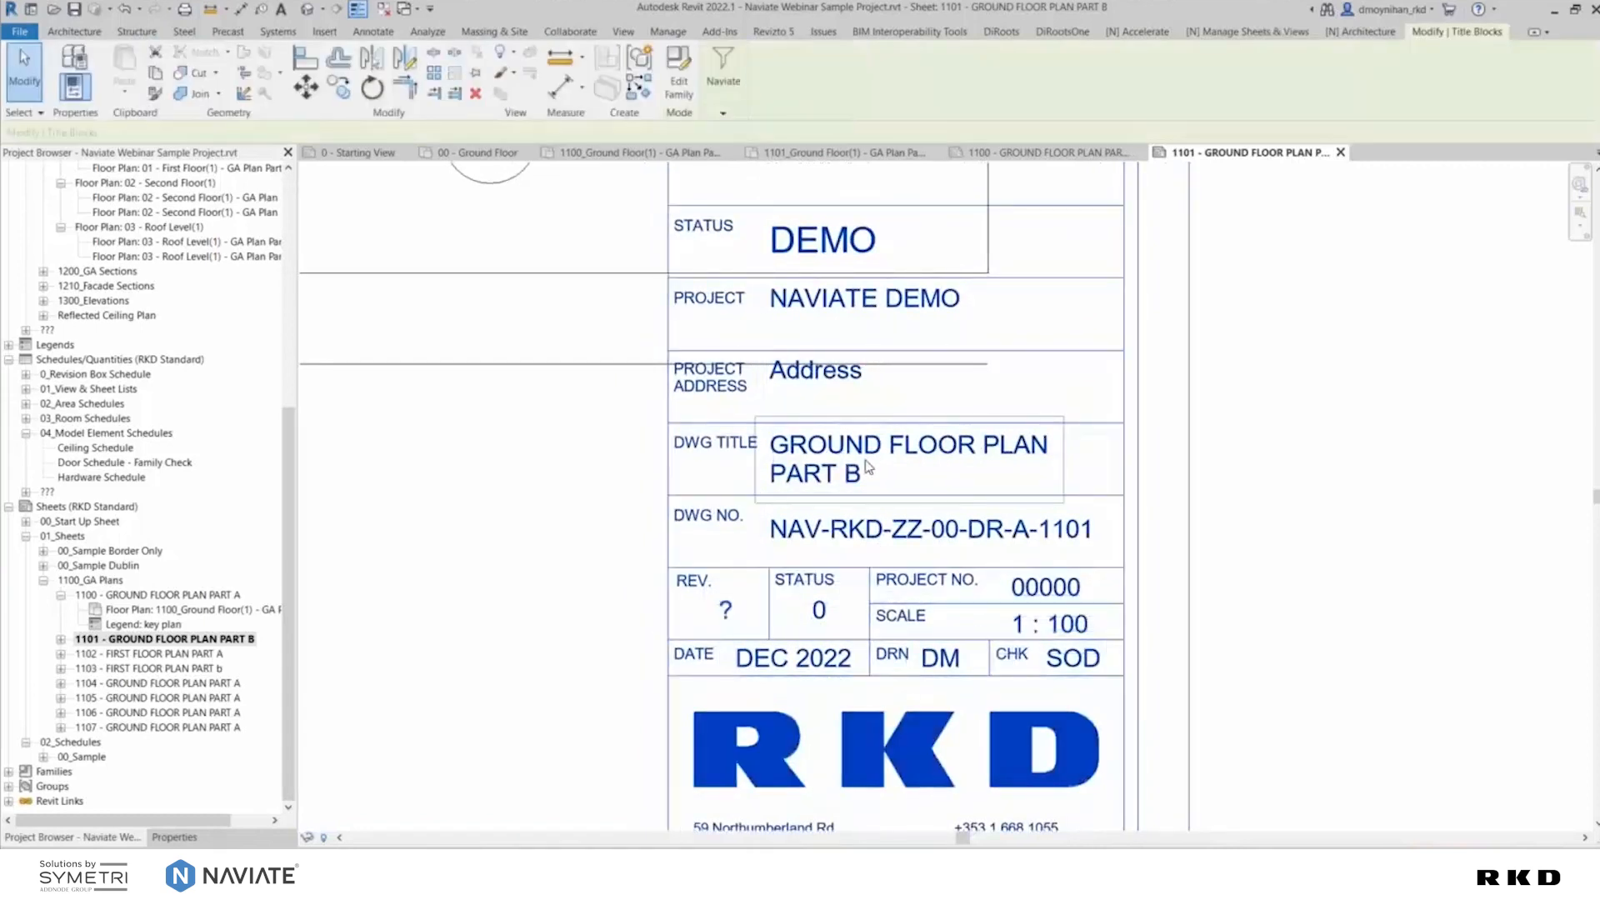
left_click(798, 523)
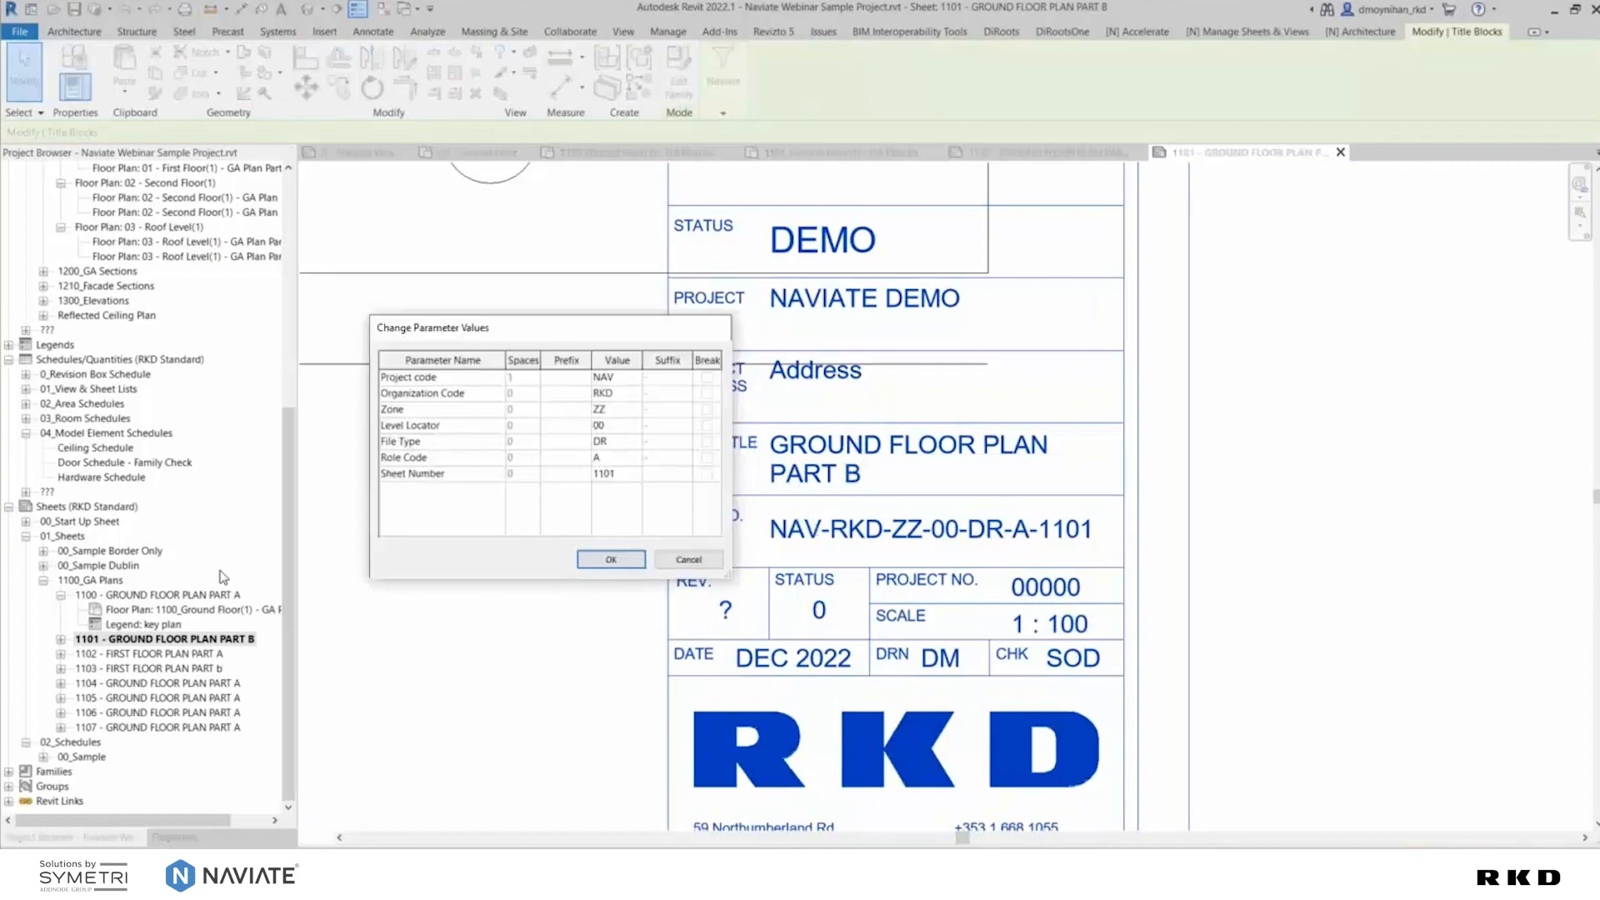
key("Return")
Open sheet 1100 - GROUND FLOOR PLAN PART A and inspect its drawing number parameters in the title block, leaving them unedited
left_click(156, 595)
double_click(156, 595)
scroll(1137, 691, "up", 6)
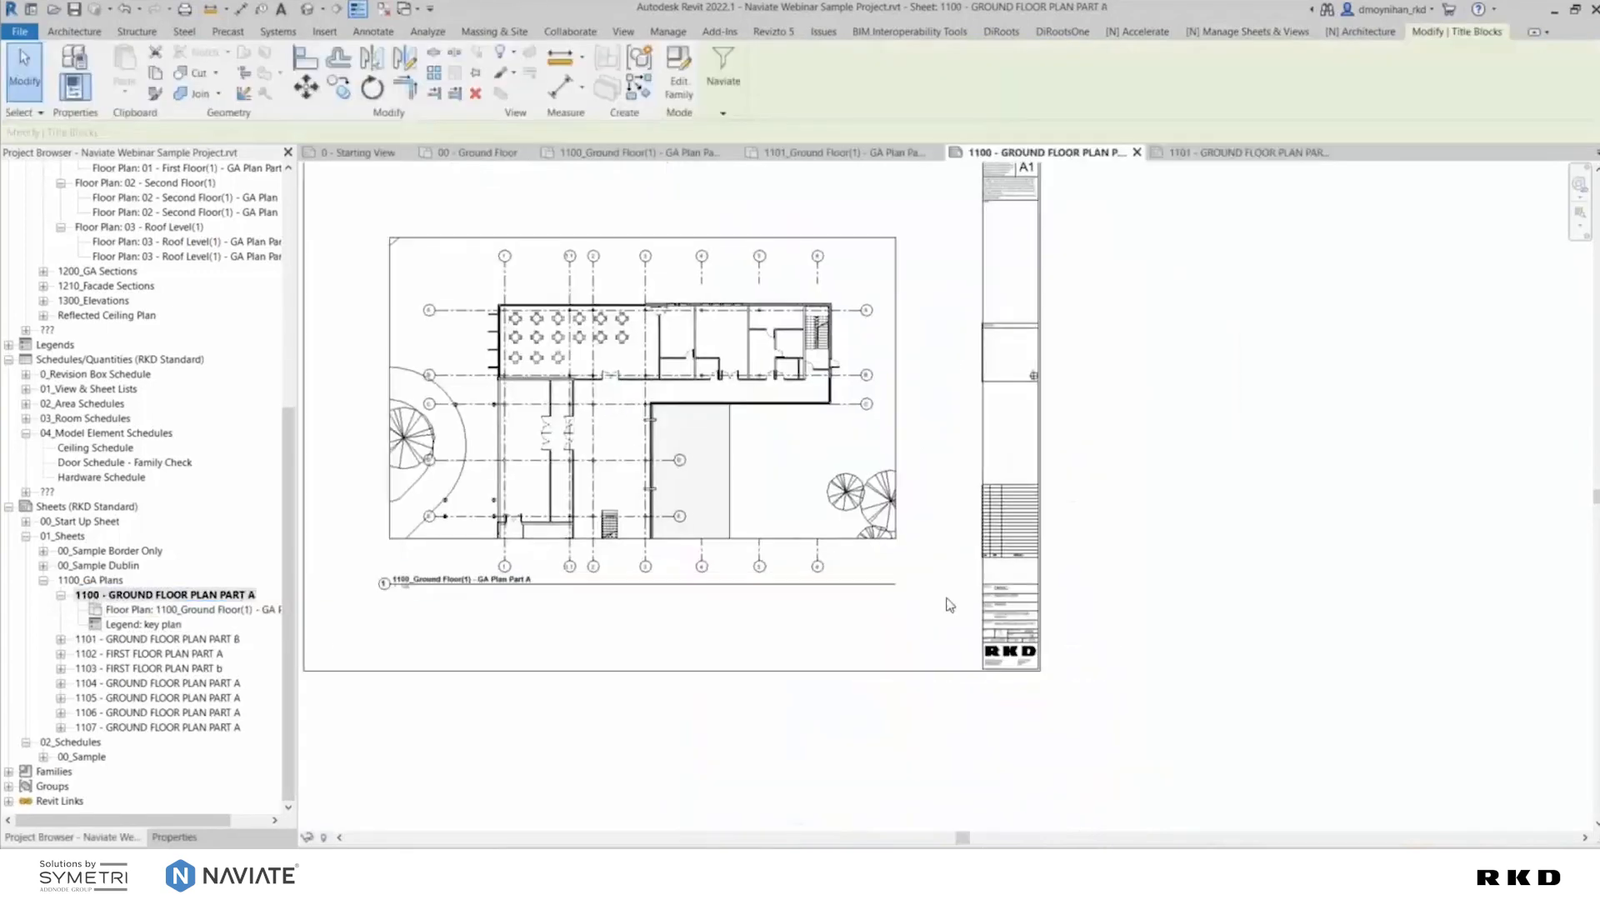
scroll(863, 502, "up", 2)
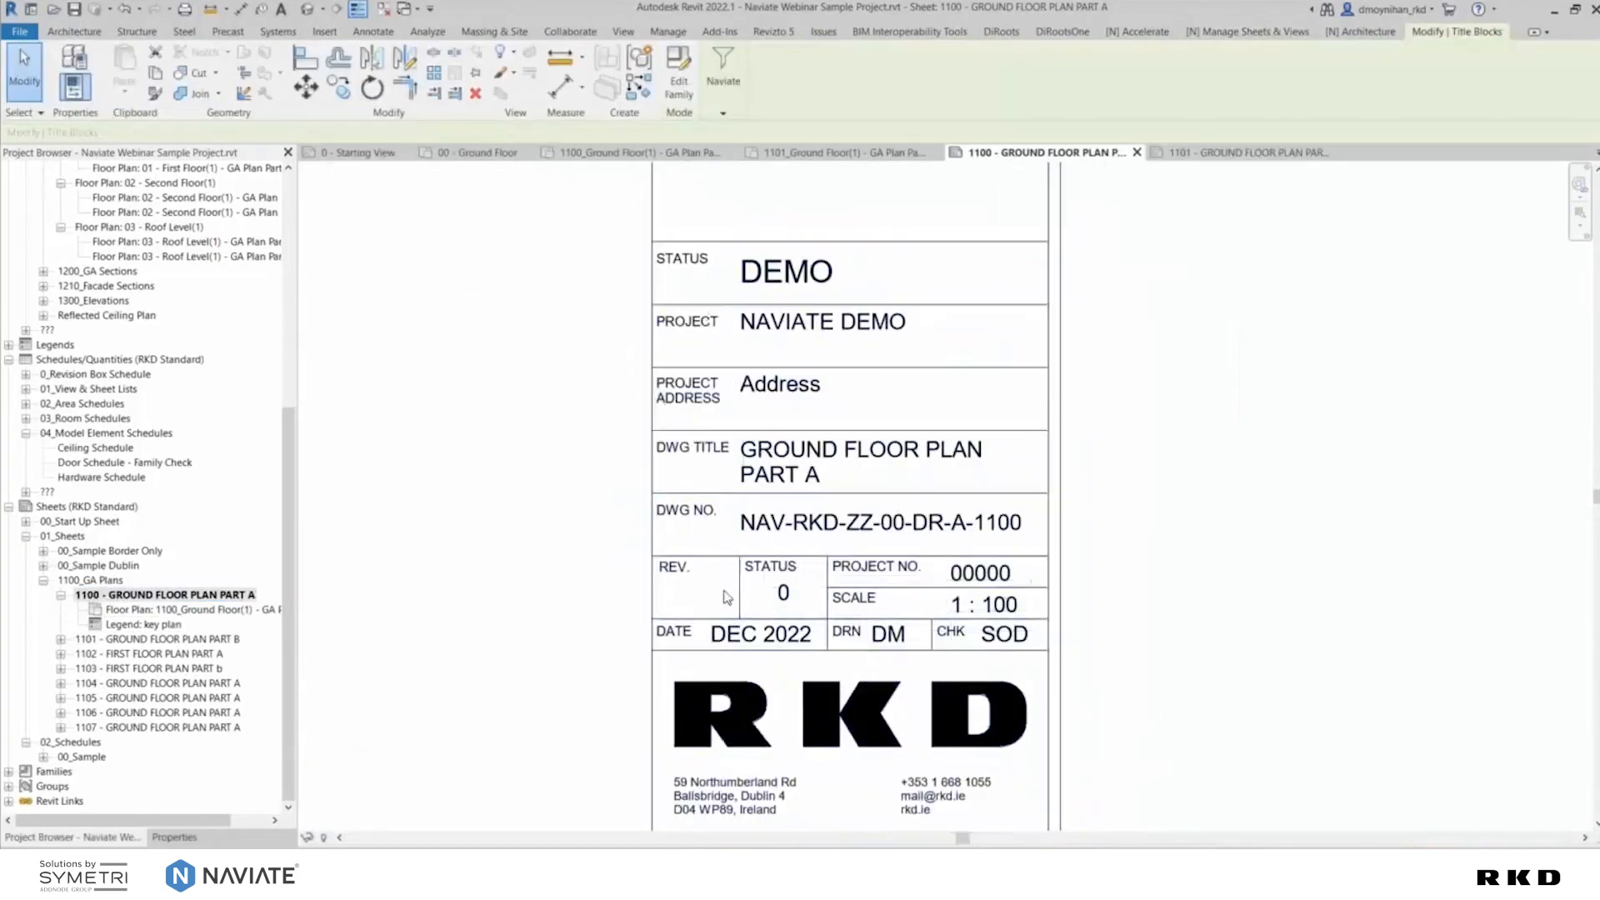
scroll(867, 575, "up", 2)
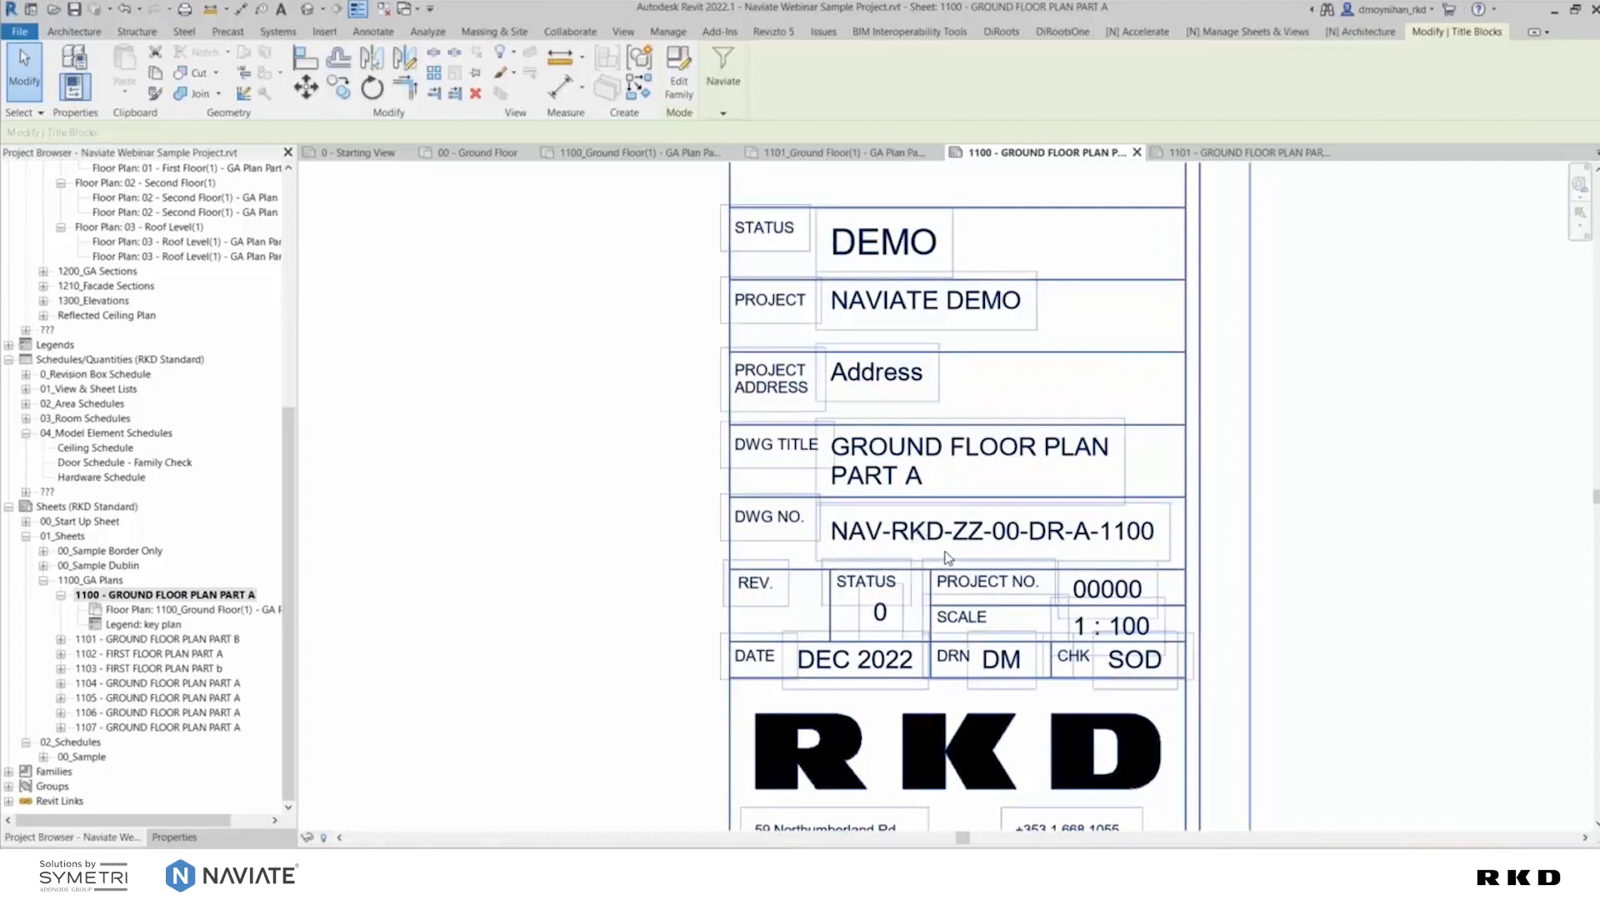
left_click(1028, 533)
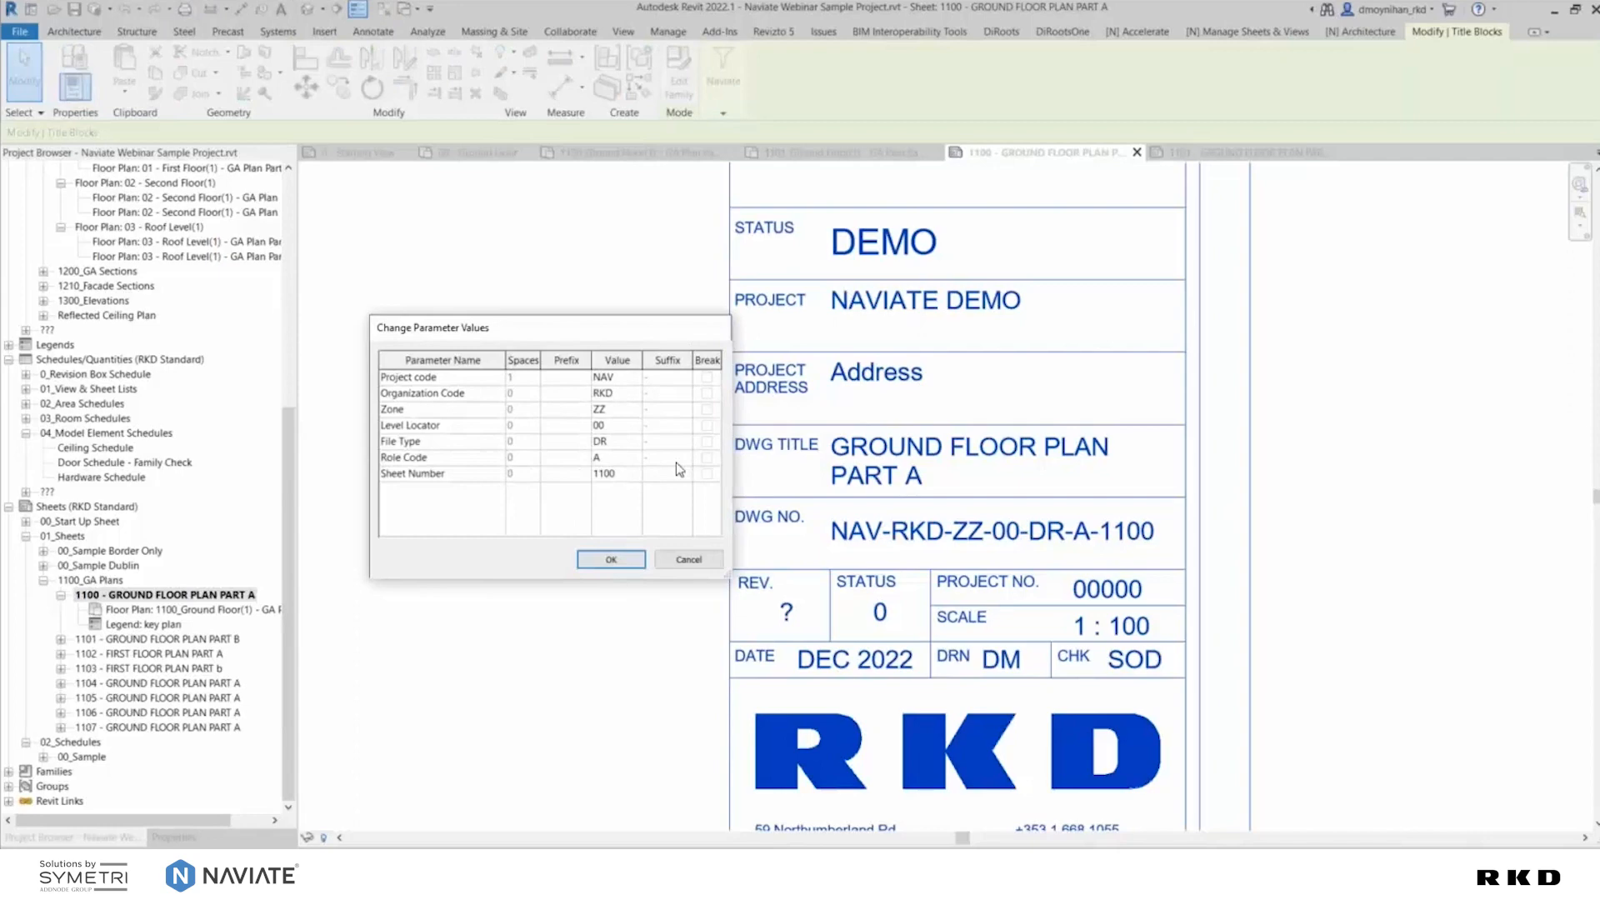
left_click(687, 560)
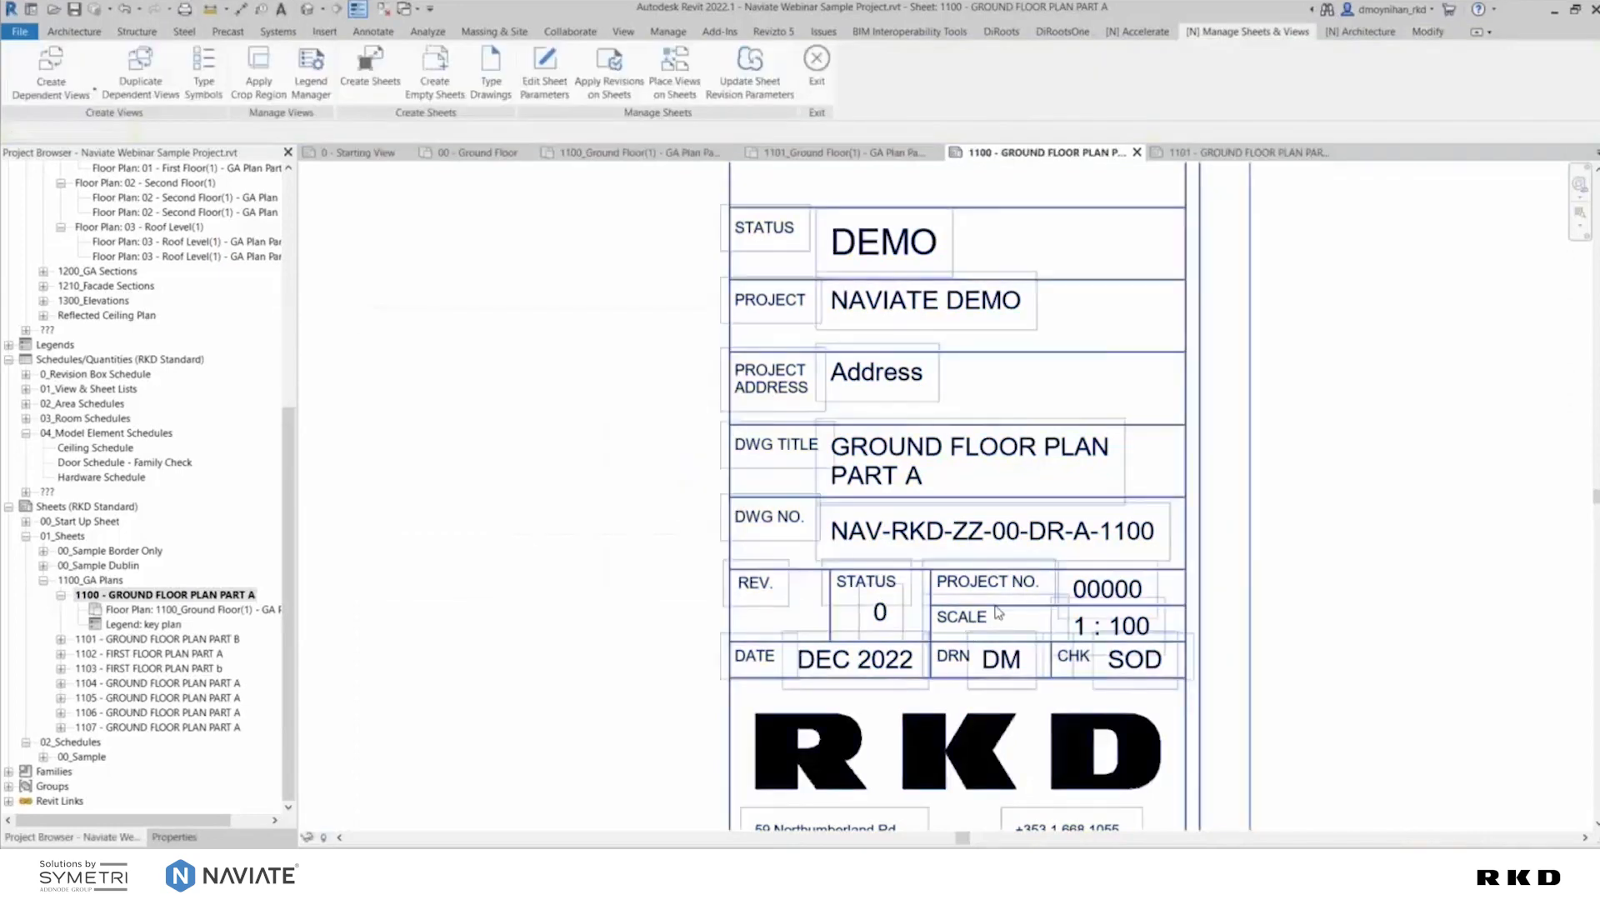
Open sheet 1102 - FIRST FLOOR PLAN PART A and check the key plan legend placed beside the title block
scroll(878, 446, "down", 4)
scroll(892, 414, "up", 2)
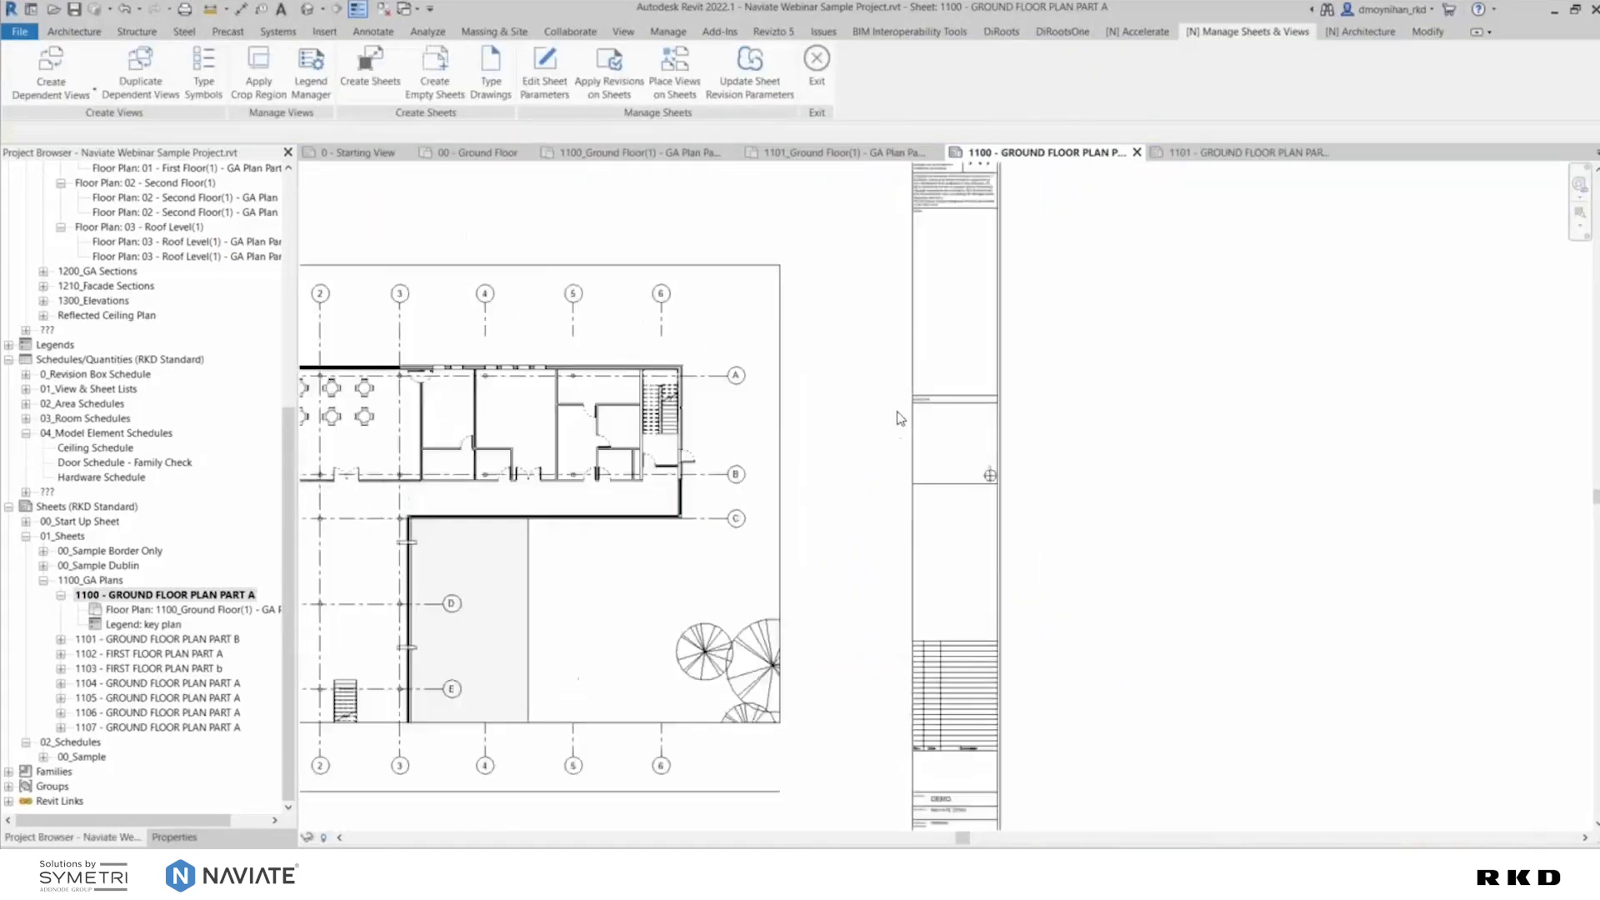
left_click(154, 654)
double_click(153, 654)
scroll(1217, 406, "up", 5)
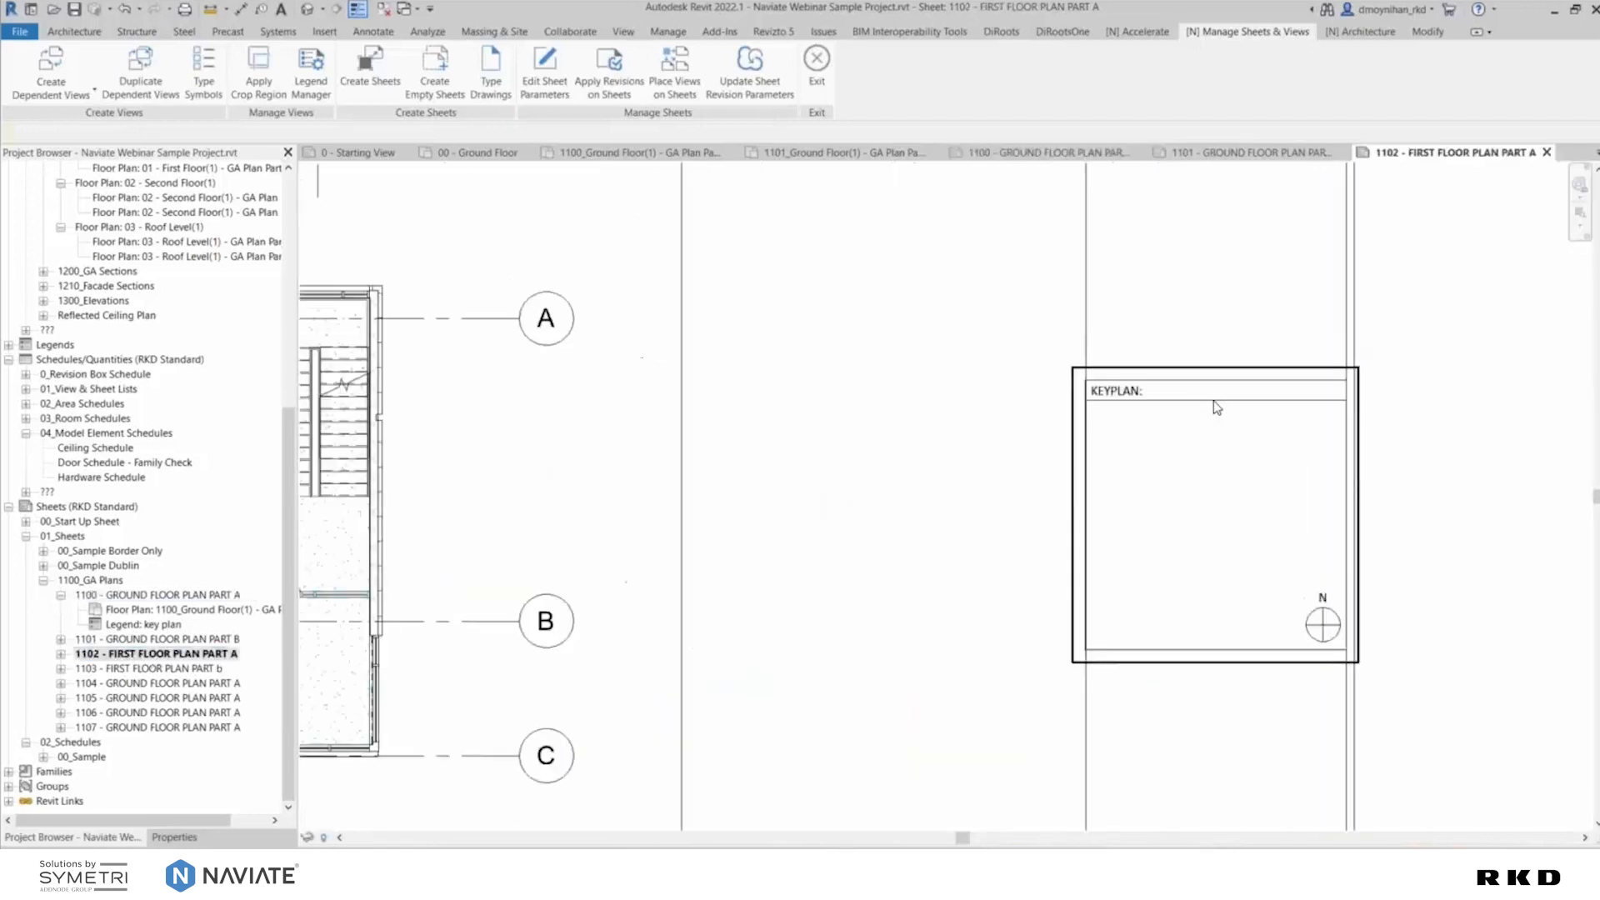
left_click(1215, 405)
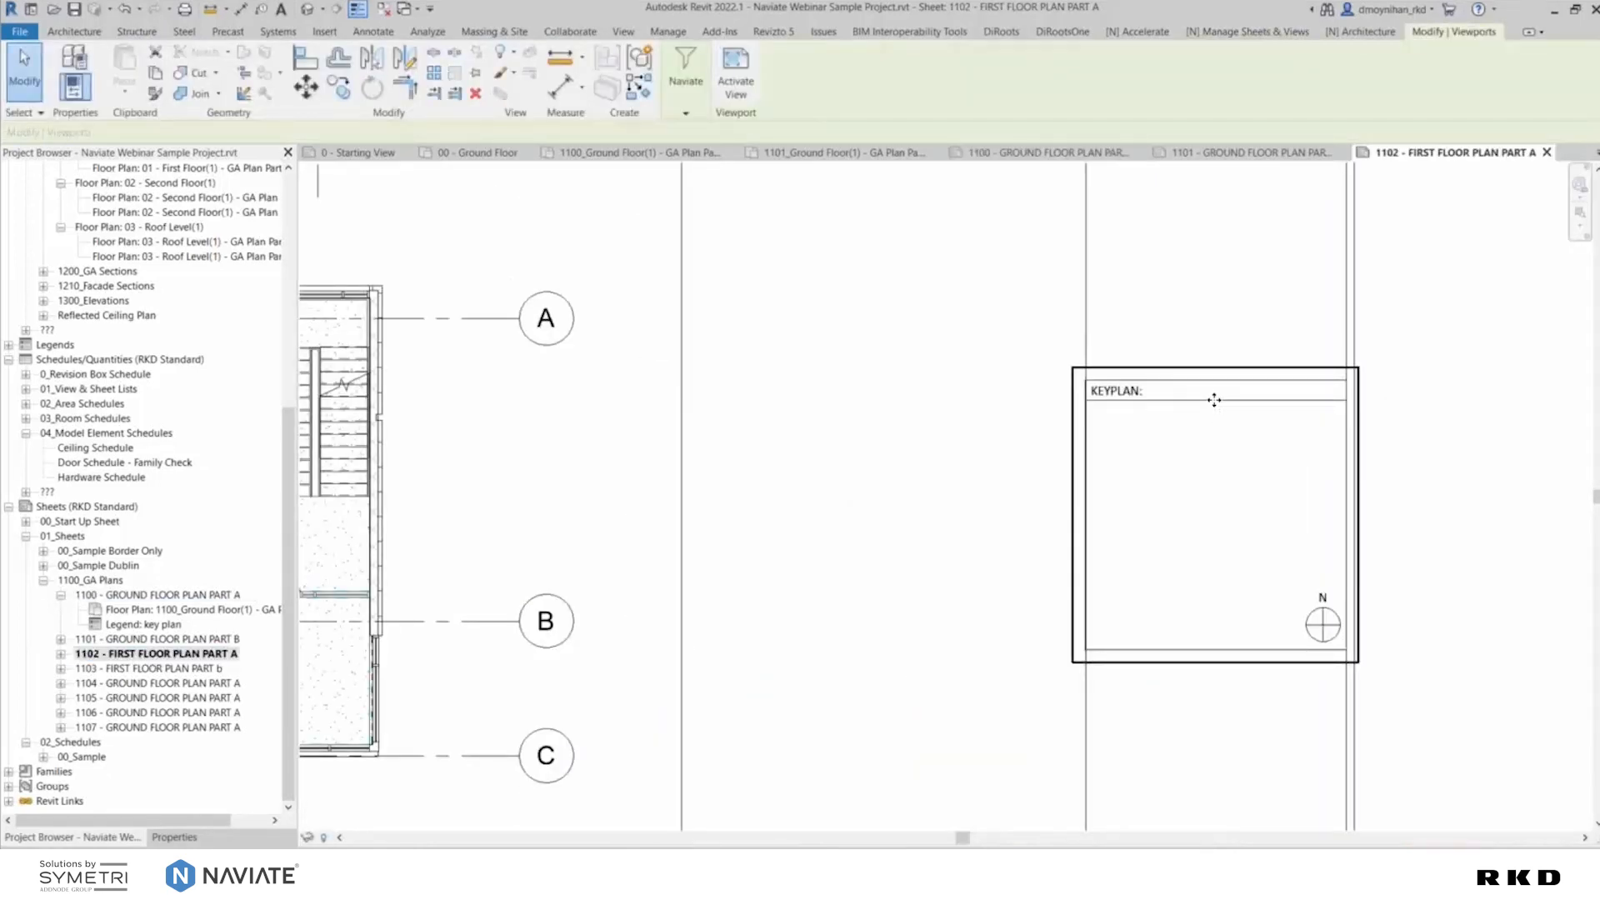
scroll(1214, 401, "down", 4)
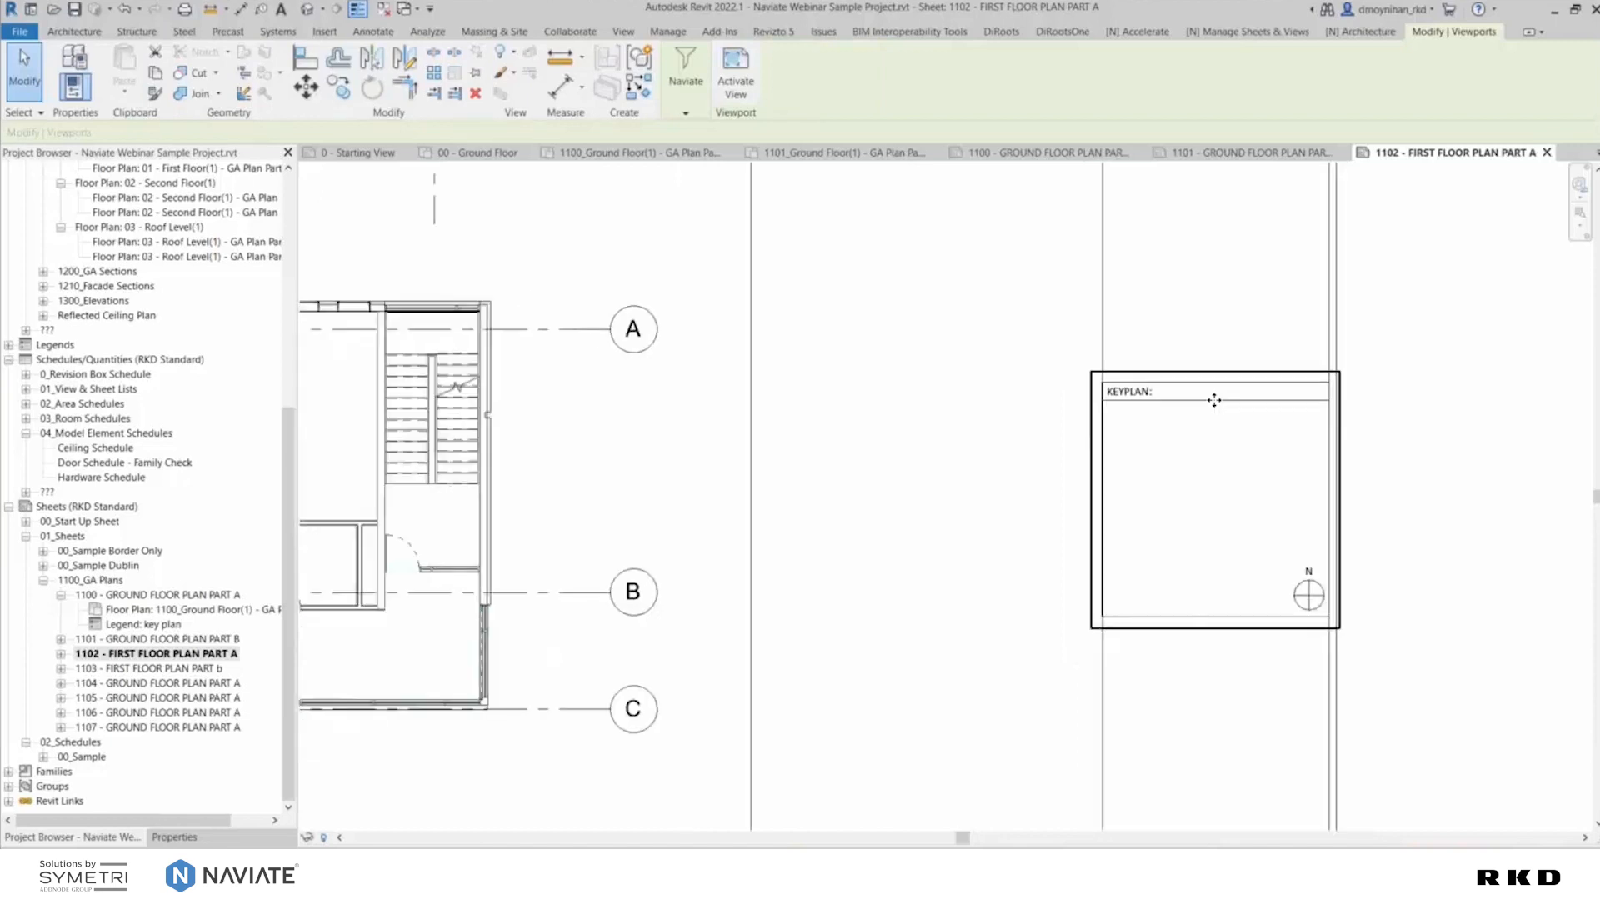
key("Escape")
Review the whole layout of sheet 1102, including the plan's placement and the sheet border
scroll(1211, 427, "down", 3)
scroll(1211, 428, "up", 4)
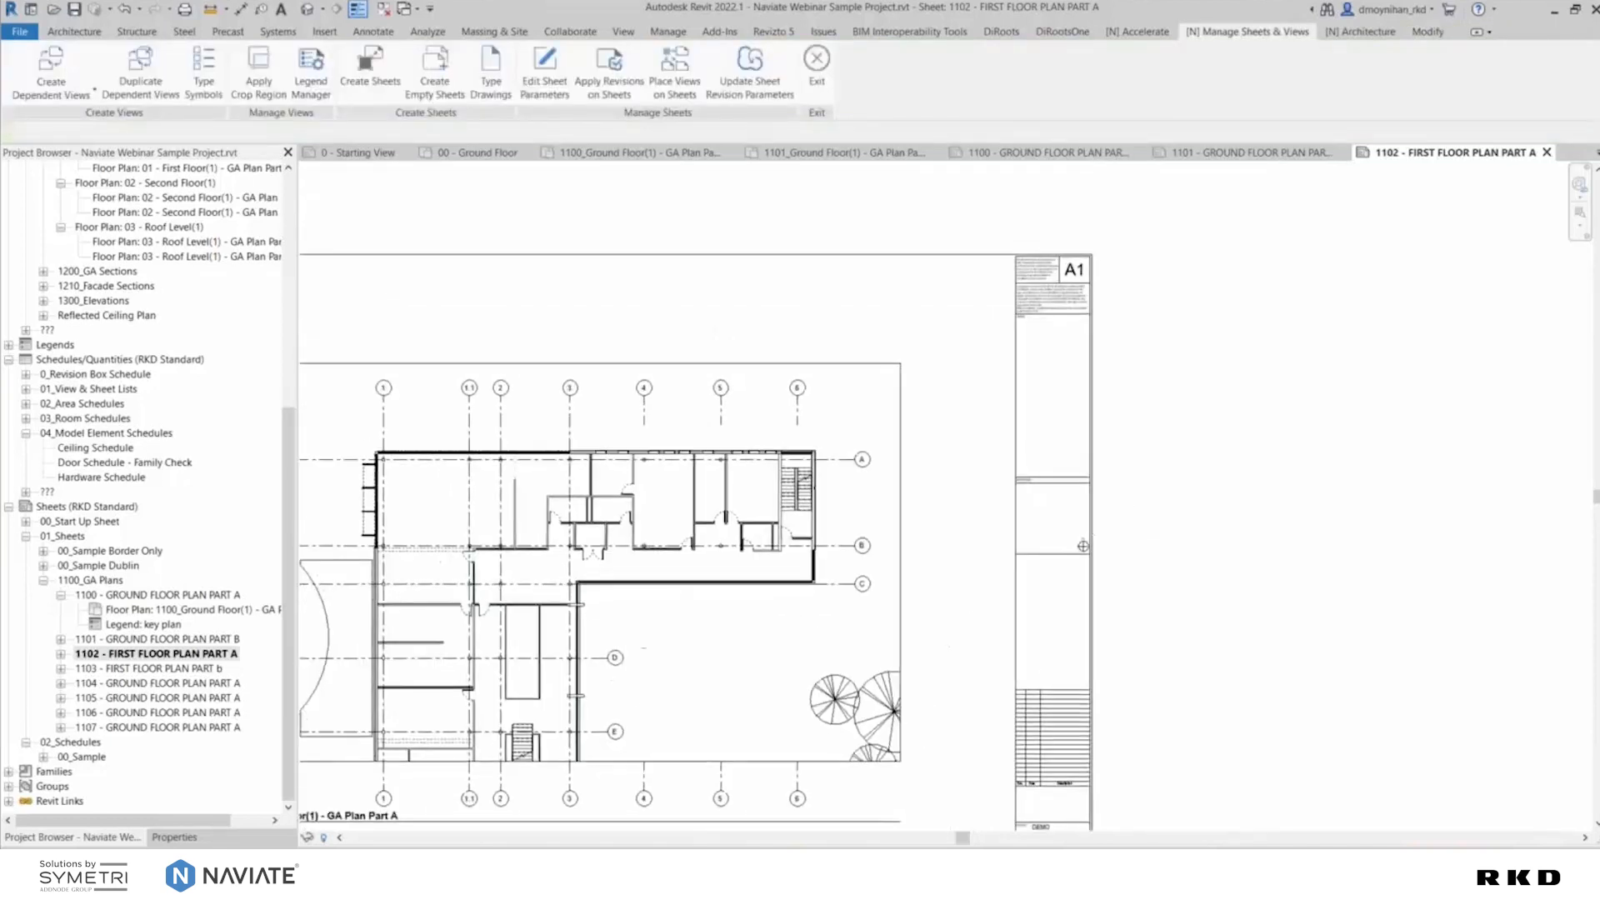
scroll(1211, 427, "down", 2)
middle_click(1267, 475)
middle_click(1267, 474)
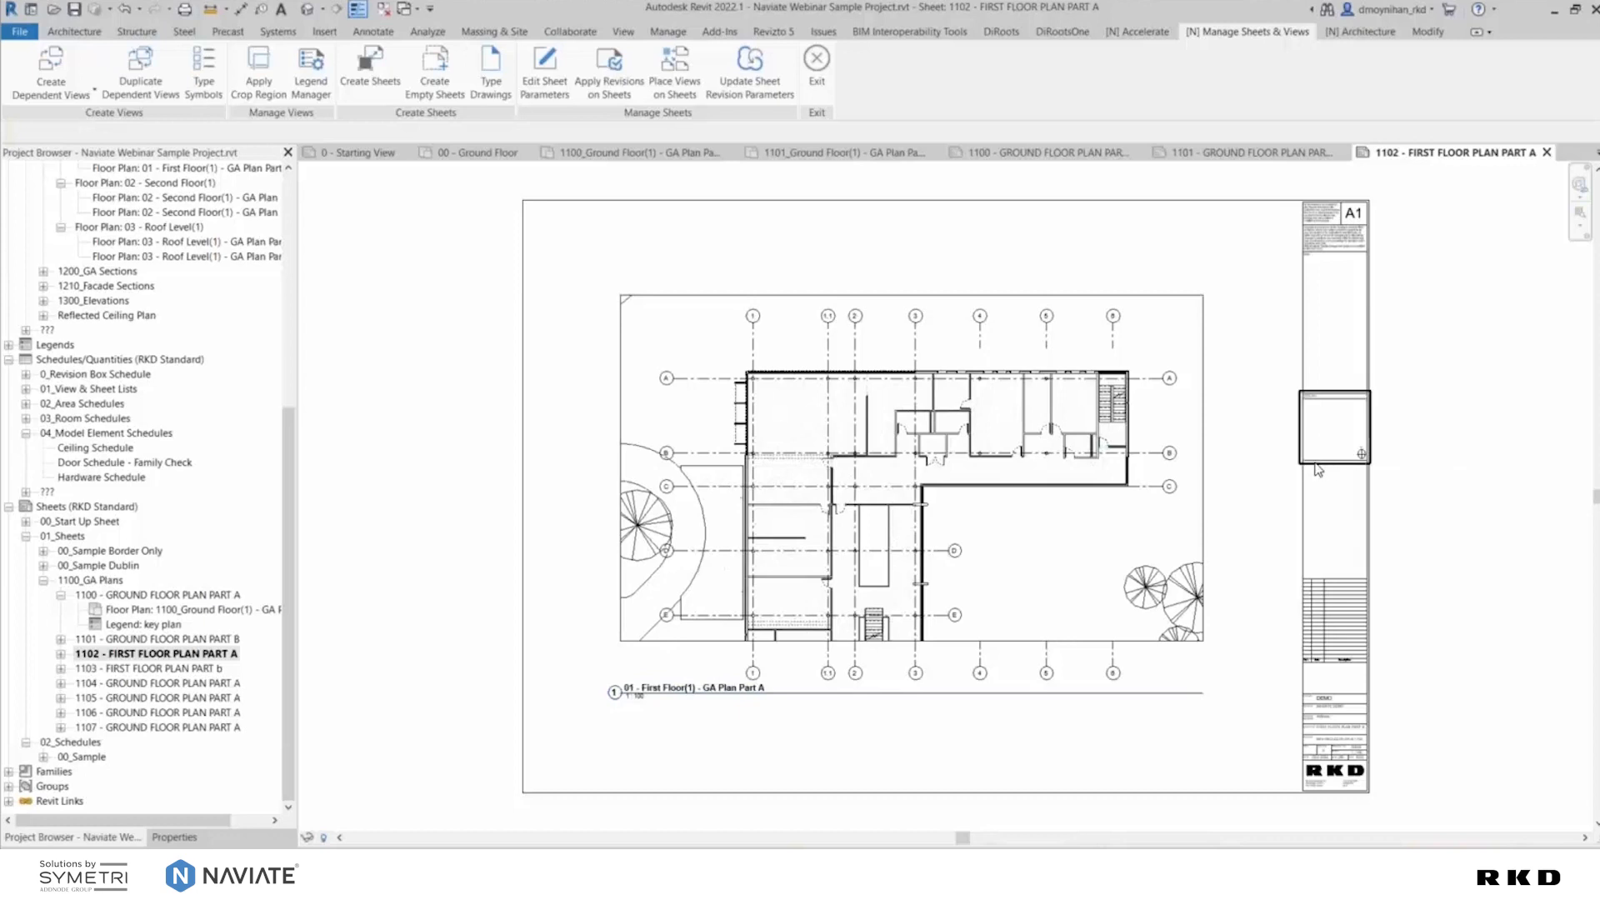
Collapse sheet 1100's contents in the project browser and view sheet 1102's number and name settings without editing them
left_click(61, 595)
left_click(158, 654)
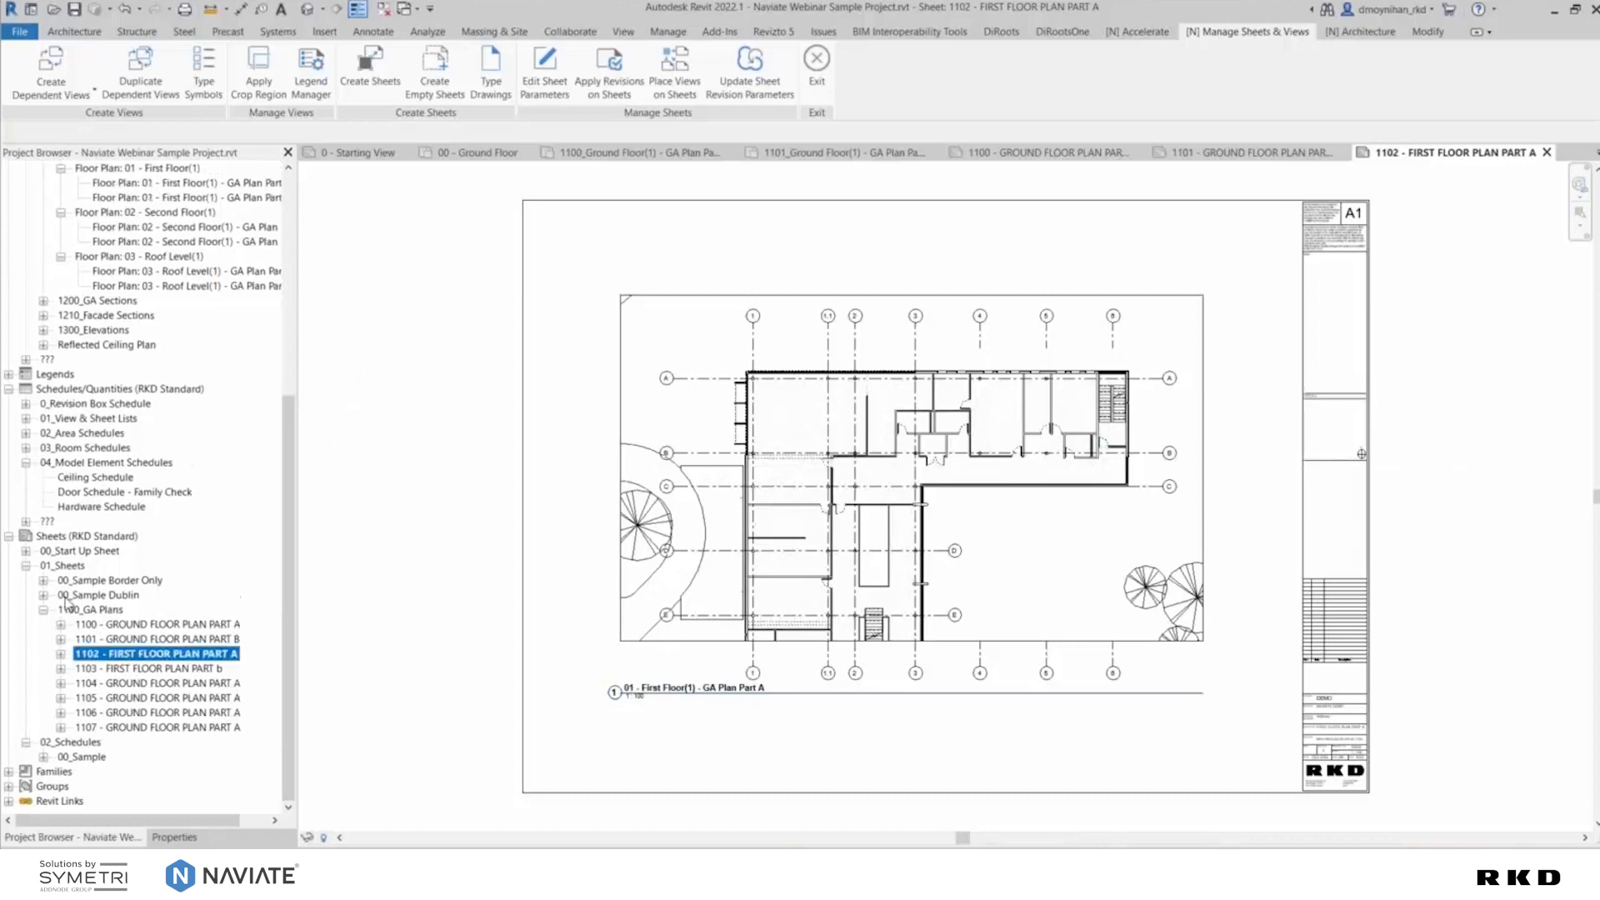
key("F2")
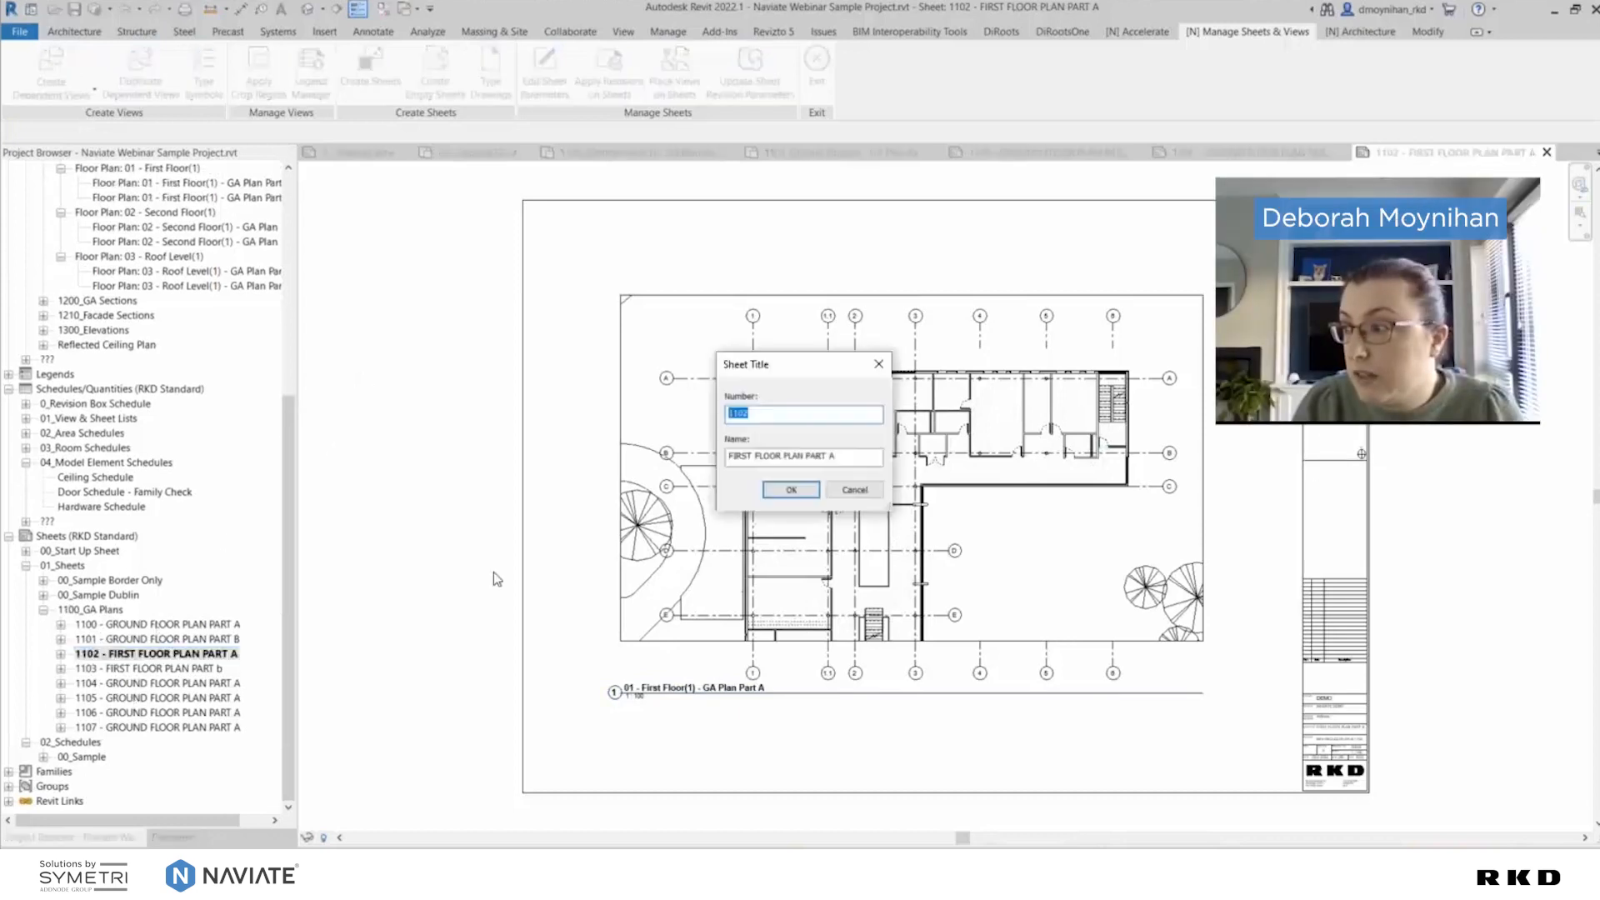
key("Escape")
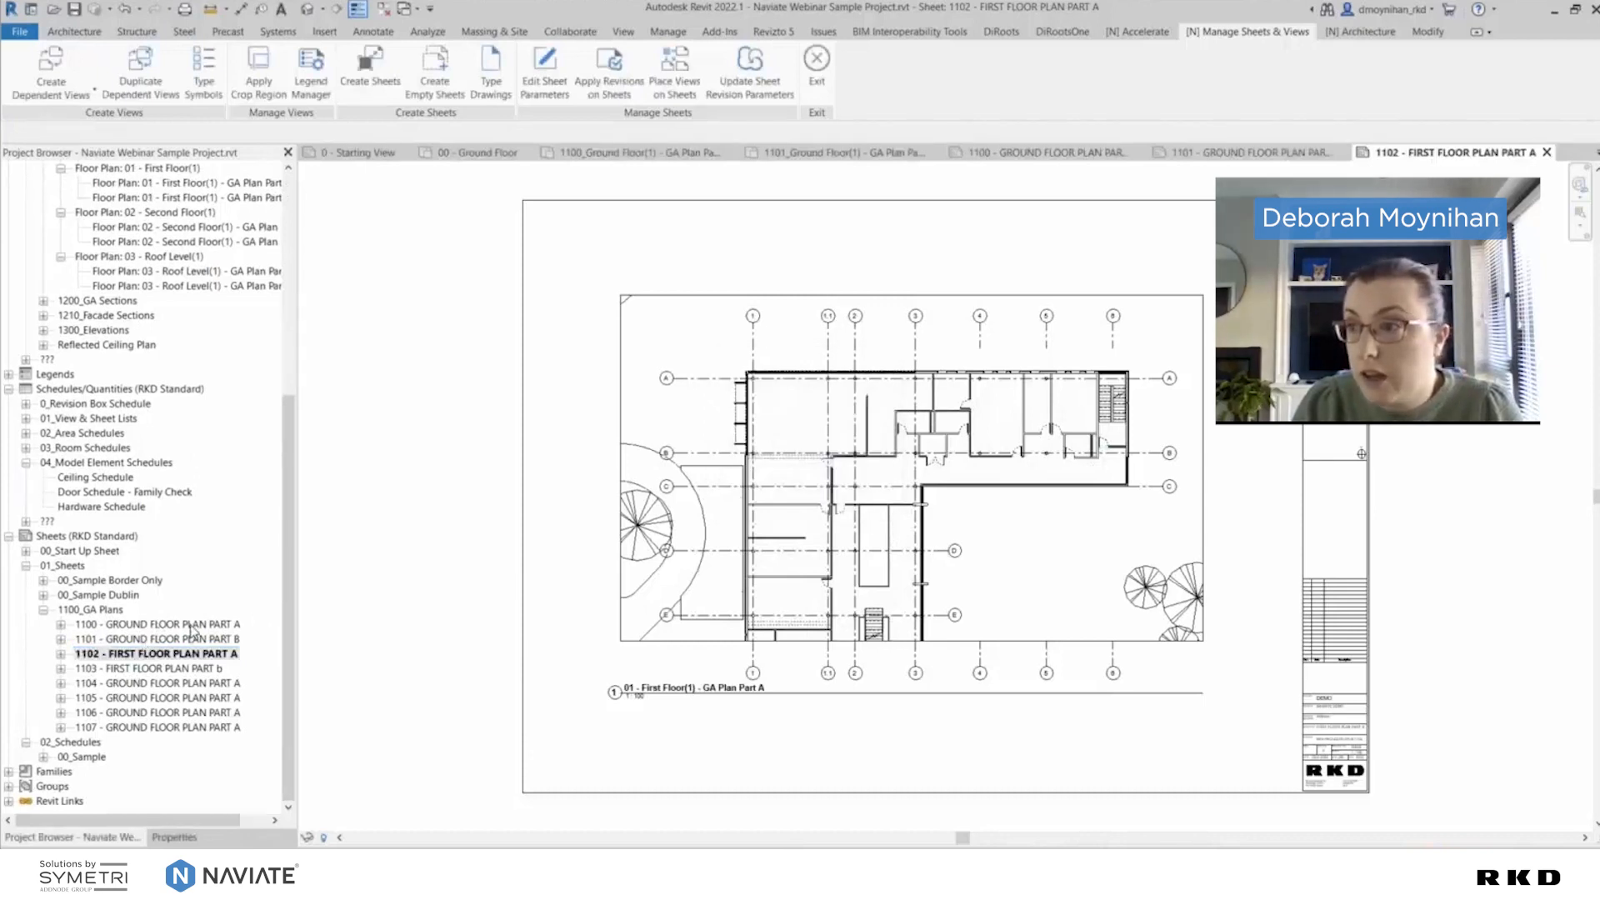
scroll(192, 631, "up", 3)
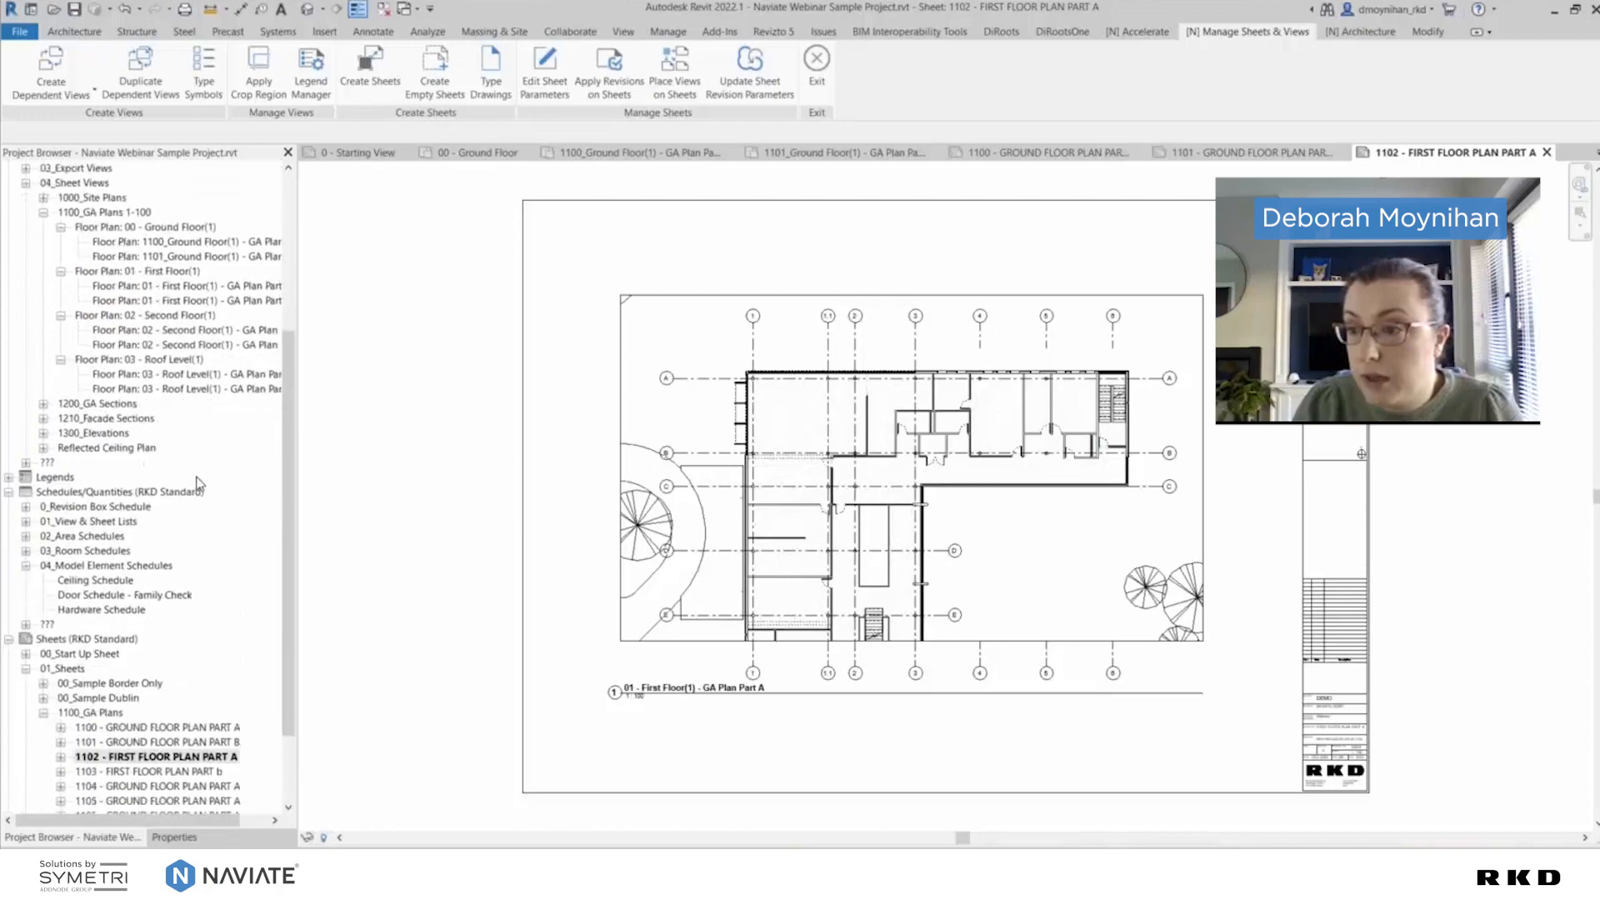
scroll(199, 483, "down", 3)
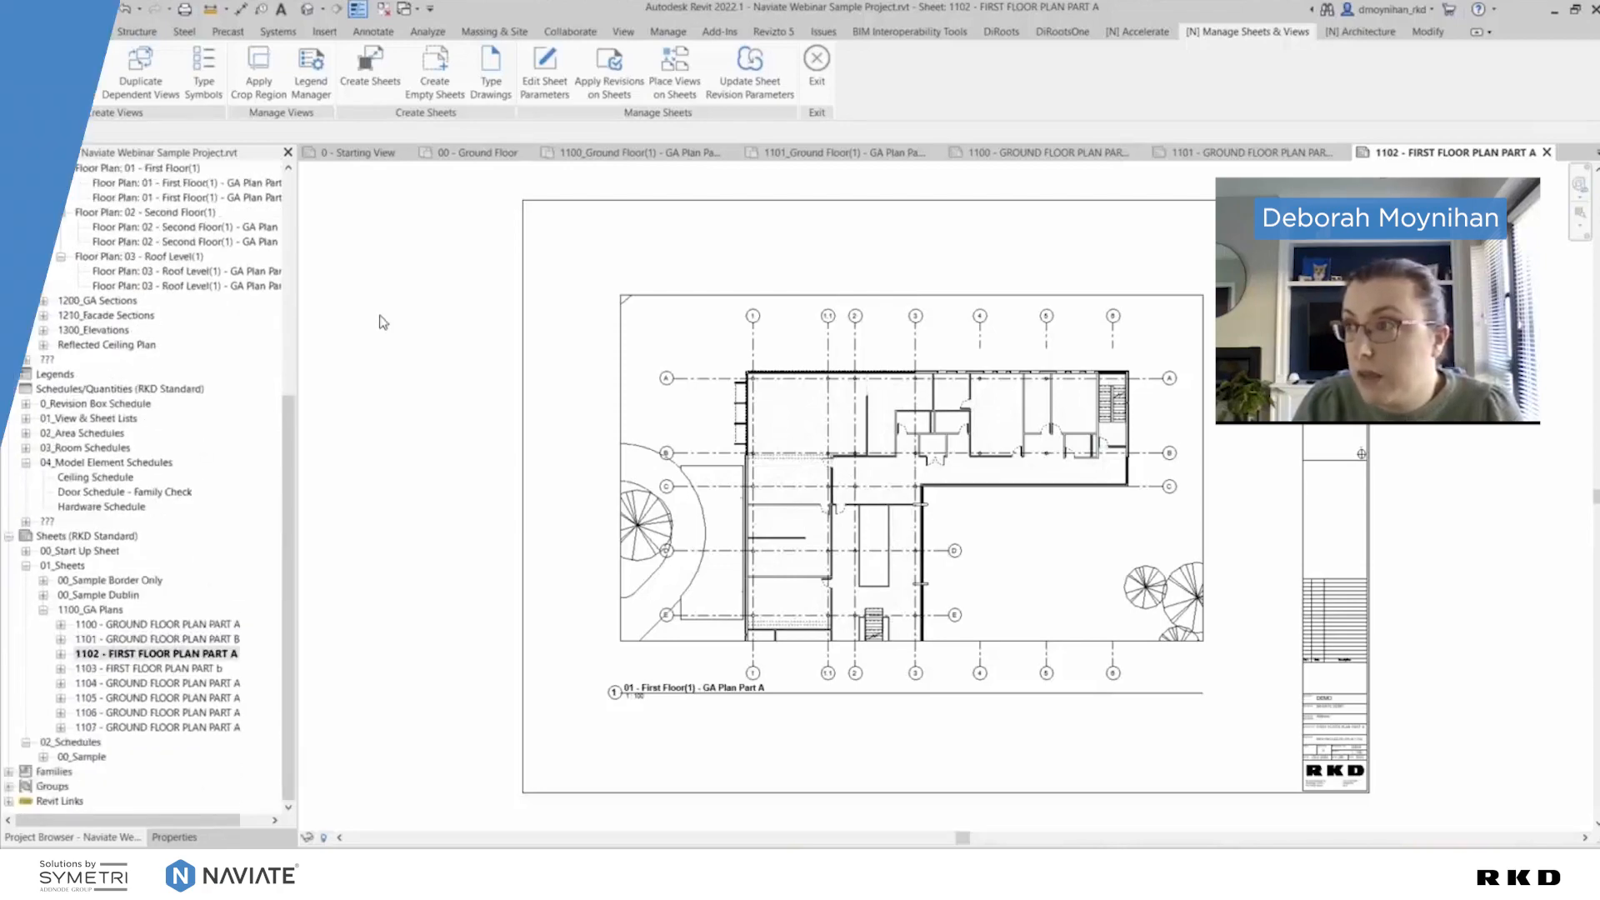